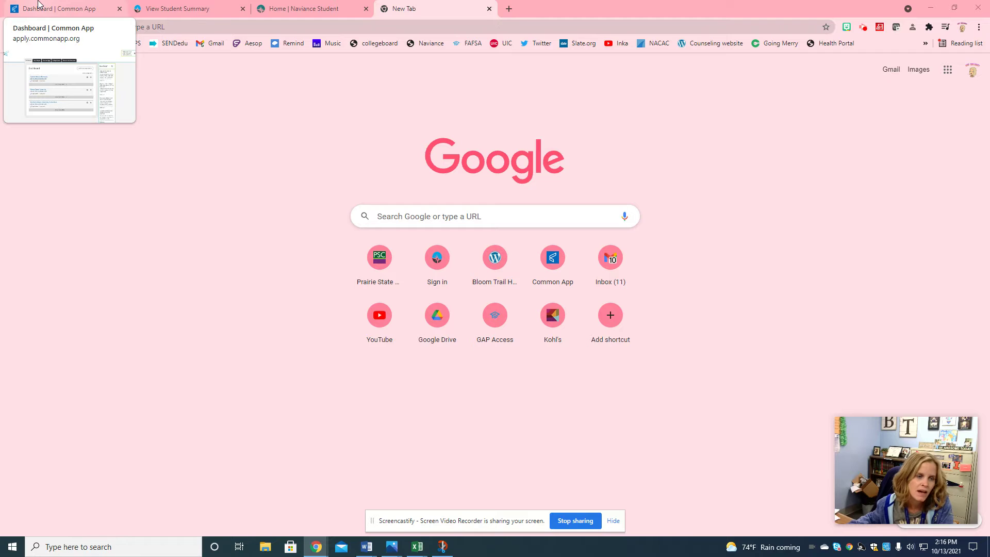
Switch to the Common App dashboard listing Eastern Illinois, Illinois State and Southern Illinois Carbondale applications.
{"action": "left_click", "coordinate": [38, 4]}
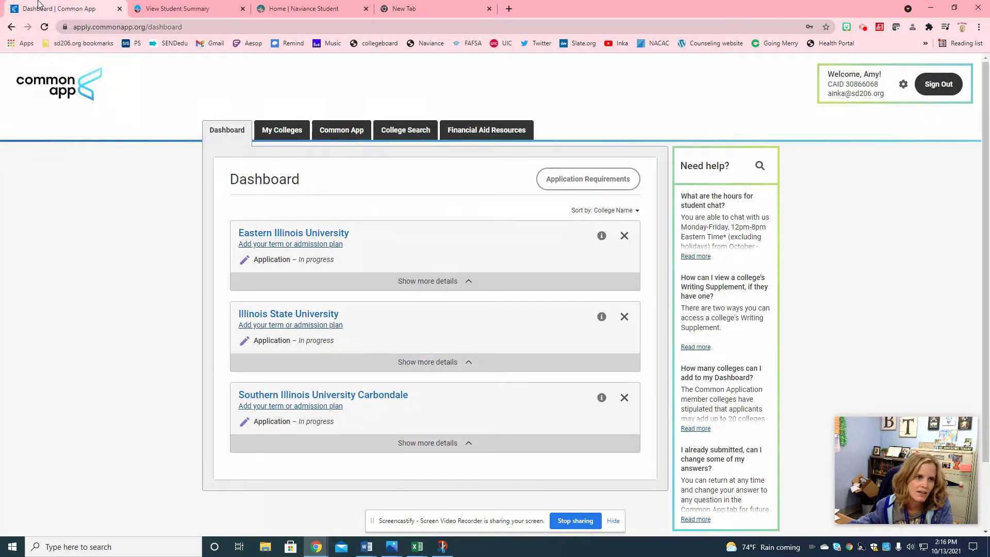
{"action": "left_click", "coordinate": [67, 92]}
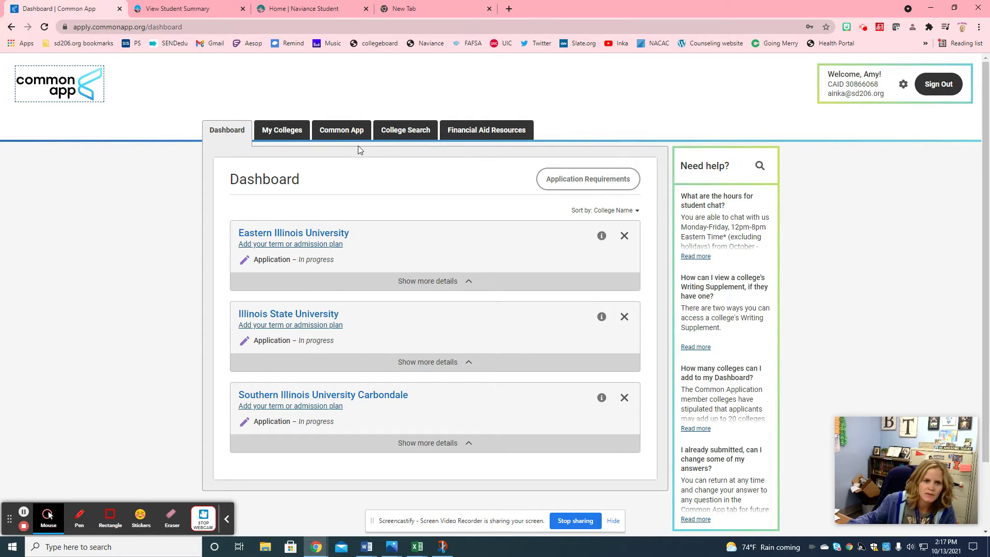
Check the My Colleges list, then return to the Profile page's Personal Information section.
{"action": "left_click", "coordinate": [343, 129]}
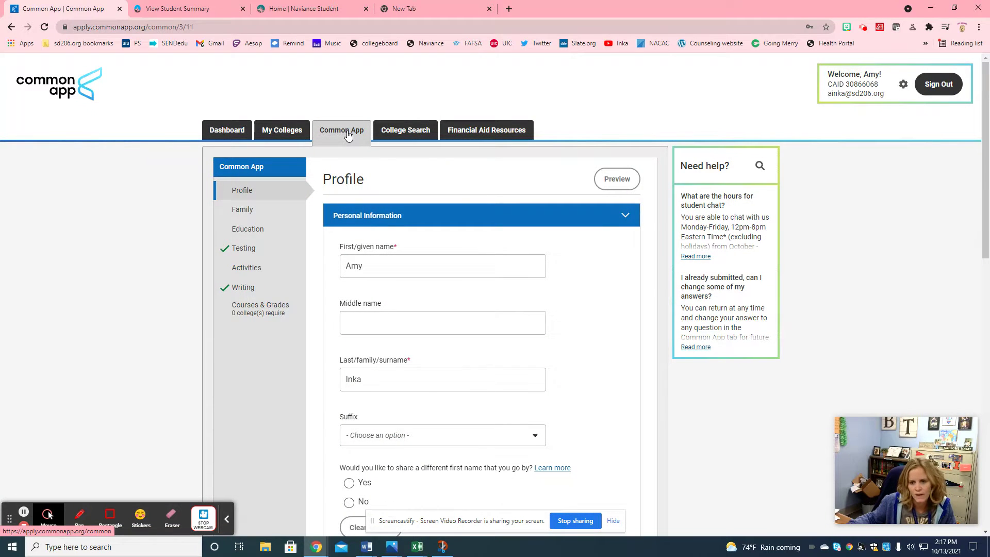
{"action": "left_click", "coordinate": [277, 129]}
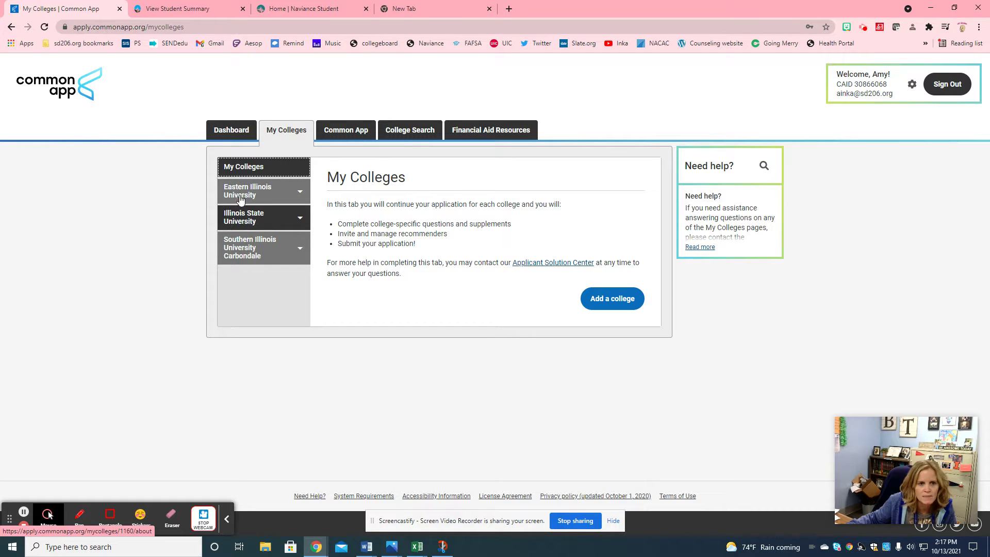
{"action": "left_click", "coordinate": [340, 133]}
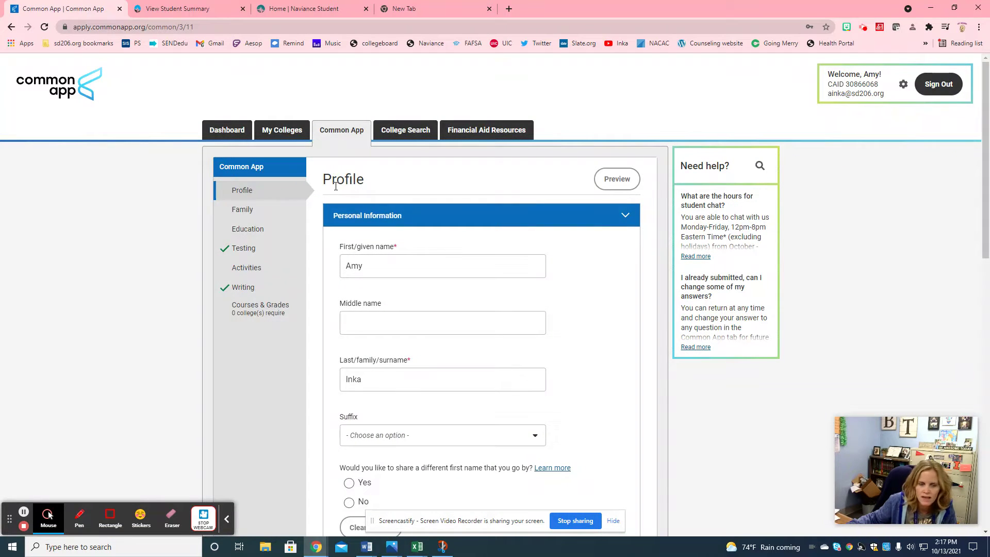
Review Personal Information down to Date of birth and expand the Address section.
{"action": "scroll", "coordinate": [521, 285], "scroll_direction": "down", "scroll_amount": 2}
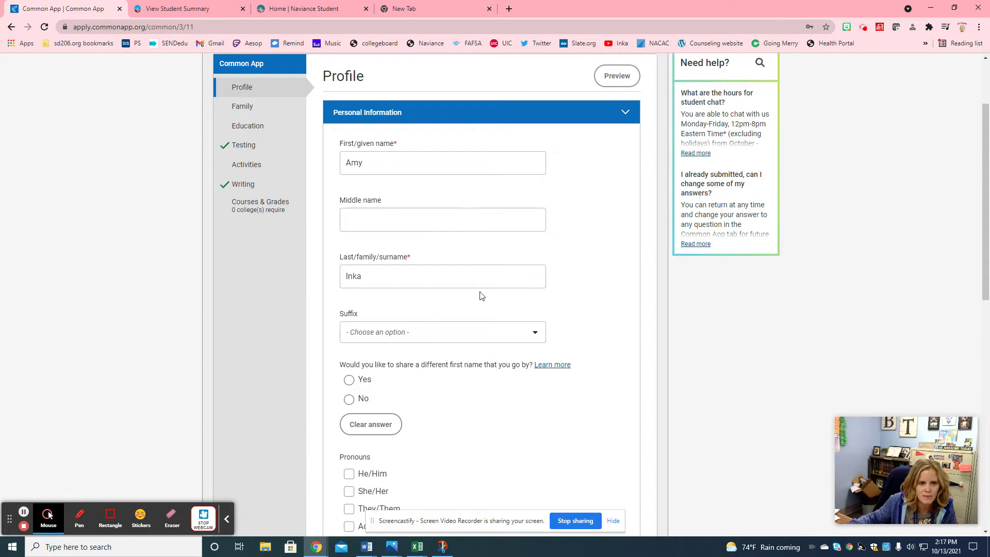
{"action": "scroll", "coordinate": [480, 296], "scroll_direction": "down", "scroll_amount": 2}
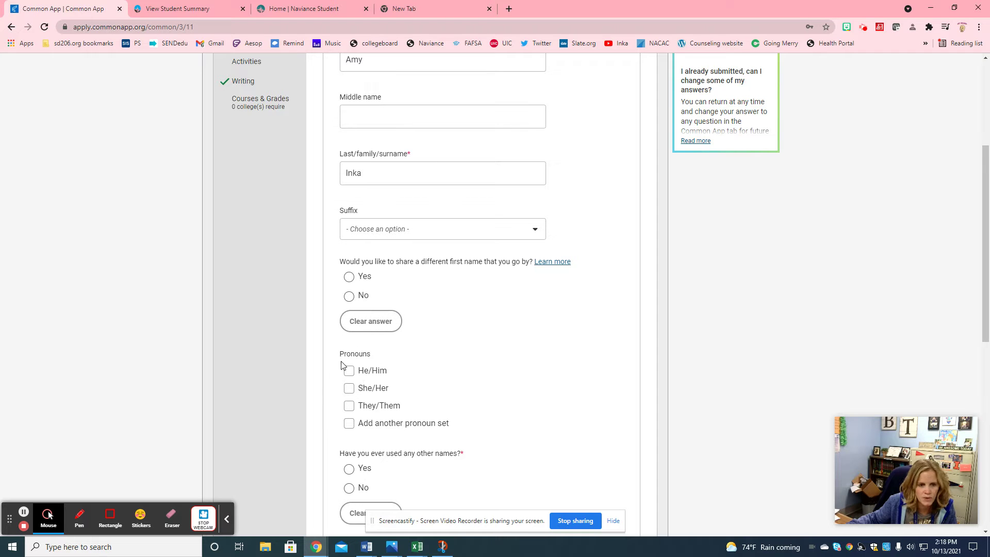
{"action": "scroll", "coordinate": [497, 350], "scroll_direction": "up", "scroll_amount": 3}
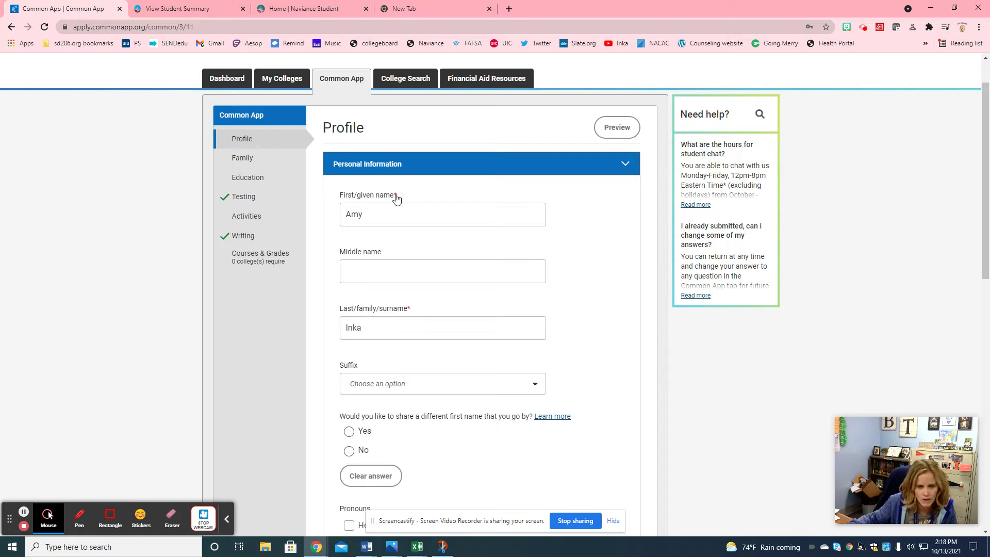
{"action": "scroll", "coordinate": [593, 279], "scroll_direction": "down", "scroll_amount": 2}
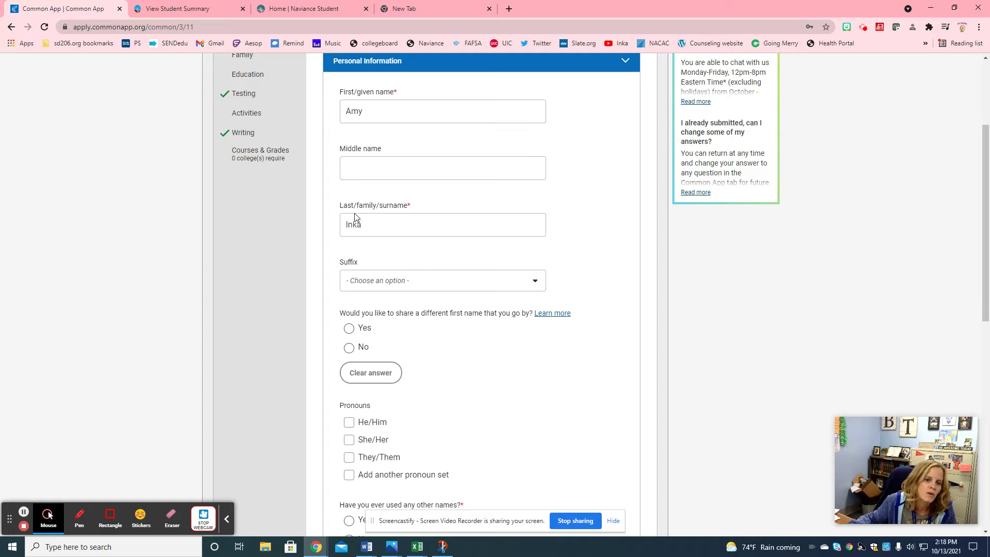
{"action": "scroll", "coordinate": [429, 385], "scroll_direction": "down", "scroll_amount": 3}
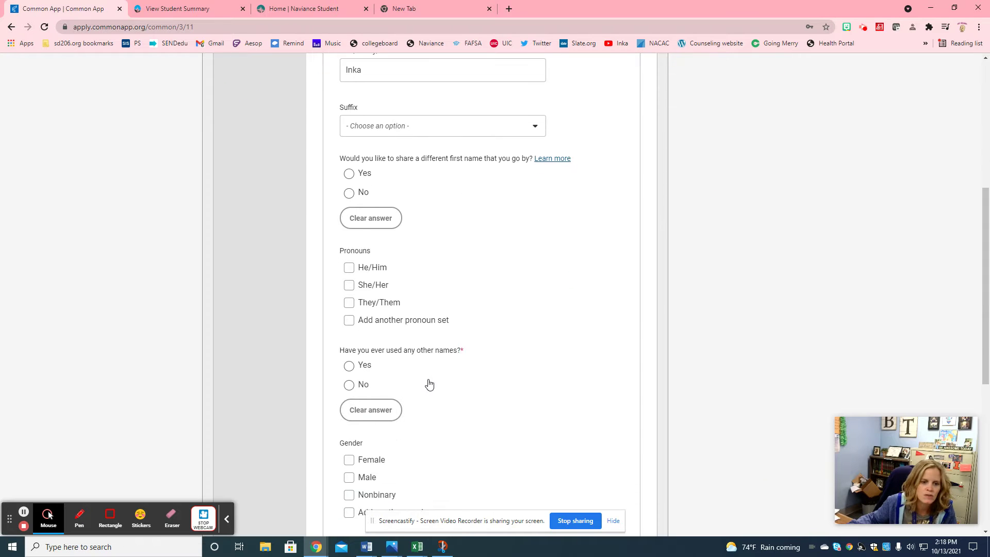
{"action": "scroll", "coordinate": [428, 384], "scroll_direction": "down", "scroll_amount": 2}
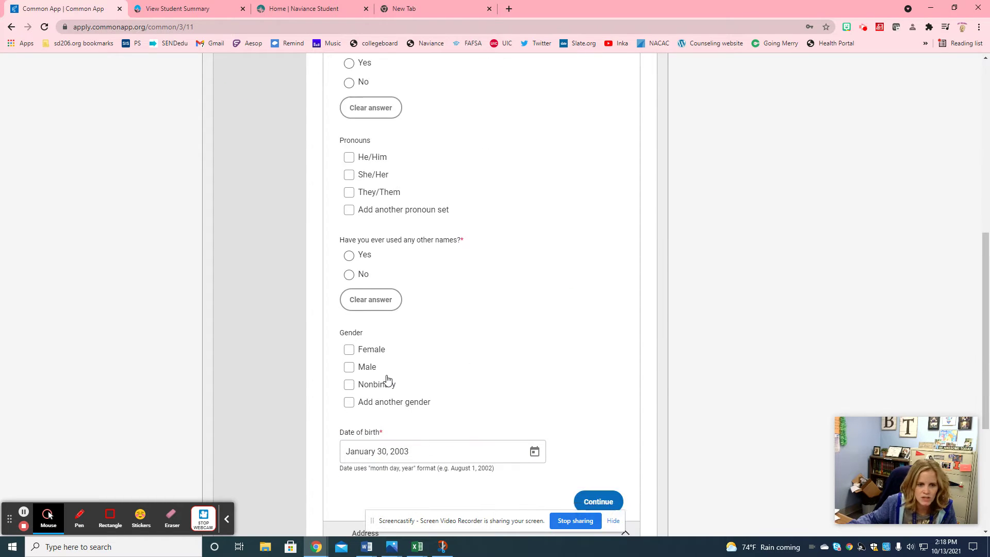
{"action": "scroll", "coordinate": [387, 380], "scroll_direction": "down", "scroll_amount": 4}
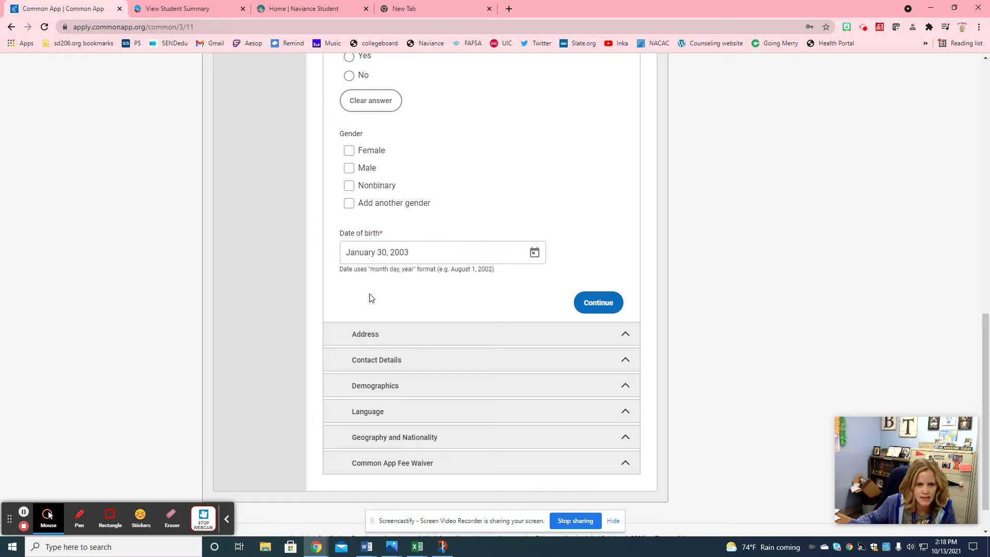
{"action": "left_click", "coordinate": [438, 334]}
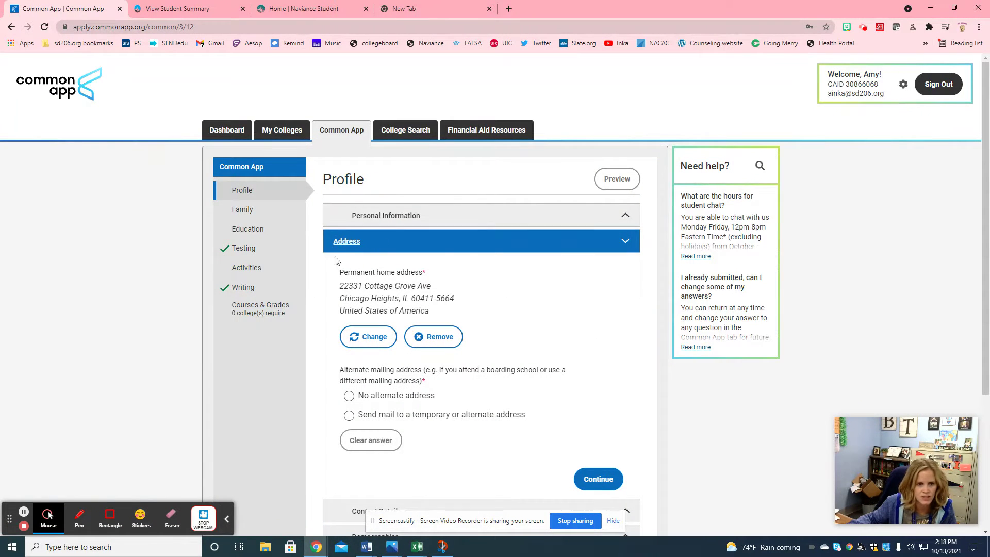
Save Address, Contact Details and Demographics unchanged to reach the Language question.
{"action": "scroll", "coordinate": [521, 318], "scroll_direction": "down", "scroll_amount": 2}
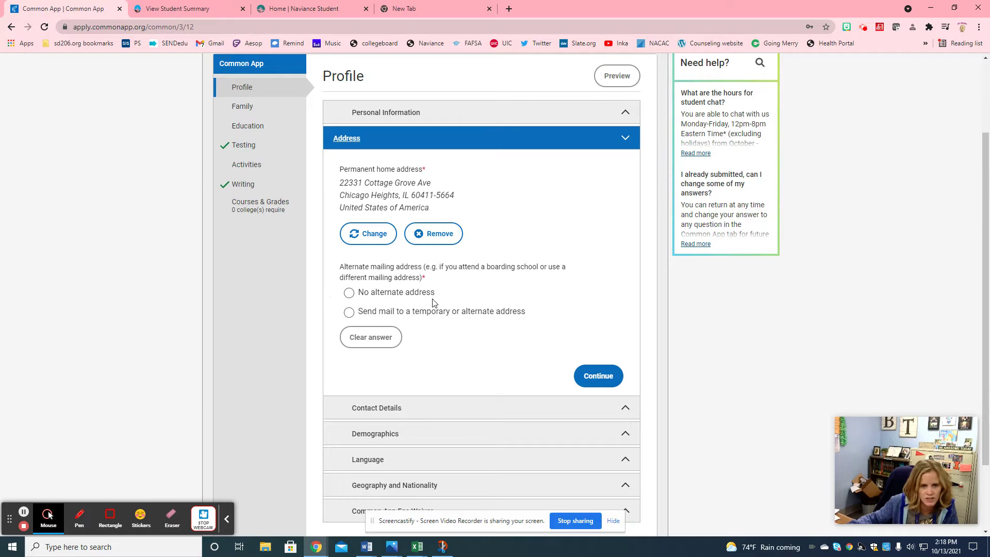
{"action": "left_click", "coordinate": [607, 376]}
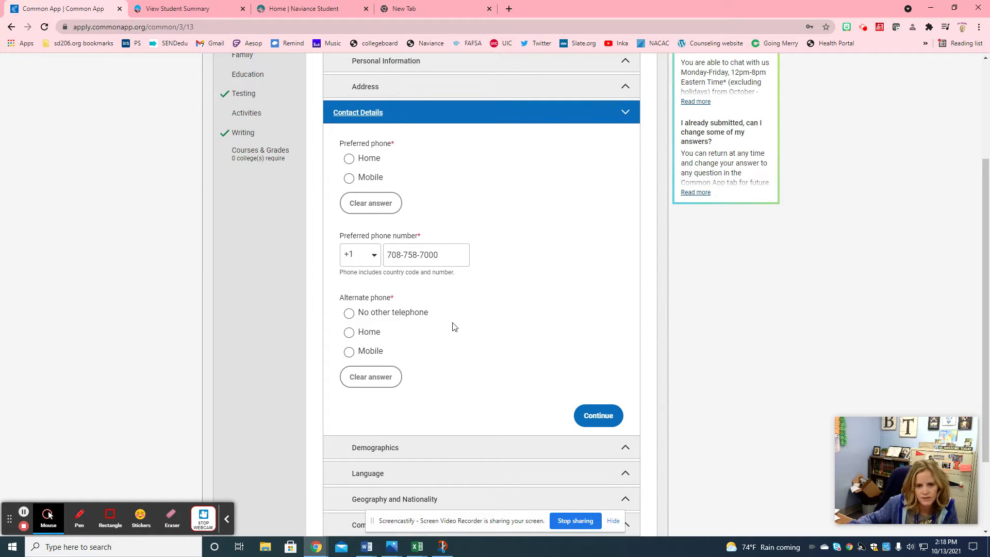
{"action": "left_click", "coordinate": [614, 421]}
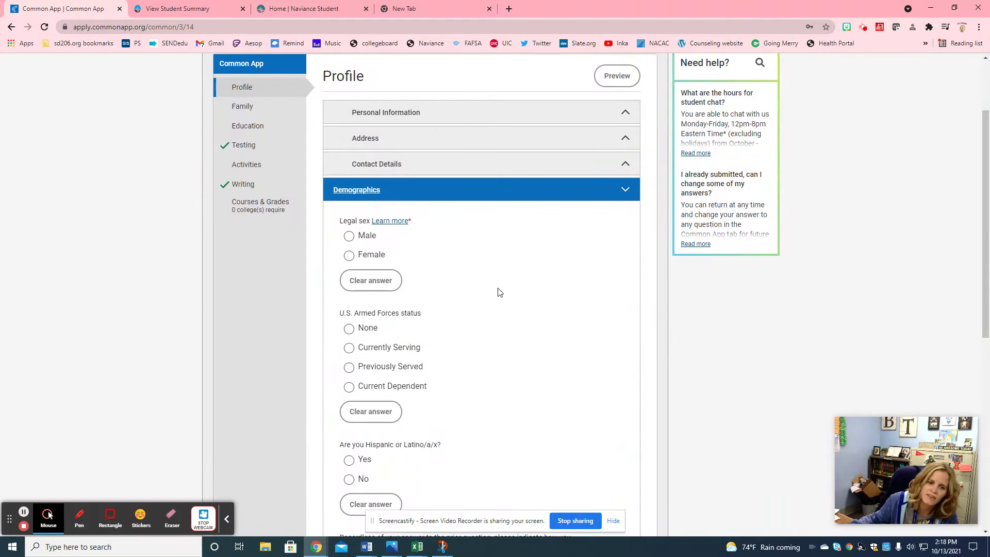
{"action": "scroll", "coordinate": [486, 351], "scroll_direction": "down", "scroll_amount": 5}
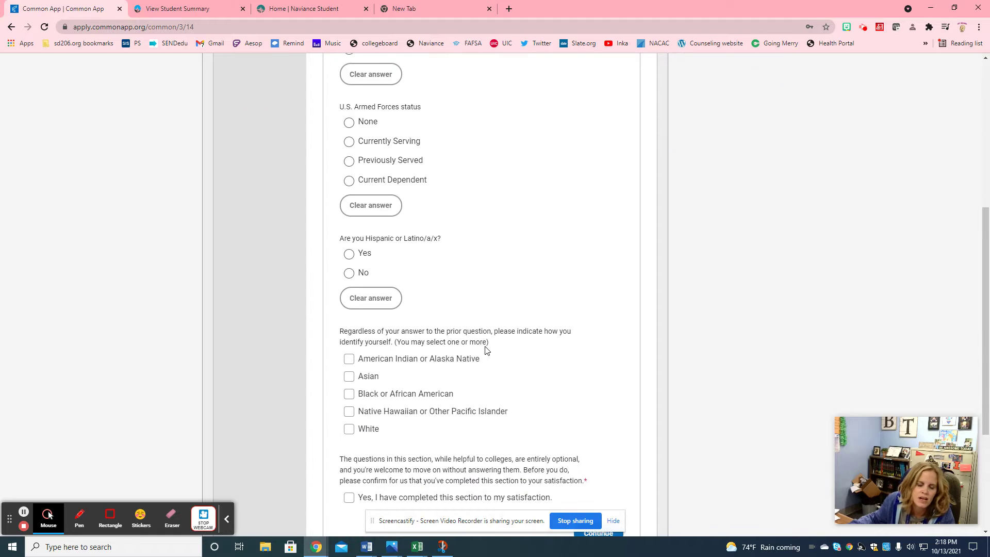
{"action": "scroll", "coordinate": [486, 351], "scroll_direction": "up", "scroll_amount": 3}
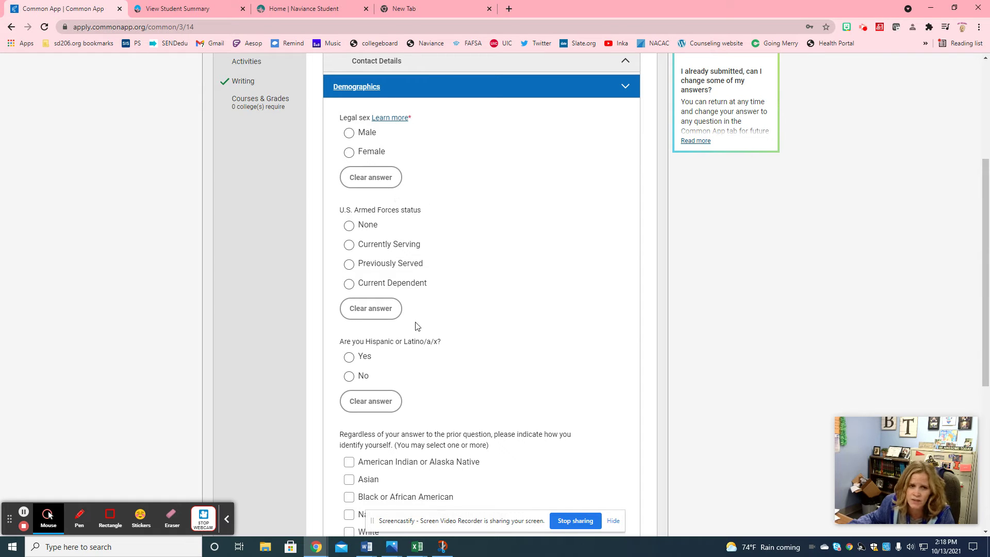
{"action": "scroll", "coordinate": [459, 305], "scroll_direction": "down", "scroll_amount": 6}
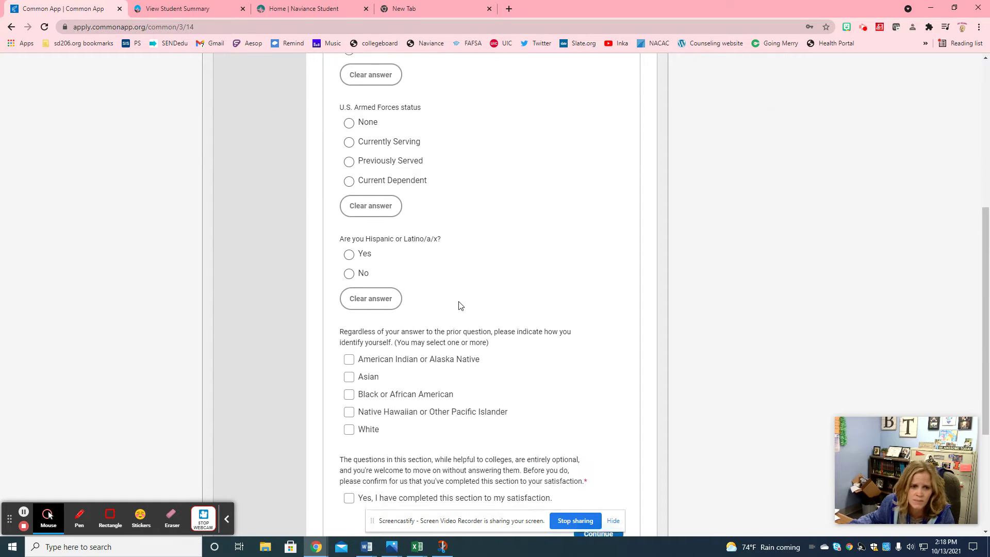
{"action": "left_click", "coordinate": [613, 336]}
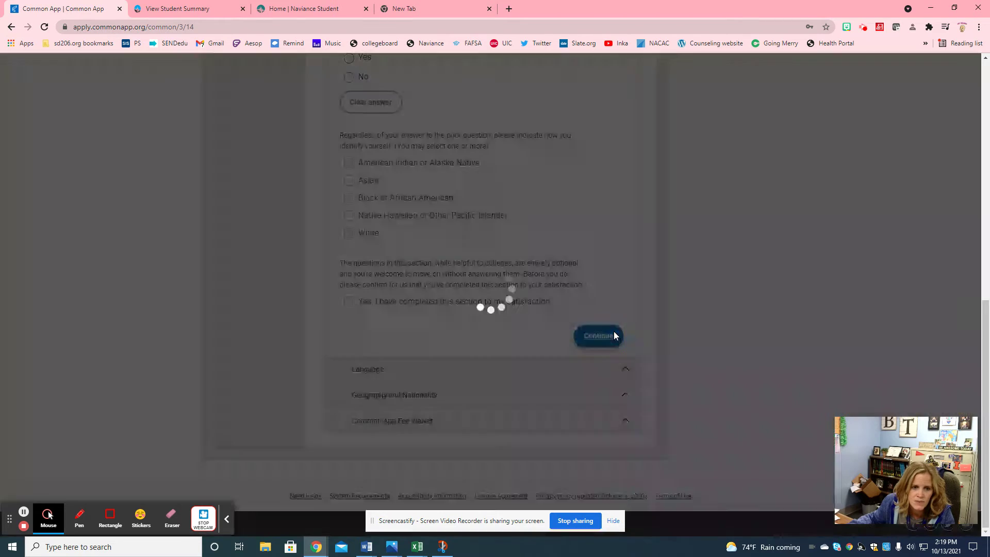
{"action": "scroll", "coordinate": [613, 336], "scroll_direction": "down", "scroll_amount": 3}
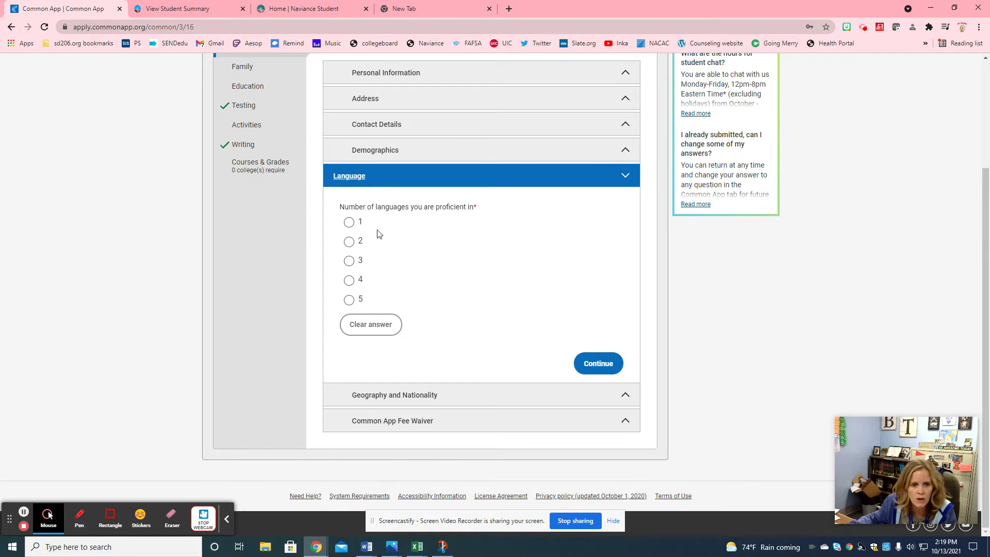
Pass Language, leaving birth country, years in the US and citizenship blank, to Fee Waiver.
{"action": "left_click", "coordinate": [588, 361]}
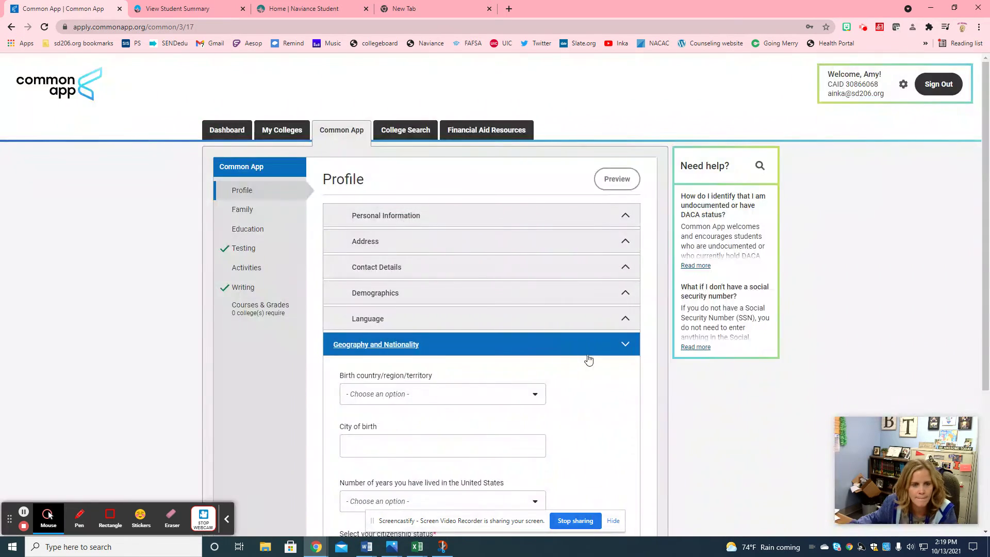
{"action": "scroll", "coordinate": [588, 360], "scroll_direction": "down", "scroll_amount": 4}
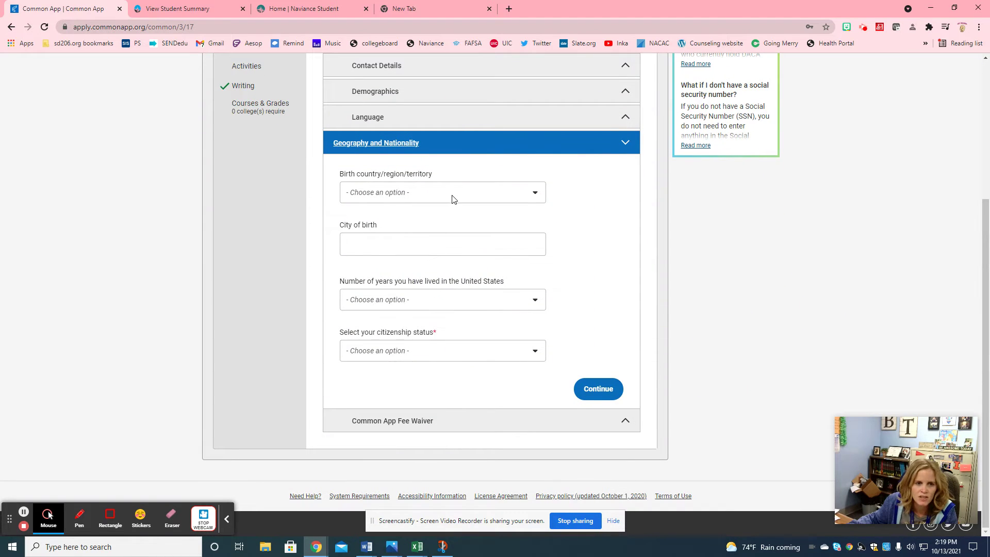
{"action": "left_click", "coordinate": [454, 198]}
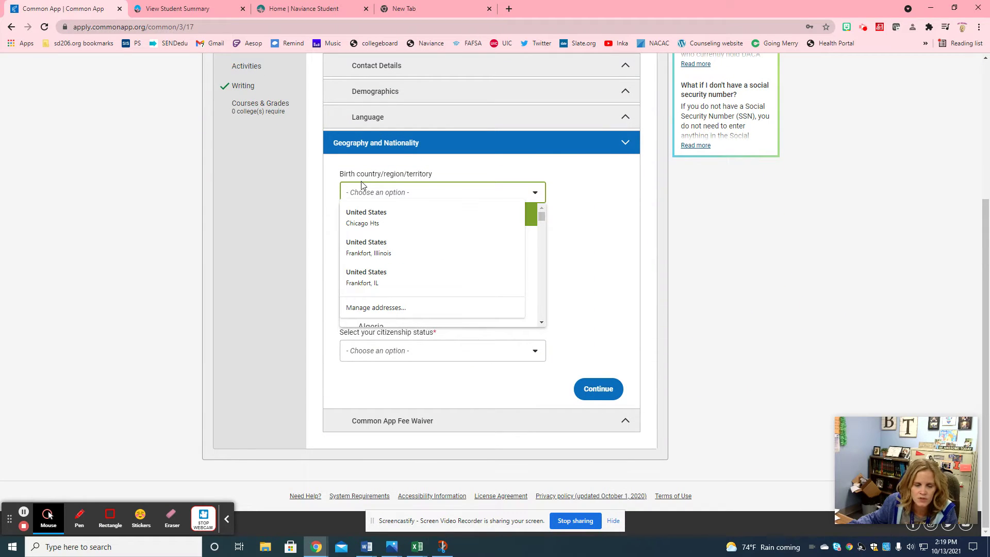
{"action": "left_click", "coordinate": [593, 212]}
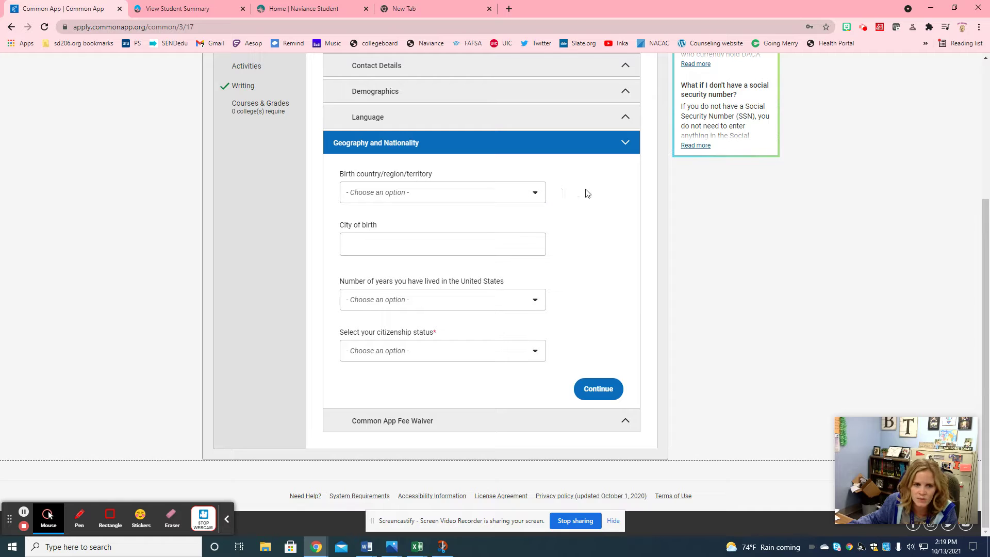
{"action": "left_click", "coordinate": [432, 303]}
{"action": "left_click", "coordinate": [623, 310]}
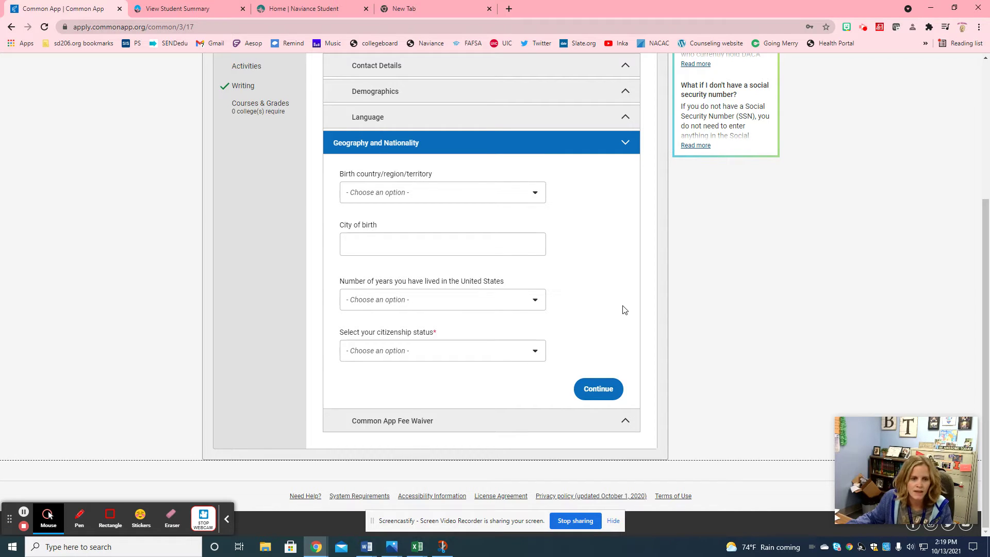
{"action": "left_click", "coordinate": [470, 351]}
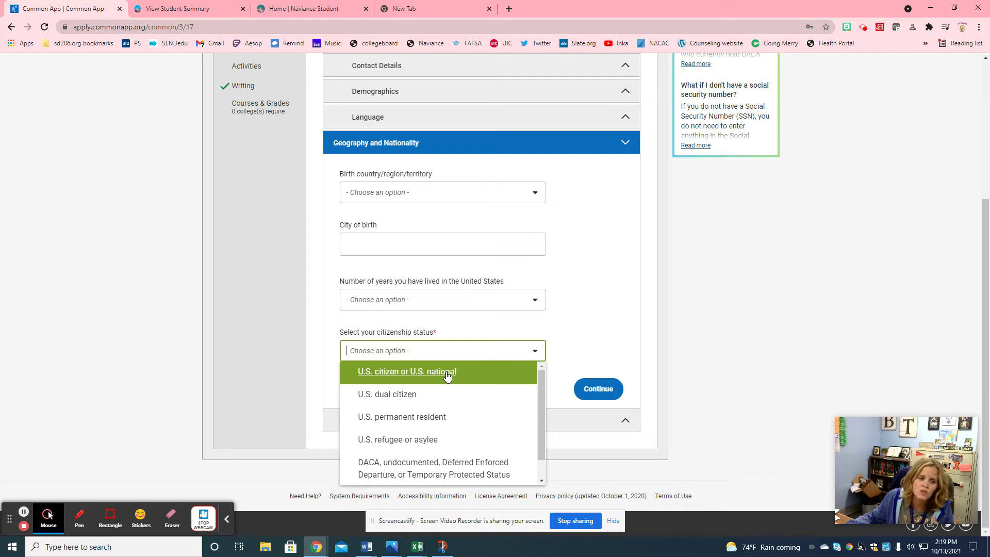
{"action": "left_click", "coordinate": [640, 289]}
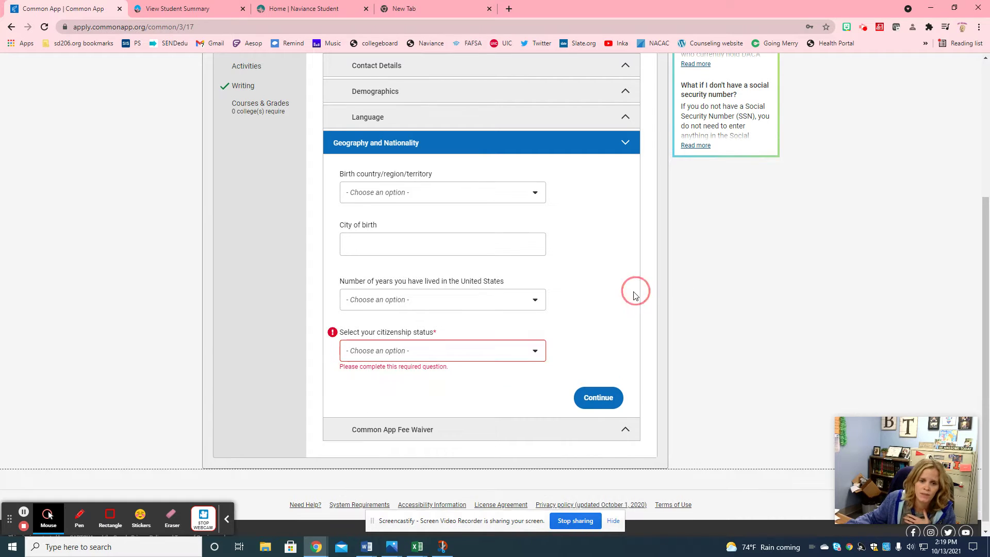
{"action": "left_click", "coordinate": [609, 394]}
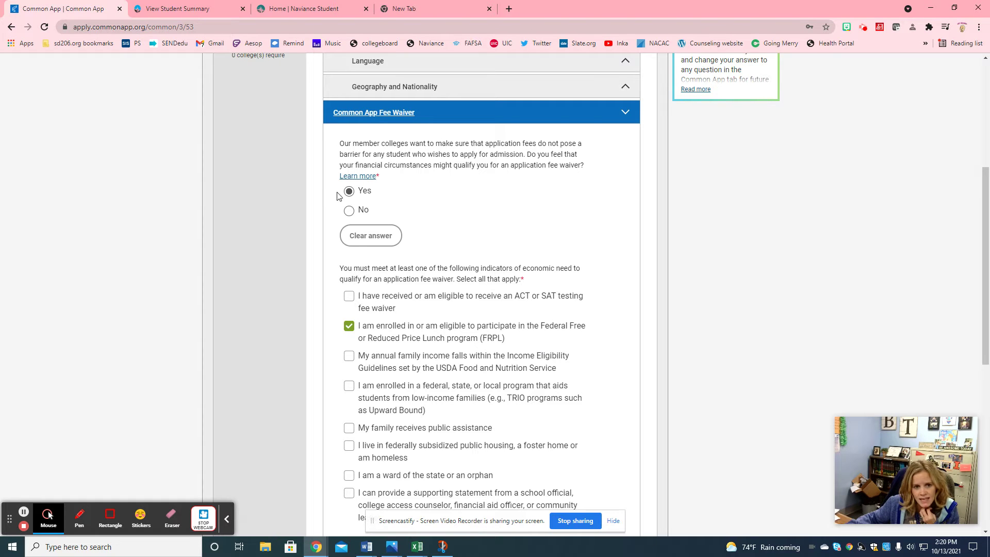
Sign the fee waiver with the student's saved full name and save the answers.
{"action": "scroll", "coordinate": [322, 289], "scroll_direction": "down", "scroll_amount": 1}
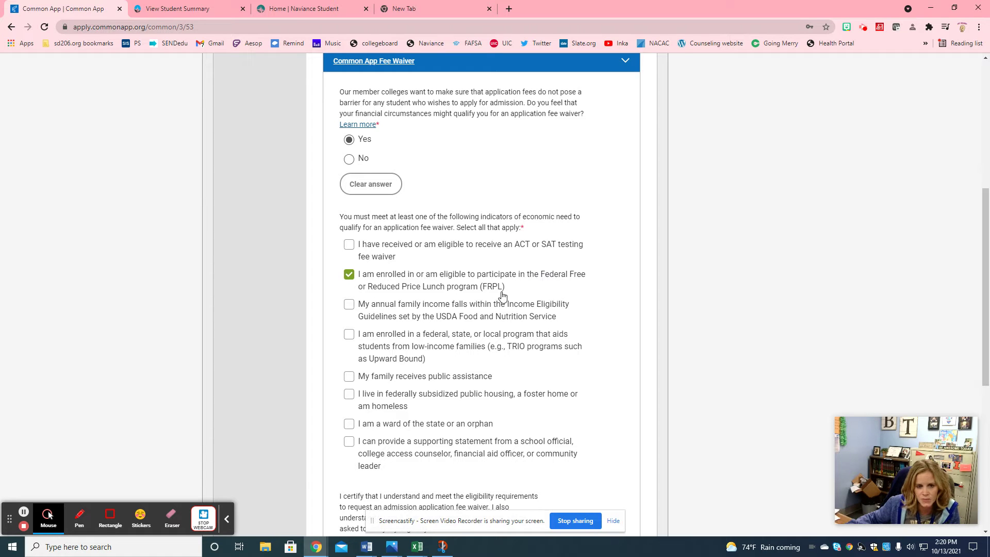
{"action": "scroll", "coordinate": [389, 317], "scroll_direction": "down", "scroll_amount": 5}
{"action": "scroll", "coordinate": [396, 319], "scroll_direction": "down", "scroll_amount": 1}
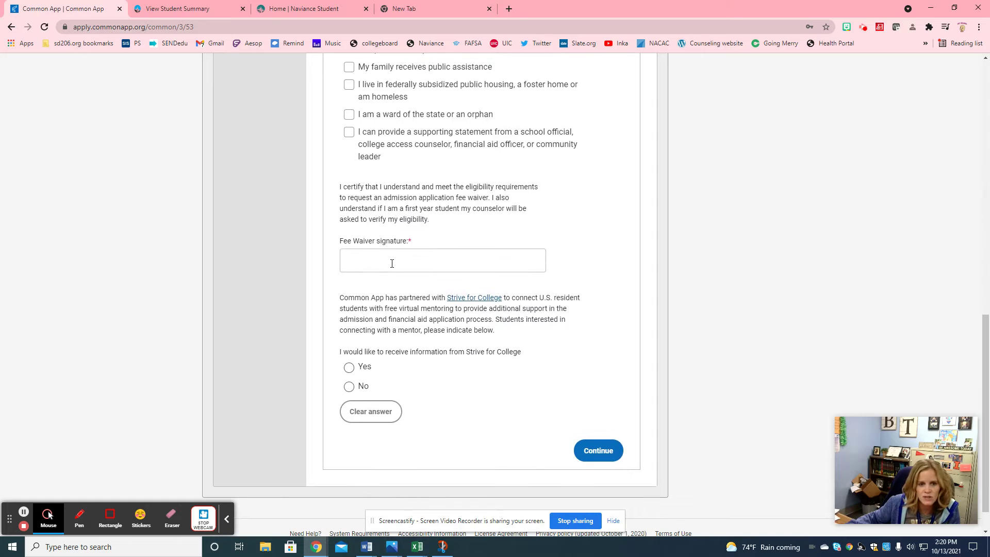
{"action": "left_click", "coordinate": [393, 262]}
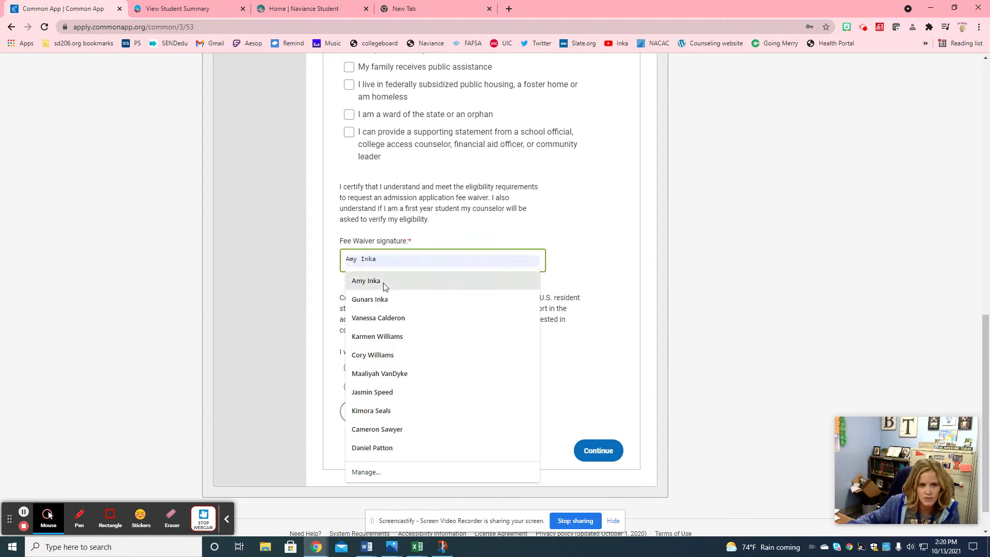
{"action": "left_click", "coordinate": [383, 281]}
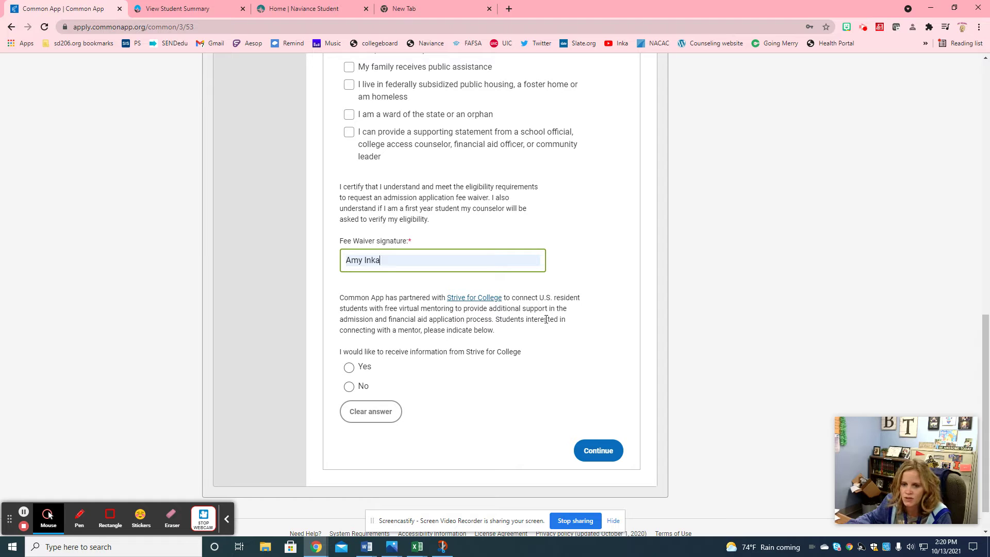
{"action": "left_click", "coordinate": [607, 456]}
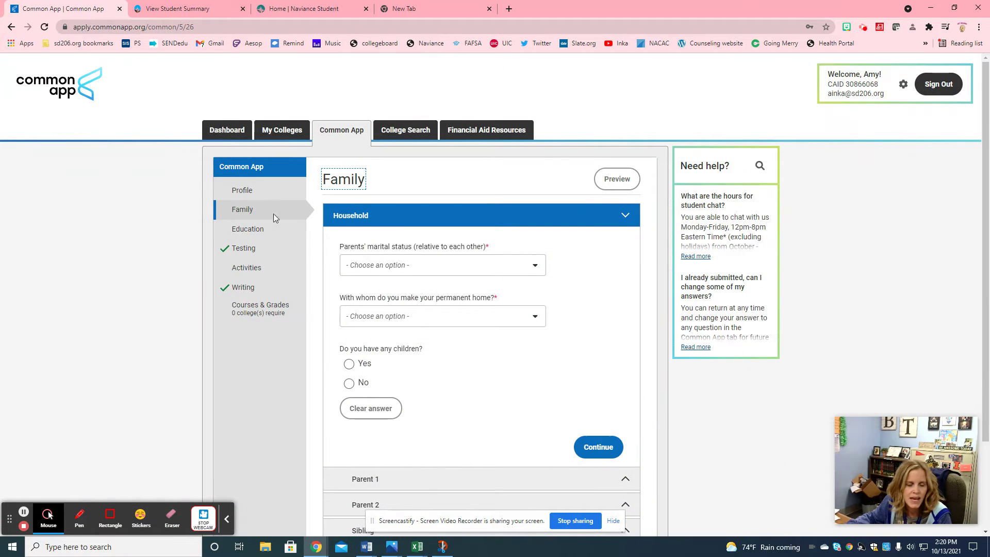
Leave the parents' marital status unanswered and continue to Parent 1.
{"action": "scroll", "coordinate": [387, 318], "scroll_direction": "down", "scroll_amount": 1}
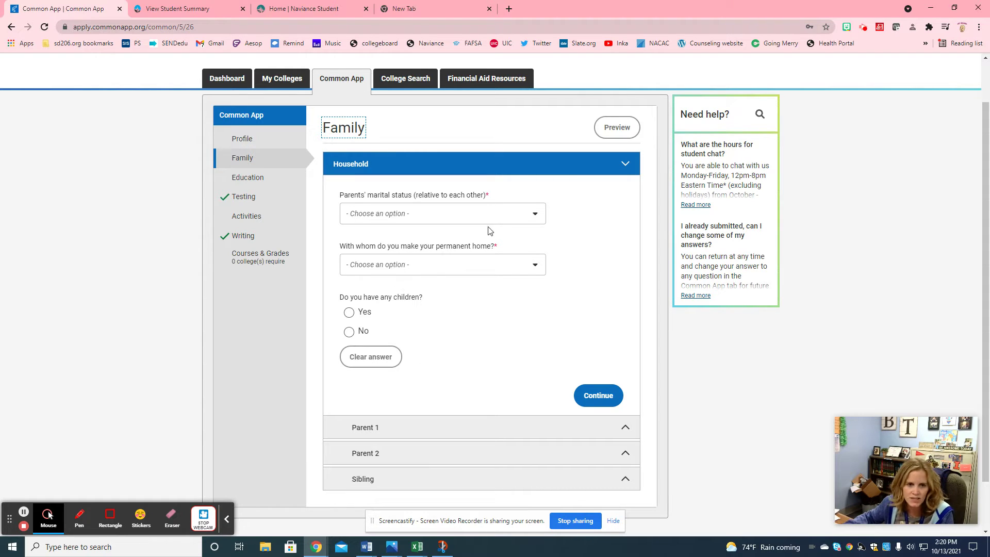
{"action": "left_click", "coordinate": [405, 215]}
{"action": "left_click", "coordinate": [595, 233]}
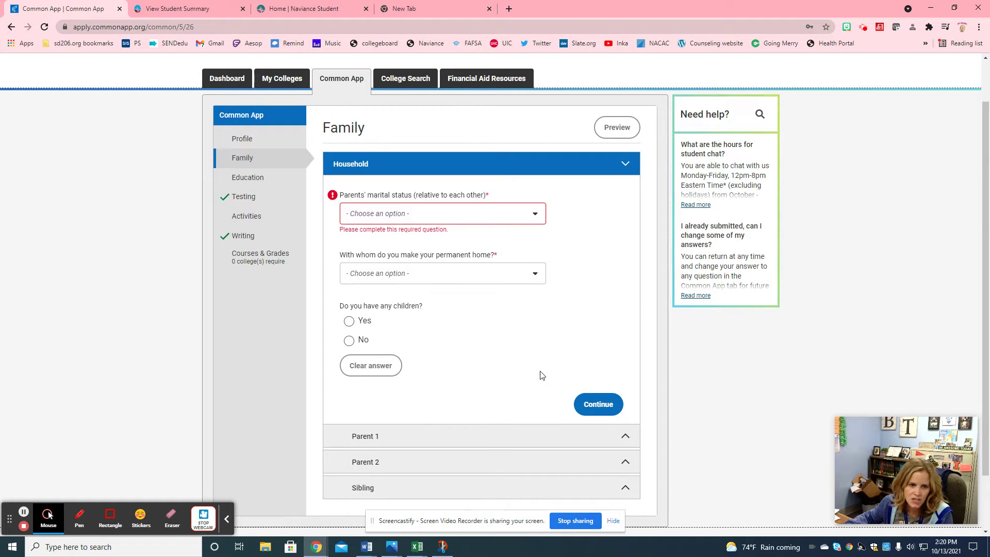
{"action": "left_click", "coordinate": [601, 405]}
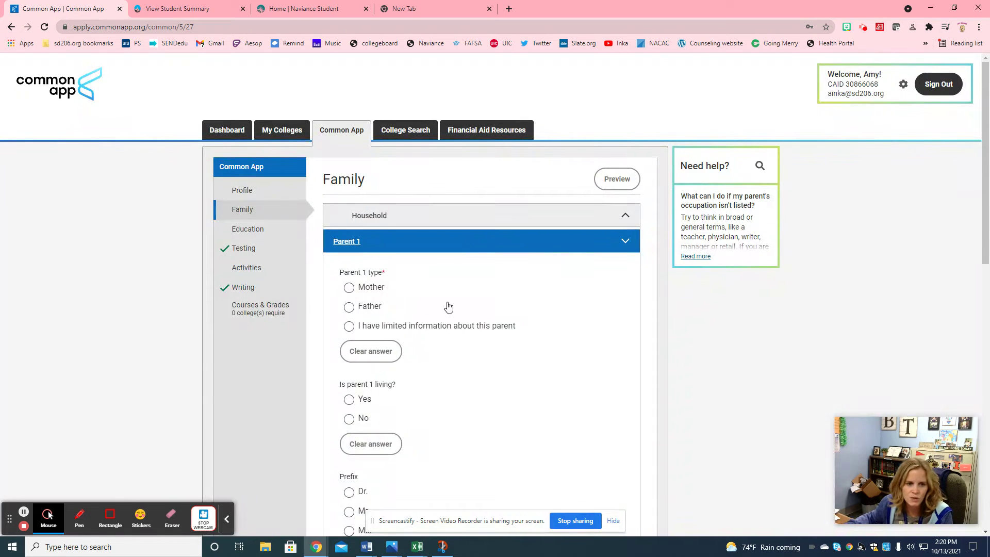
Skip the Parent 1 questions unanswered and continue to Parent 2.
{"action": "scroll", "coordinate": [461, 434], "scroll_direction": "down", "scroll_amount": 2}
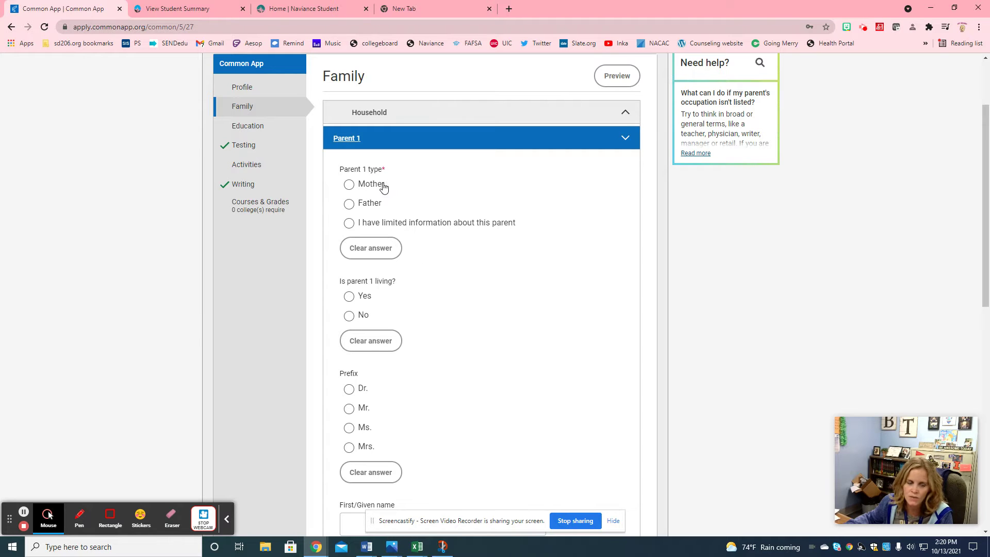
{"action": "scroll", "coordinate": [449, 327], "scroll_direction": "down", "scroll_amount": 2}
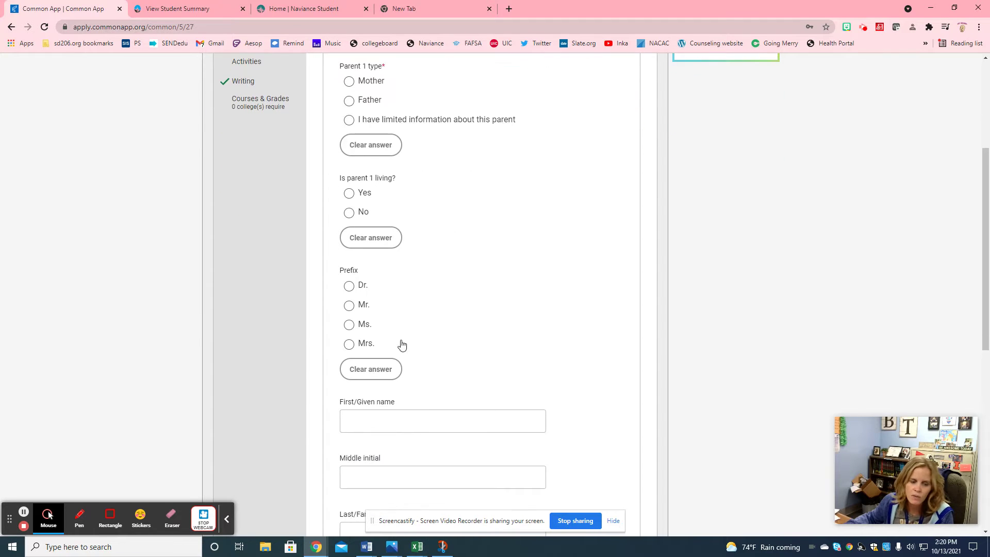
{"action": "scroll", "coordinate": [400, 419], "scroll_direction": "down", "scroll_amount": 3}
{"action": "scroll", "coordinate": [400, 424], "scroll_direction": "down", "scroll_amount": 3}
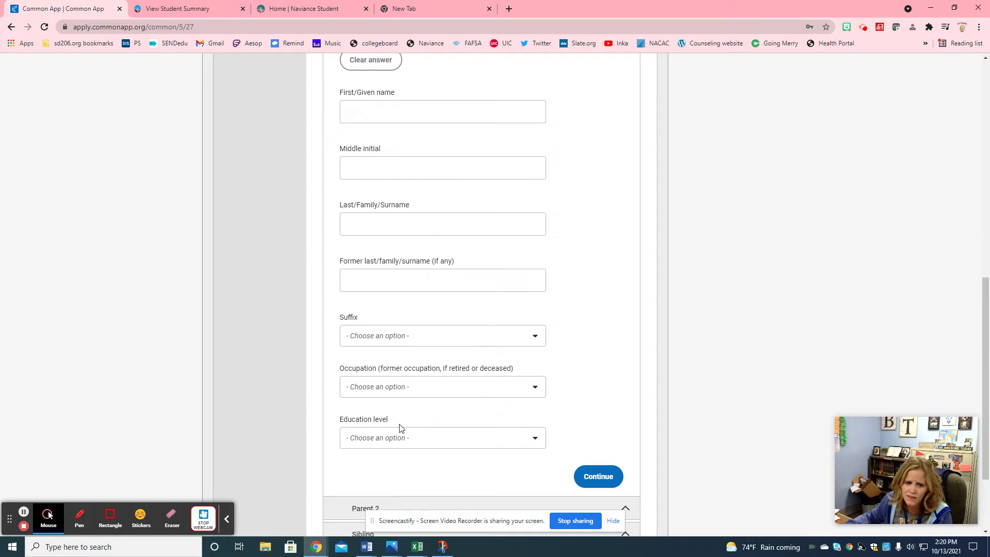
{"action": "left_click", "coordinate": [613, 480]}
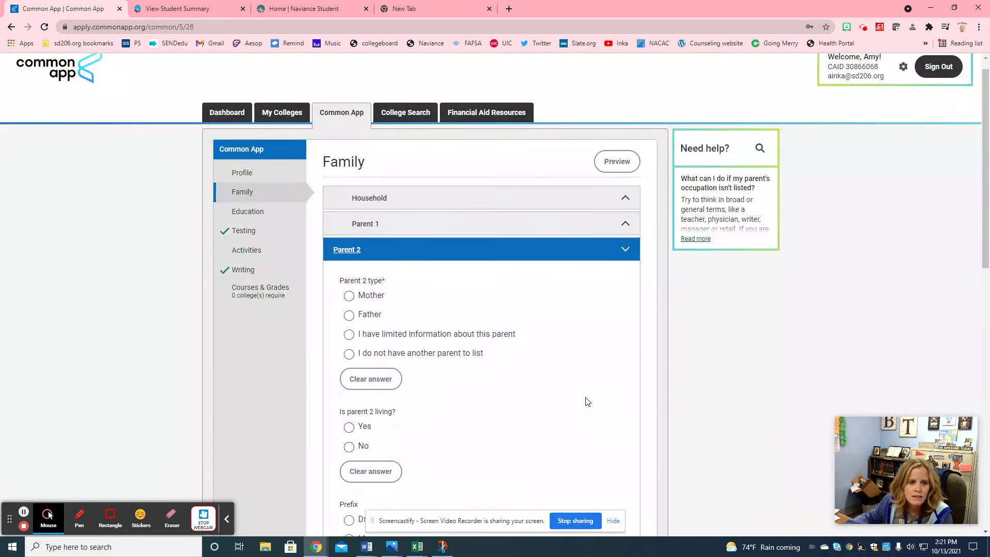
Continue past Parent 2 to Siblings, then jump to the Education section.
{"action": "scroll", "coordinate": [586, 400], "scroll_direction": "down", "scroll_amount": 5}
{"action": "scroll", "coordinate": [307, 413], "scroll_direction": "down", "scroll_amount": 7}
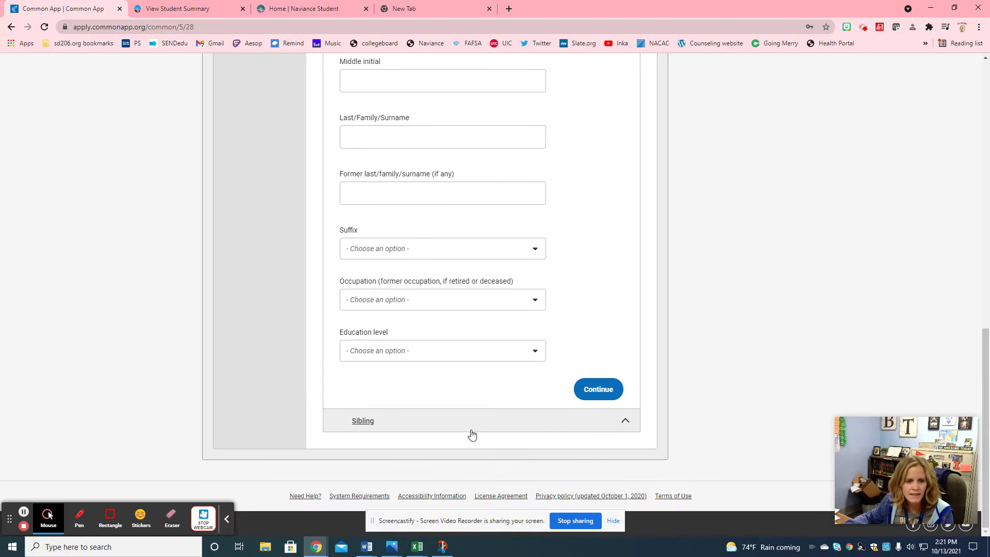
{"action": "left_click", "coordinate": [610, 400]}
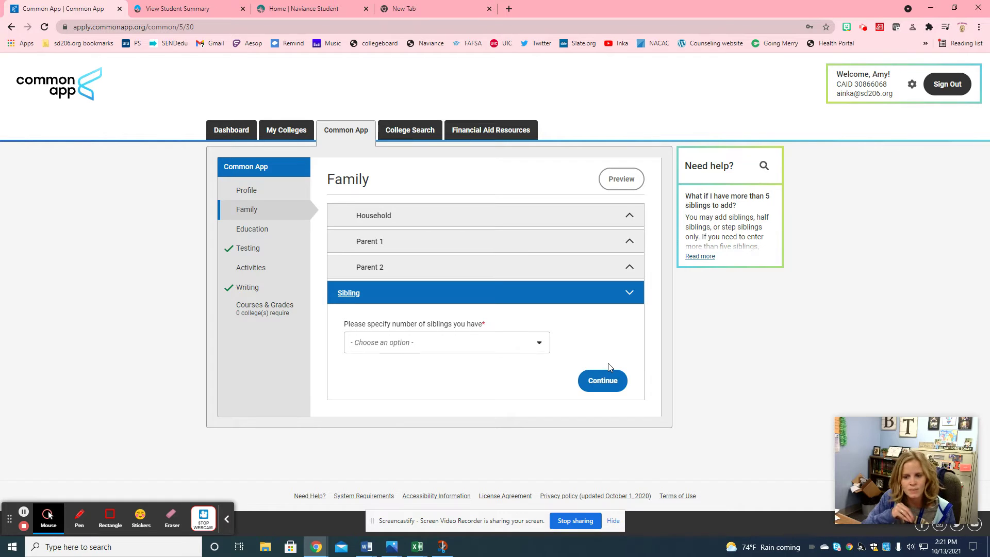
{"action": "left_click", "coordinate": [260, 229]}
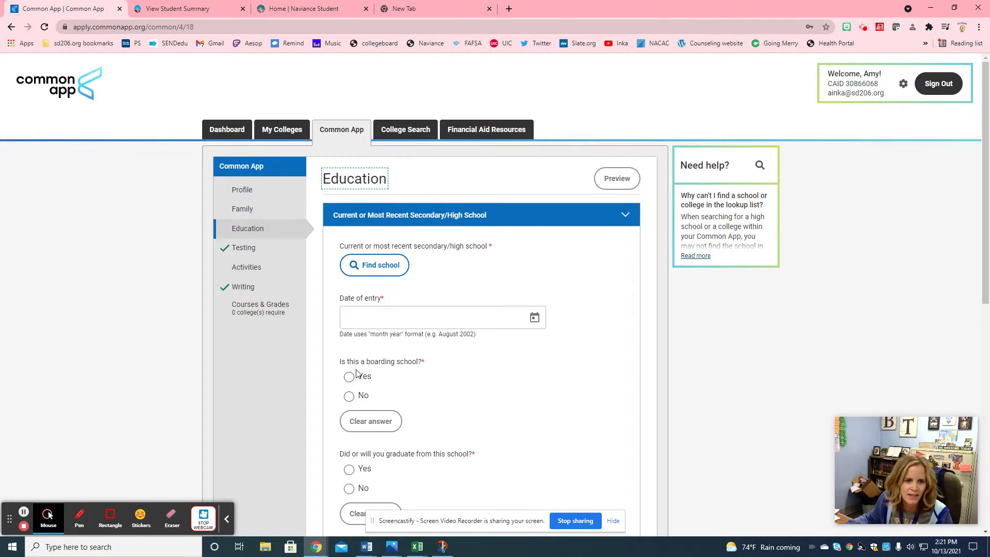
Answer No to boarding school and Yes to graduating from this high school.
{"action": "scroll", "coordinate": [354, 379], "scroll_direction": "down", "scroll_amount": 2}
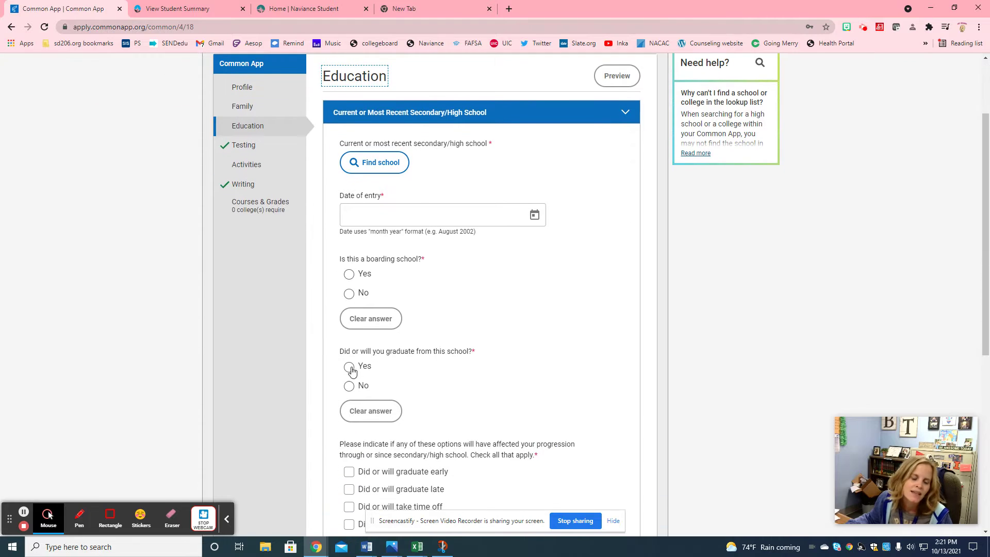
{"action": "left_click", "coordinate": [349, 294]}
{"action": "left_click", "coordinate": [349, 367]}
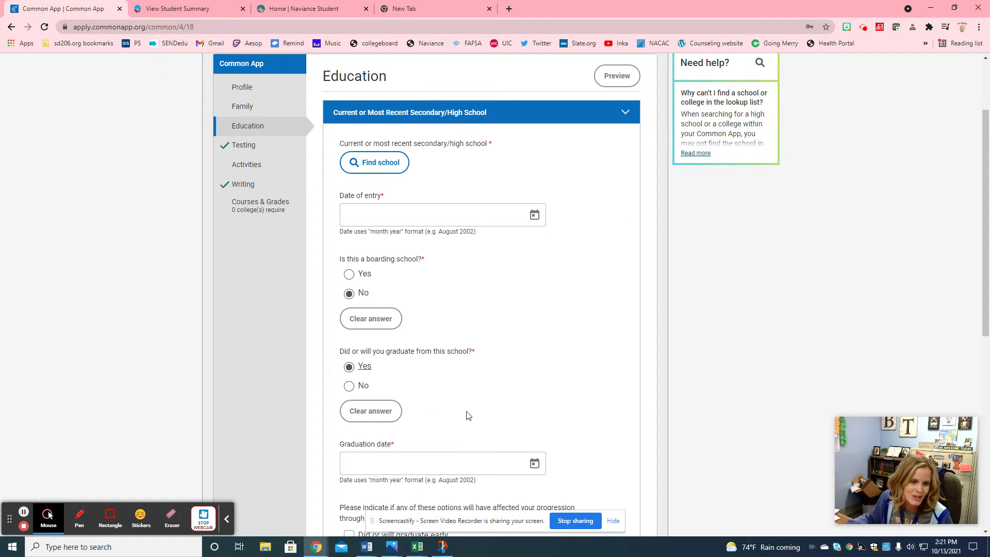
Set the graduation date to May 2022, check No change in progression, and save.
{"action": "scroll", "coordinate": [469, 415], "scroll_direction": "down", "scroll_amount": 2}
{"action": "left_click", "coordinate": [478, 365]}
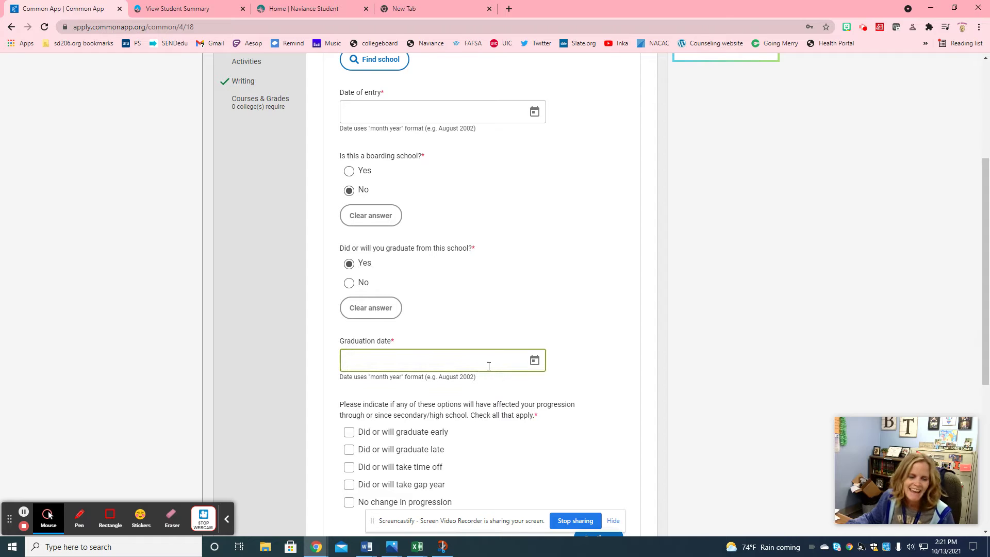
{"action": "left_click", "coordinate": [534, 360]}
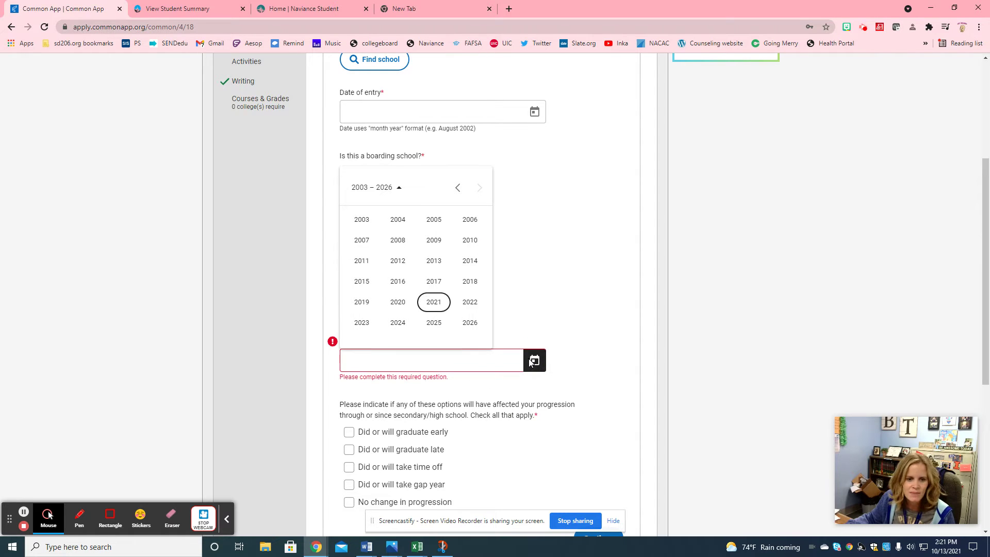
{"action": "left_click", "coordinate": [470, 303]}
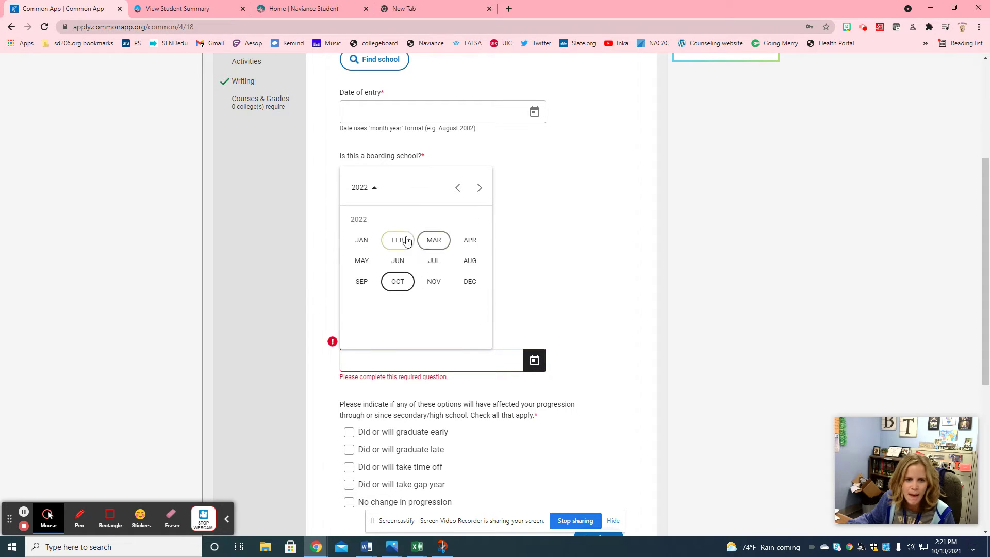
{"action": "left_click", "coordinate": [361, 262]}
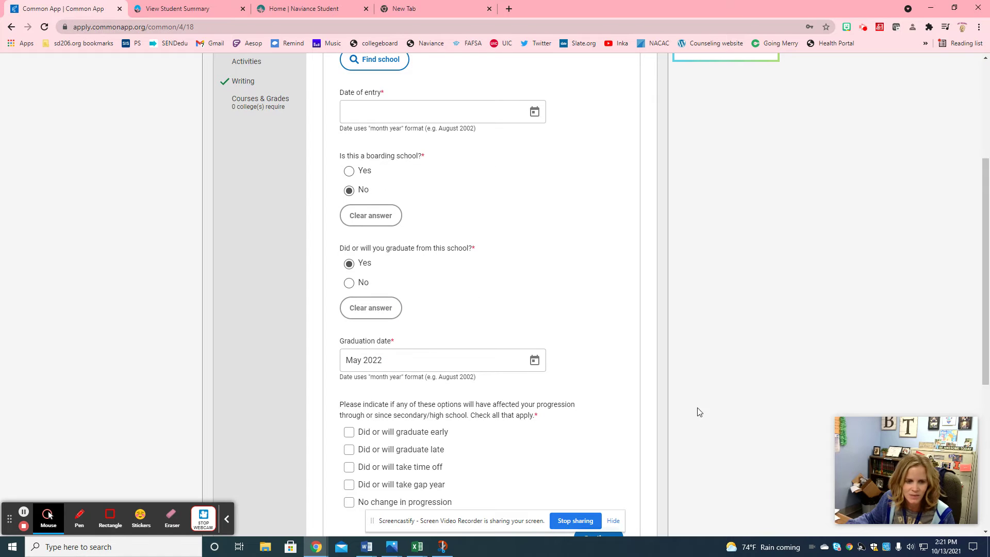
{"action": "scroll", "coordinate": [689, 419], "scroll_direction": "down", "scroll_amount": 3}
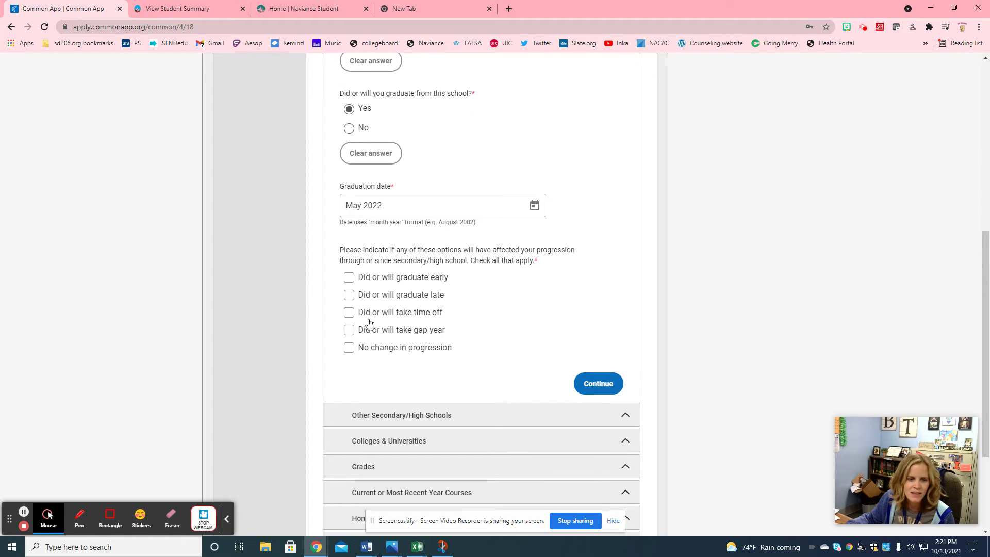
{"action": "left_click", "coordinate": [349, 349]}
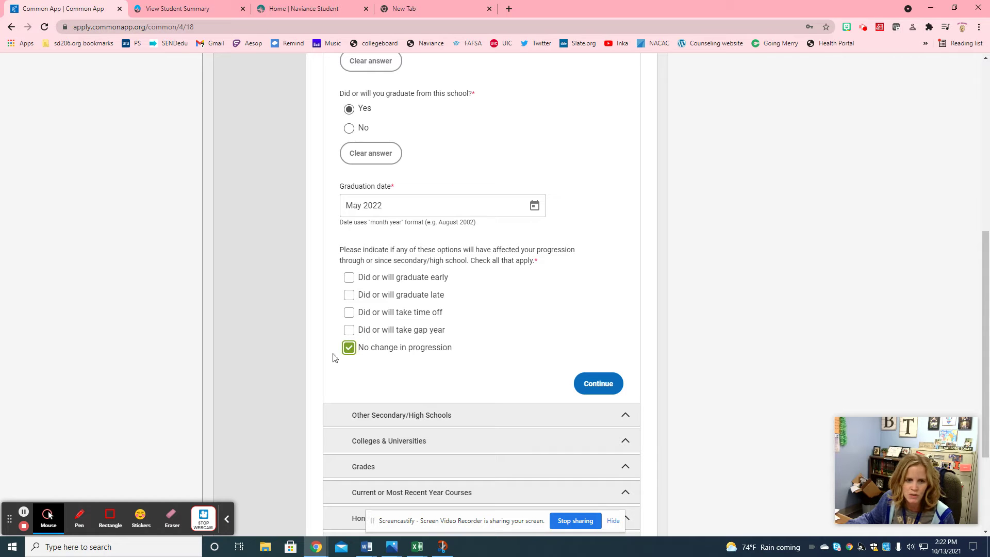
{"action": "left_click", "coordinate": [596, 382]}
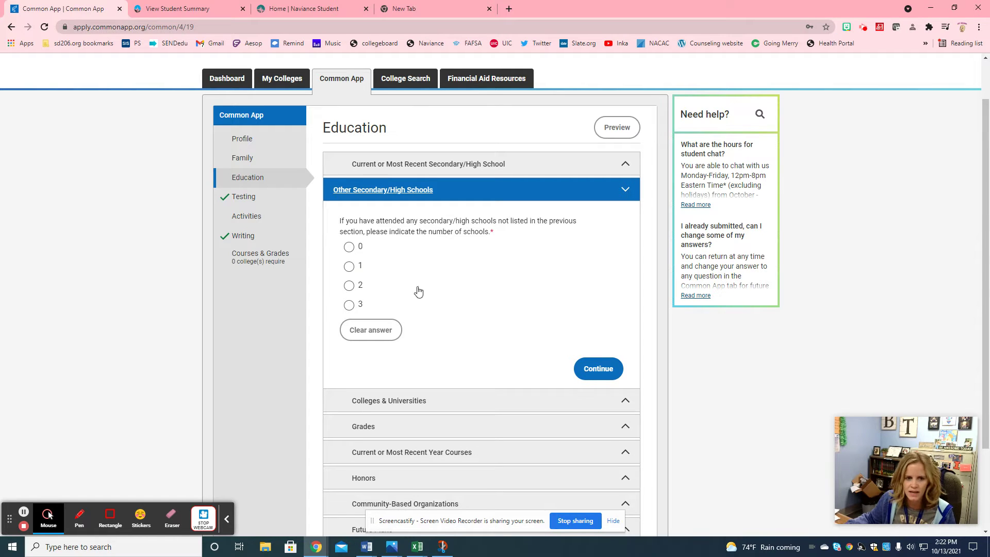
Set Other Secondary/High Schools to 0 and continue to Colleges & Universities.
{"action": "left_click", "coordinate": [349, 266]}
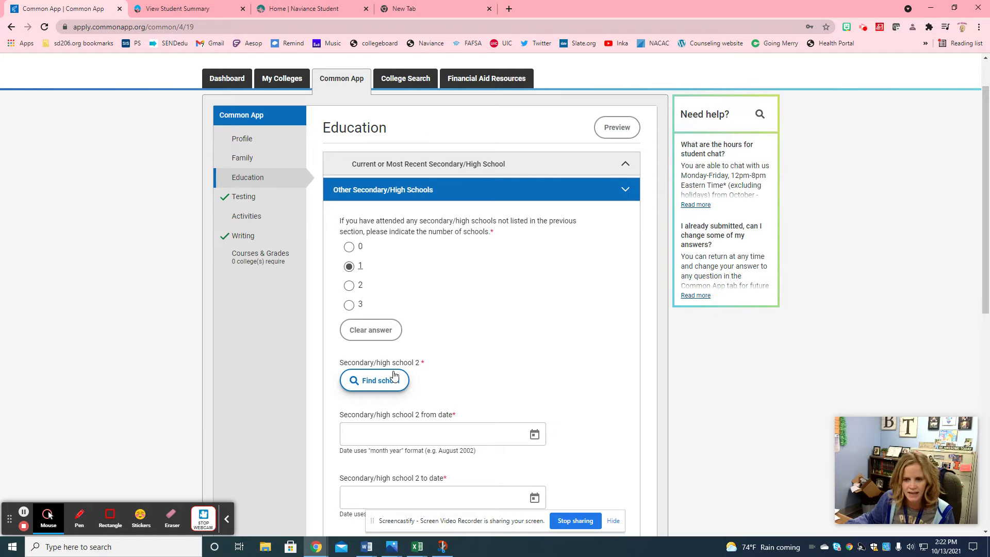
{"action": "left_click", "coordinate": [350, 248]}
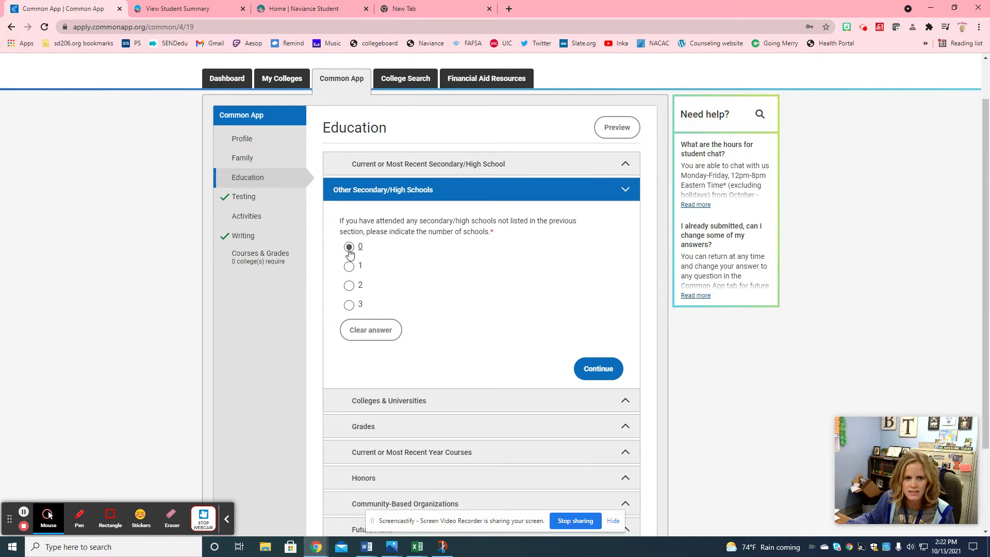
{"action": "left_click", "coordinate": [603, 370]}
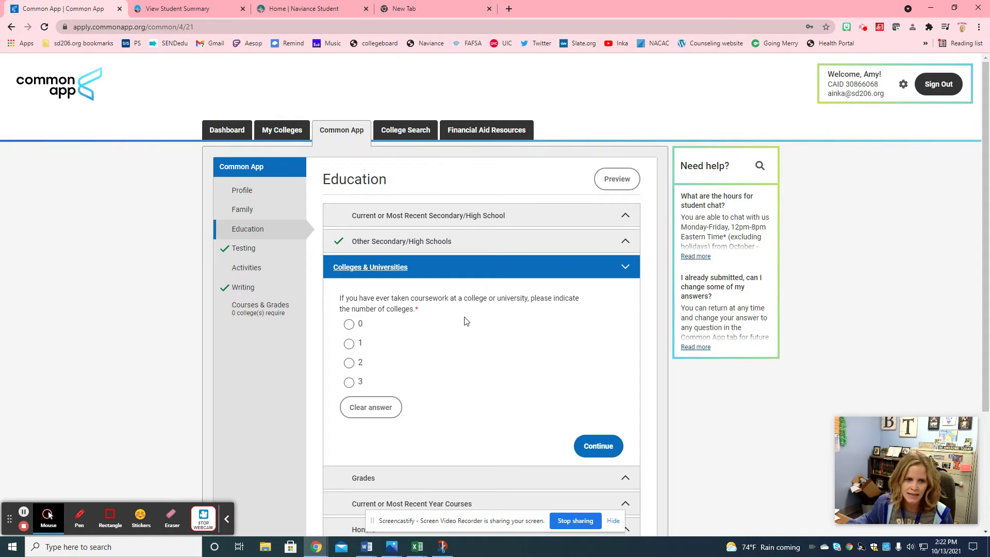
Report coursework at one college, switching the college count to 0 and back to 1.
{"action": "left_click", "coordinate": [348, 344]}
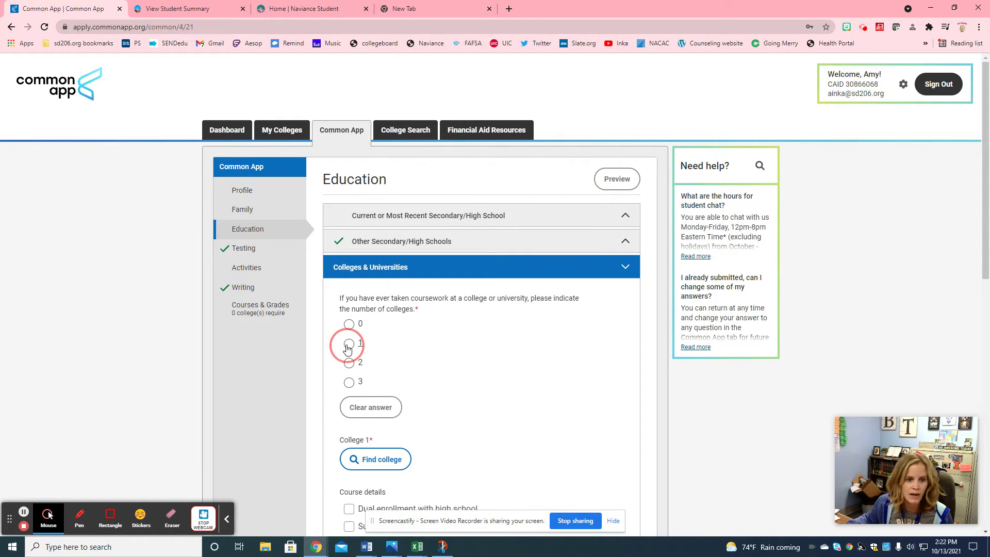
{"action": "scroll", "coordinate": [397, 401], "scroll_direction": "down", "scroll_amount": 1}
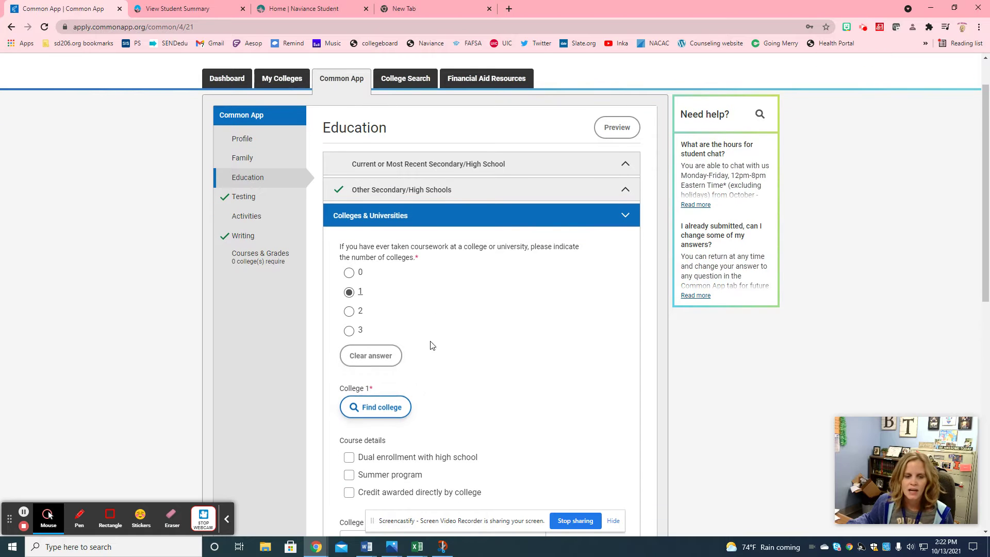
{"action": "left_click", "coordinate": [349, 274]}
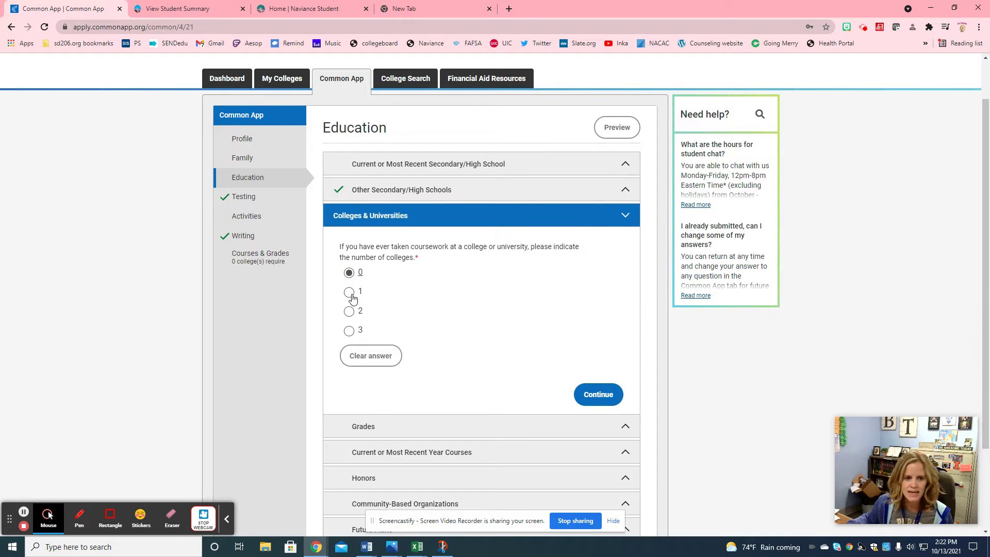
{"action": "left_click", "coordinate": [350, 293]}
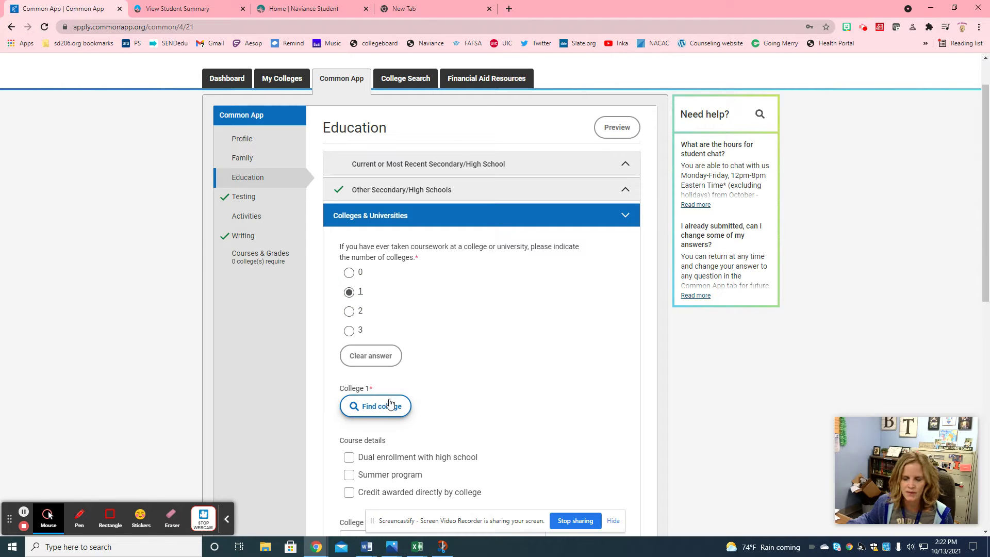
Mark College 1's course details as Dual enrollment with high school and start its from date.
{"action": "scroll", "coordinate": [391, 404], "scroll_direction": "down", "scroll_amount": 3}
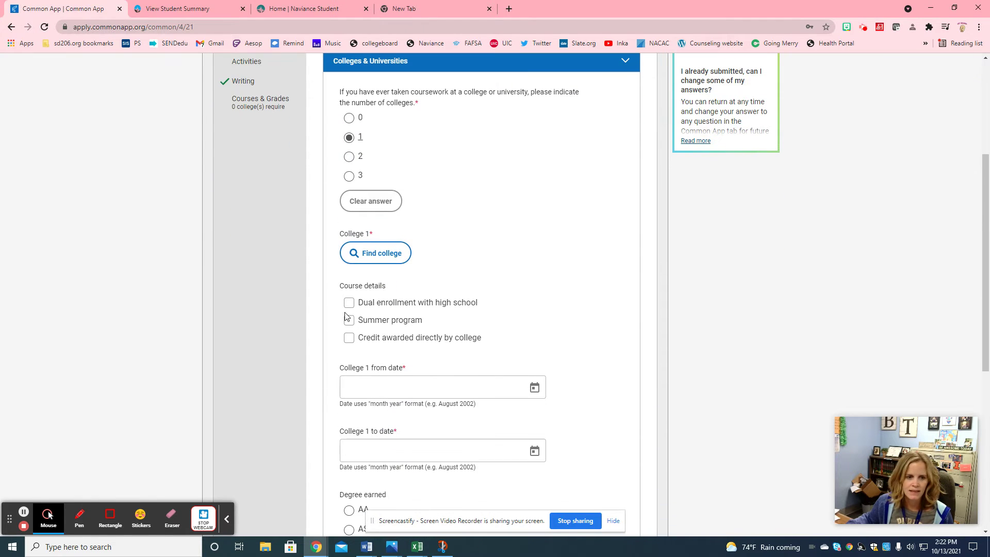
{"action": "left_click", "coordinate": [349, 308]}
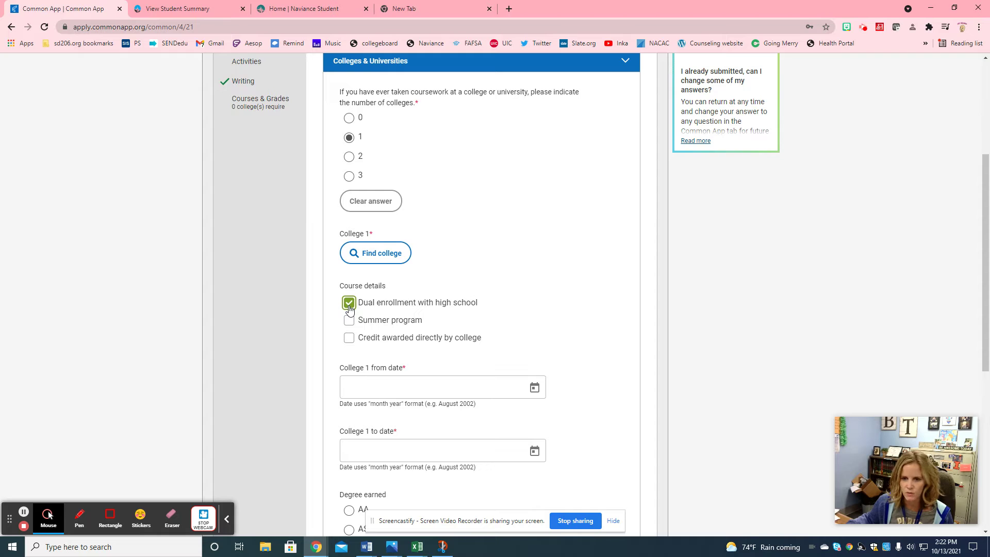
{"action": "scroll", "coordinate": [349, 309], "scroll_direction": "down", "scroll_amount": 1}
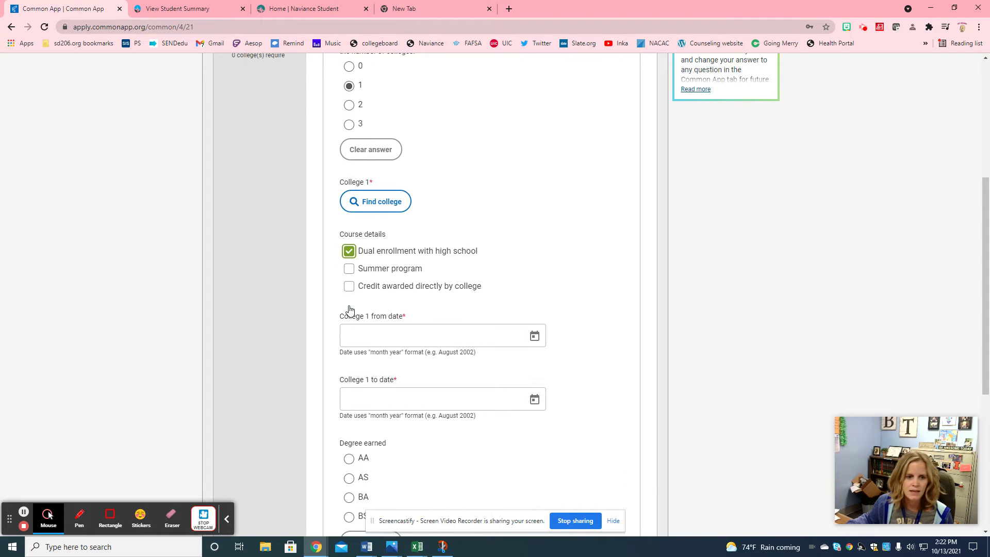
{"action": "left_click", "coordinate": [380, 332]}
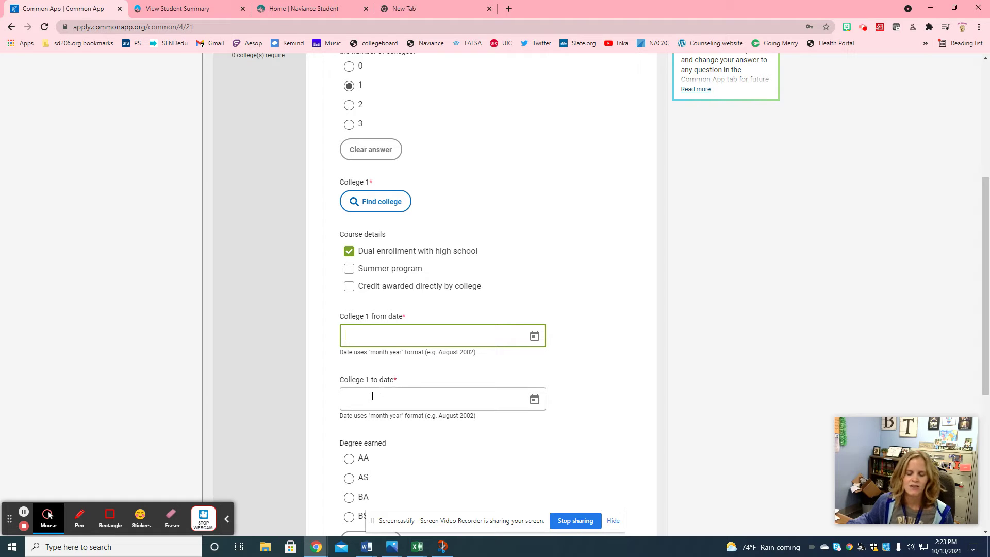
{"action": "scroll", "coordinate": [389, 408], "scroll_direction": "down", "scroll_amount": 2}
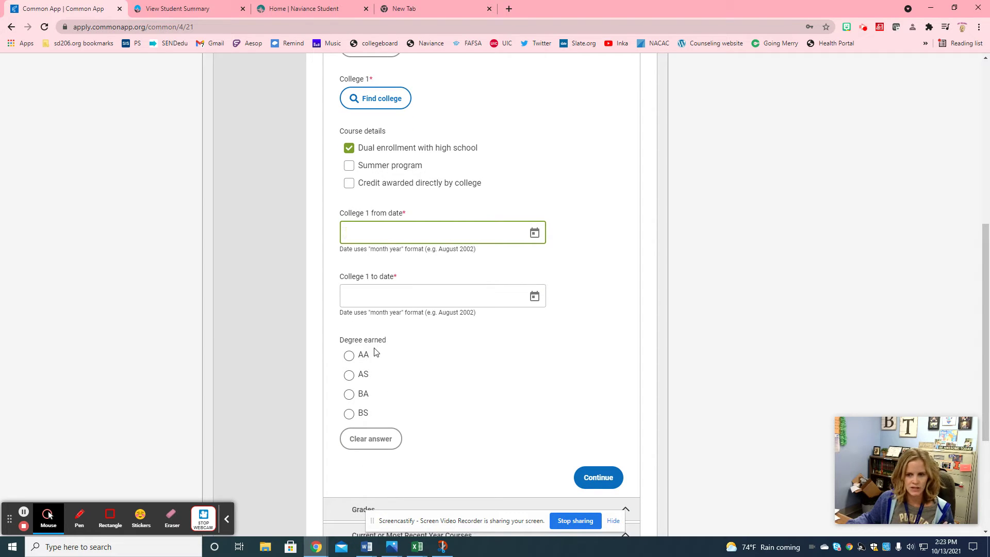
In Grades, enter a graduating class size of 270 with no class rank.
{"action": "left_click", "coordinate": [603, 477]}
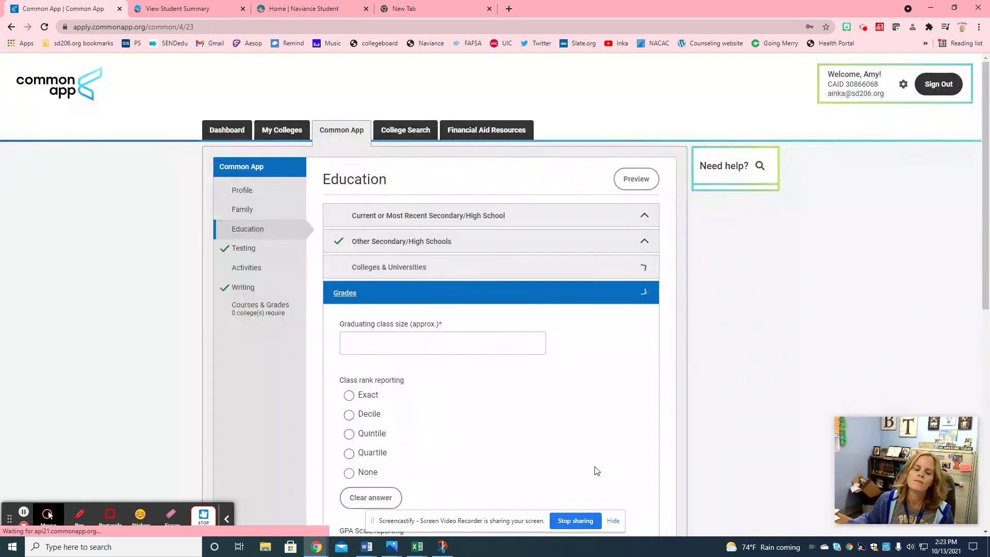
{"action": "scroll", "coordinate": [608, 418], "scroll_direction": "down", "scroll_amount": 2}
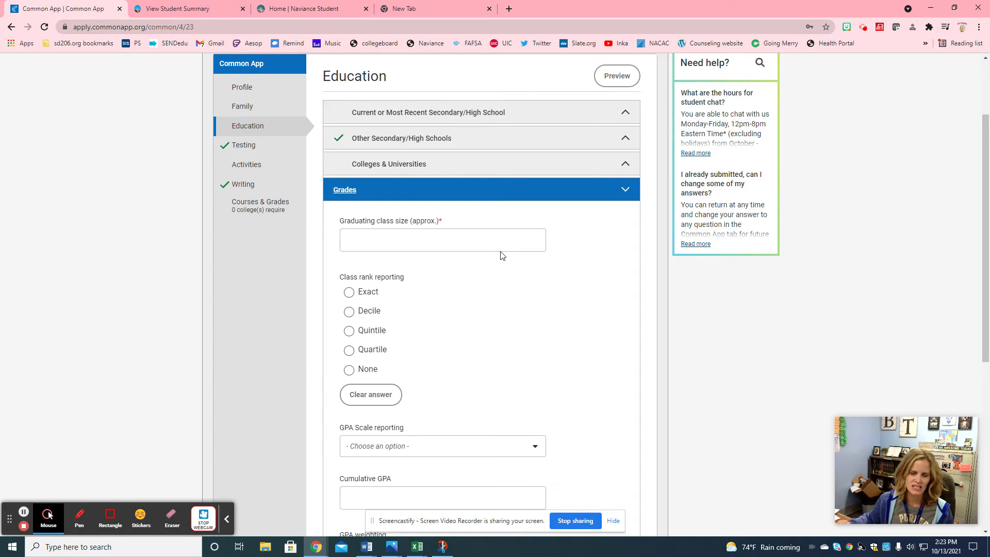
{"action": "left_click", "coordinate": [469, 236]}
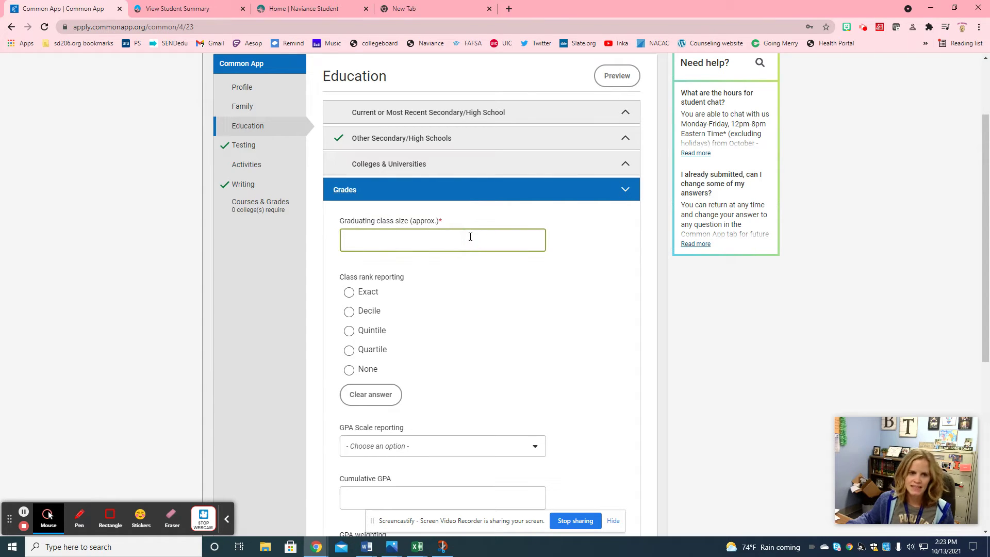
{"action": "type", "text": "270"}
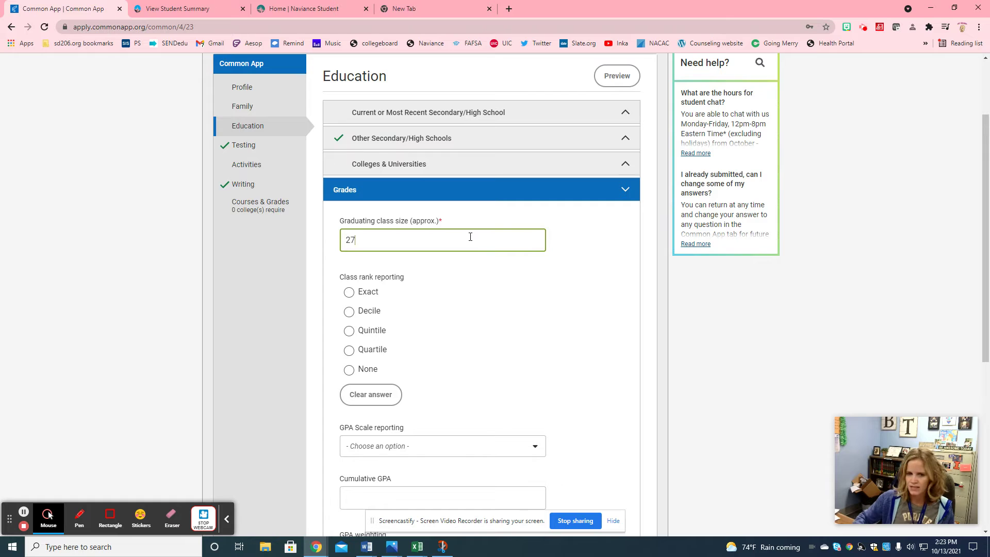
{"action": "left_click", "coordinate": [351, 371]}
{"action": "scroll", "coordinate": [352, 374], "scroll_direction": "down", "scroll_amount": 4}
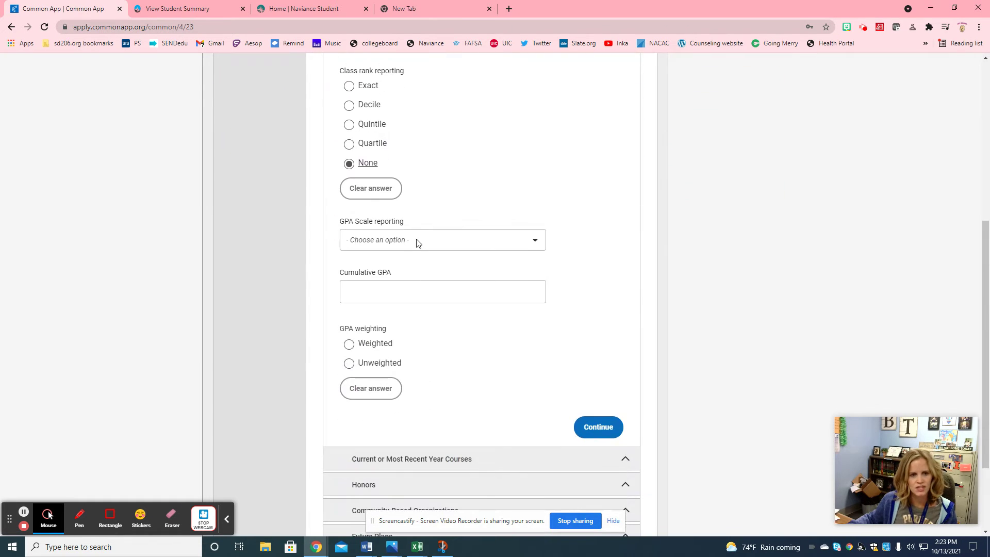
Record a weighted 4.0 cumulative GPA on a 4-point scale and continue.
{"action": "left_click", "coordinate": [417, 239]}
{"action": "left_click", "coordinate": [410, 265]}
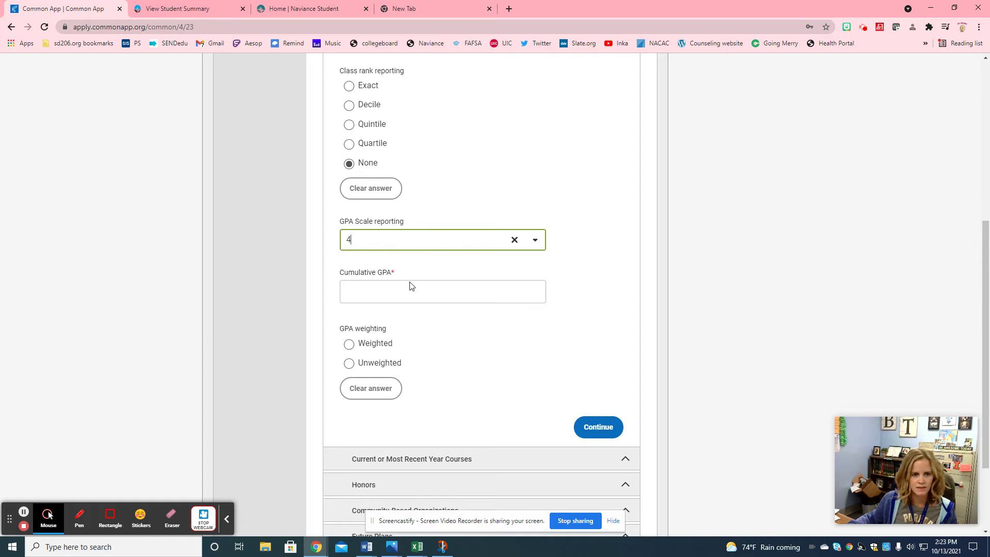
{"action": "left_click", "coordinate": [412, 286]}
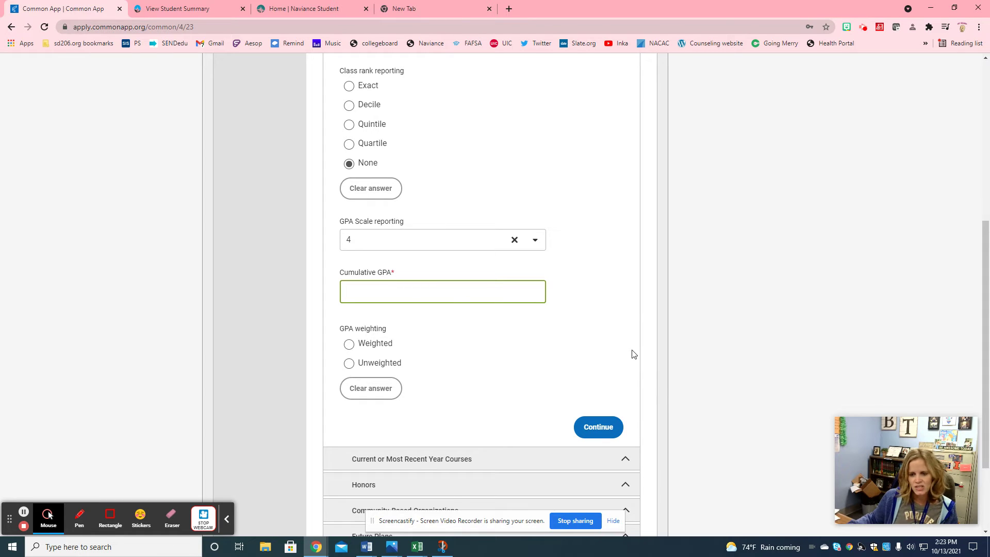
{"action": "type", "text": "4.0"}
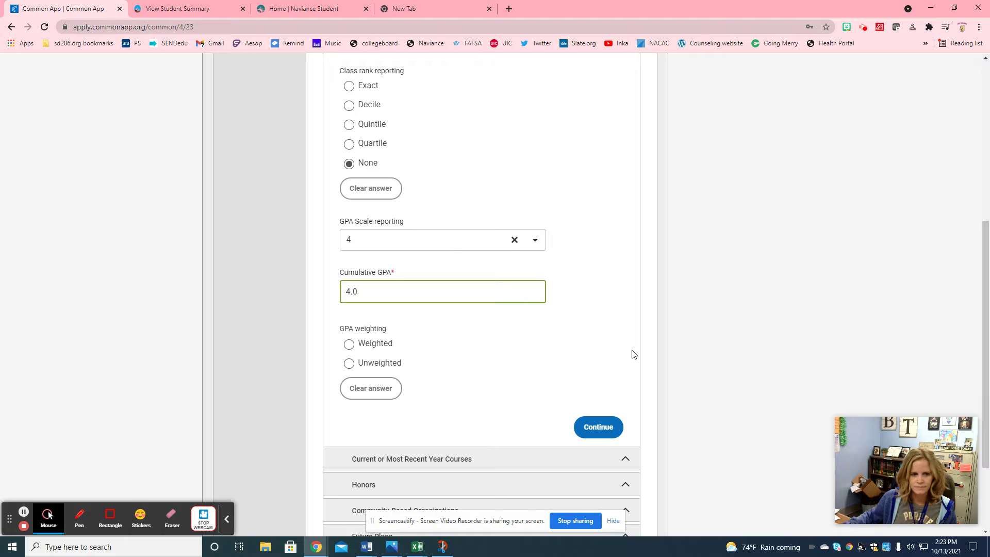
{"action": "left_click", "coordinate": [355, 344]}
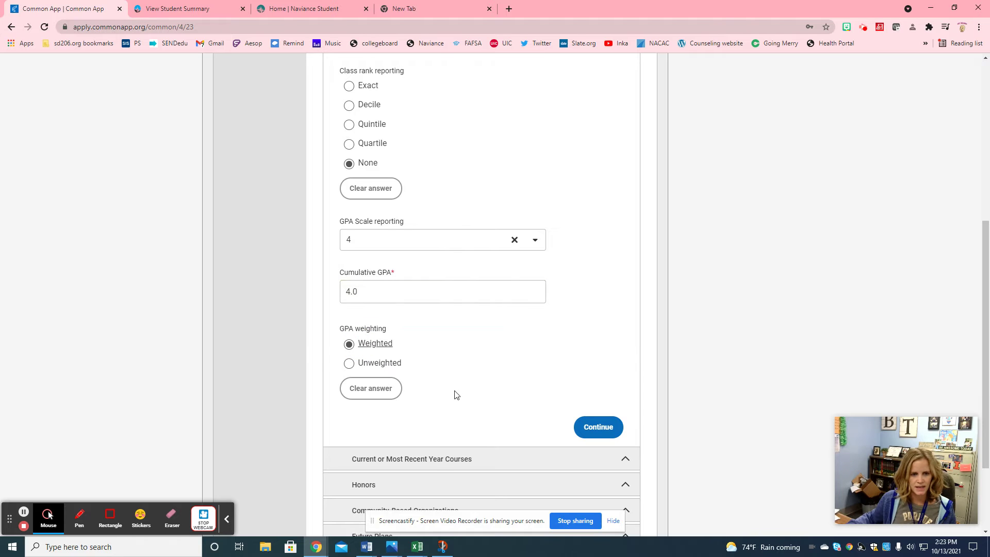
{"action": "left_click", "coordinate": [598, 427]}
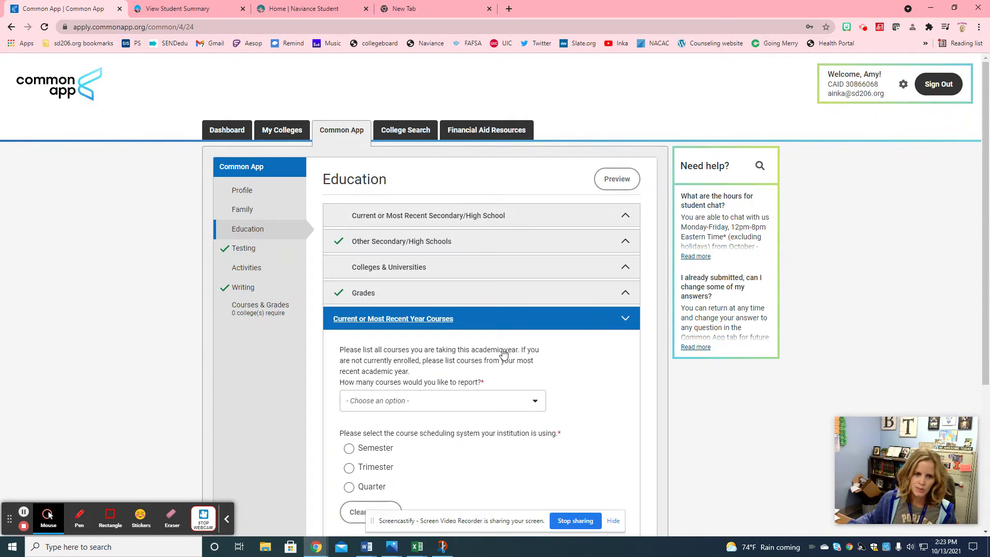
Report 6 courses this year on a Semester scheduling system.
{"action": "scroll", "coordinate": [503, 353], "scroll_direction": "down", "scroll_amount": 1}
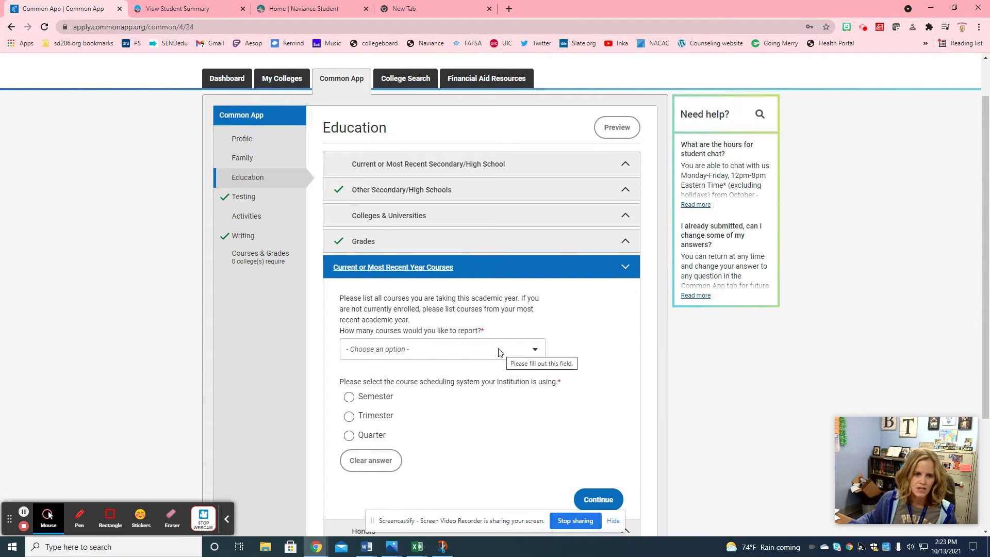
{"action": "left_click", "coordinate": [454, 353]}
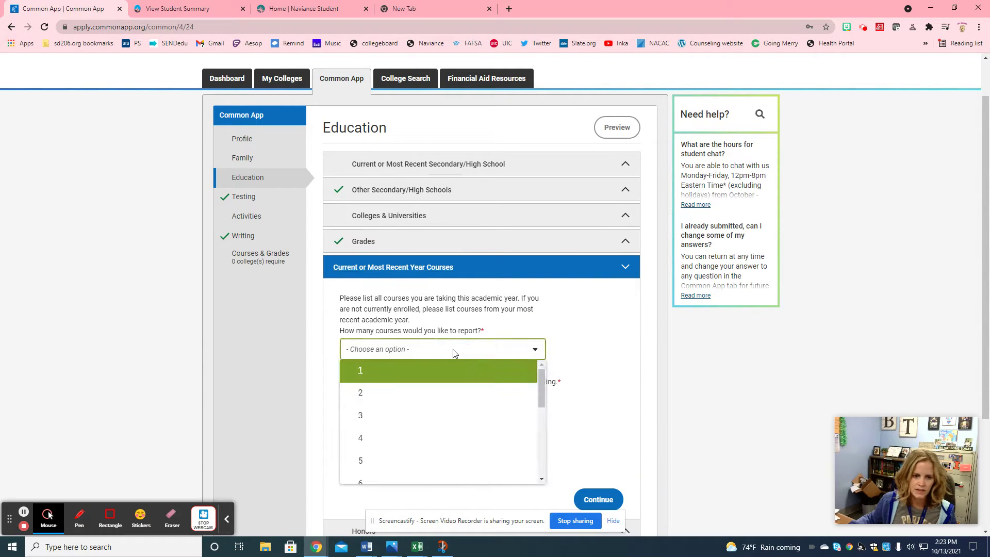
{"action": "left_click", "coordinate": [487, 324]}
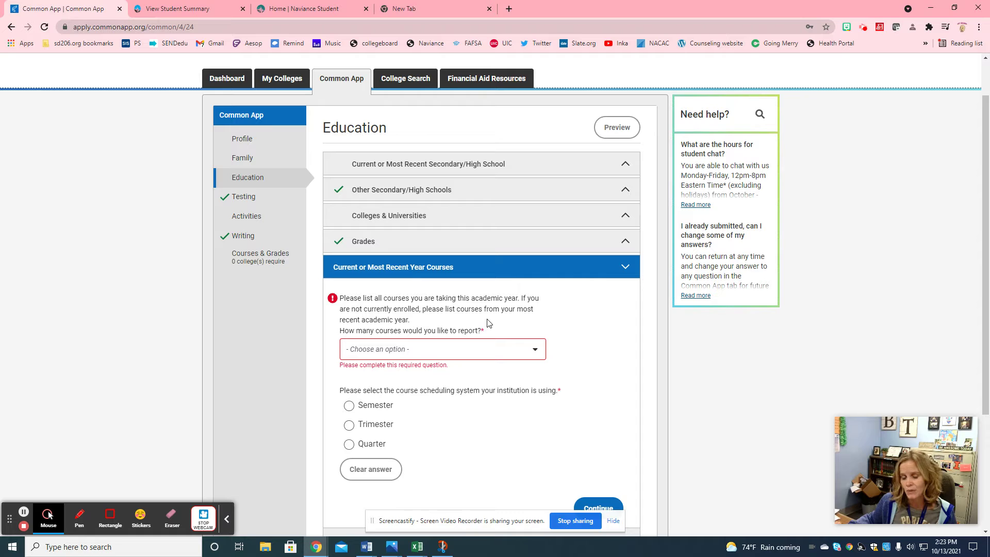
{"action": "left_click", "coordinate": [504, 347]}
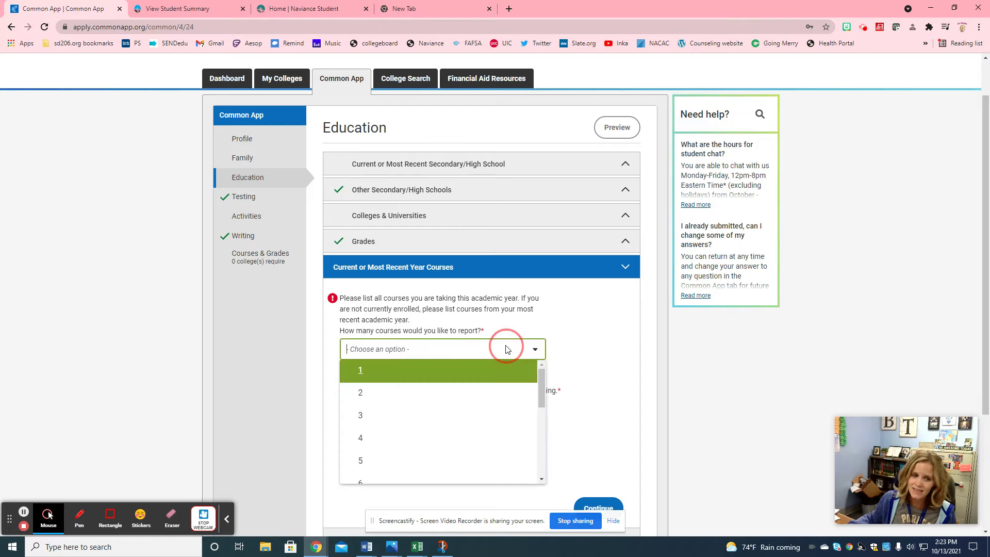
{"action": "scroll", "coordinate": [395, 467], "scroll_direction": "down", "scroll_amount": 1}
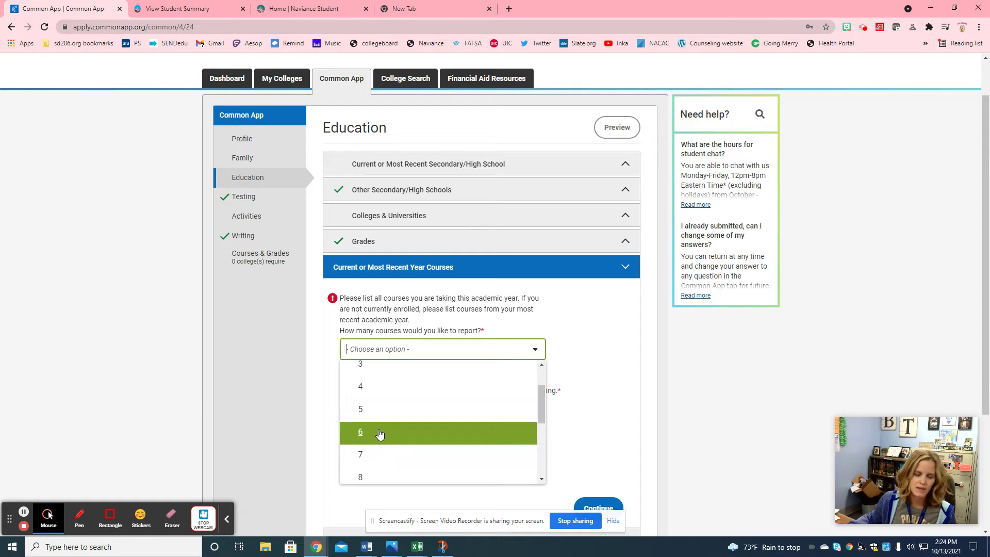
{"action": "left_click", "coordinate": [380, 434]}
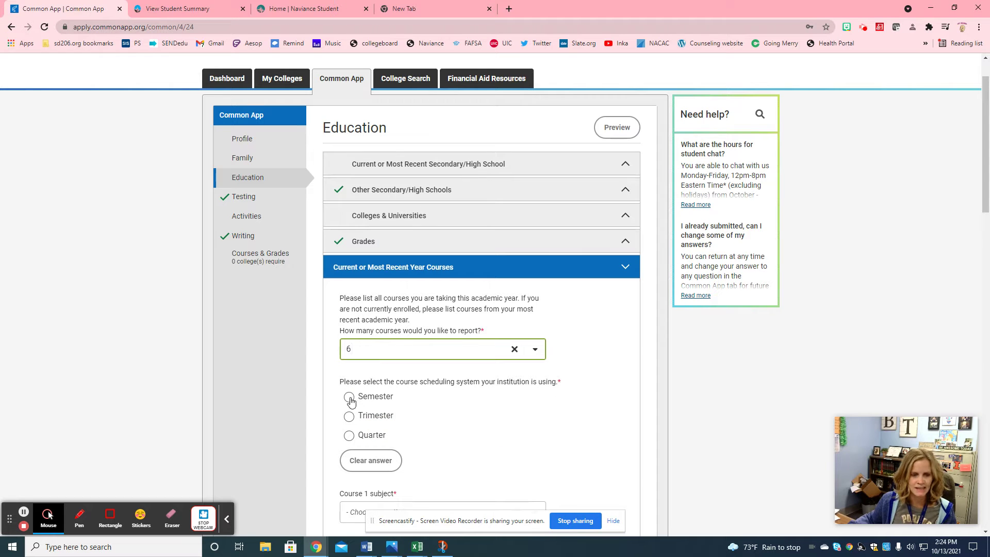
{"action": "left_click", "coordinate": [349, 398]}
Set Course 1's subject to Pre-Calculus and begin entering its course name.
{"action": "scroll", "coordinate": [451, 398], "scroll_direction": "down", "scroll_amount": 3}
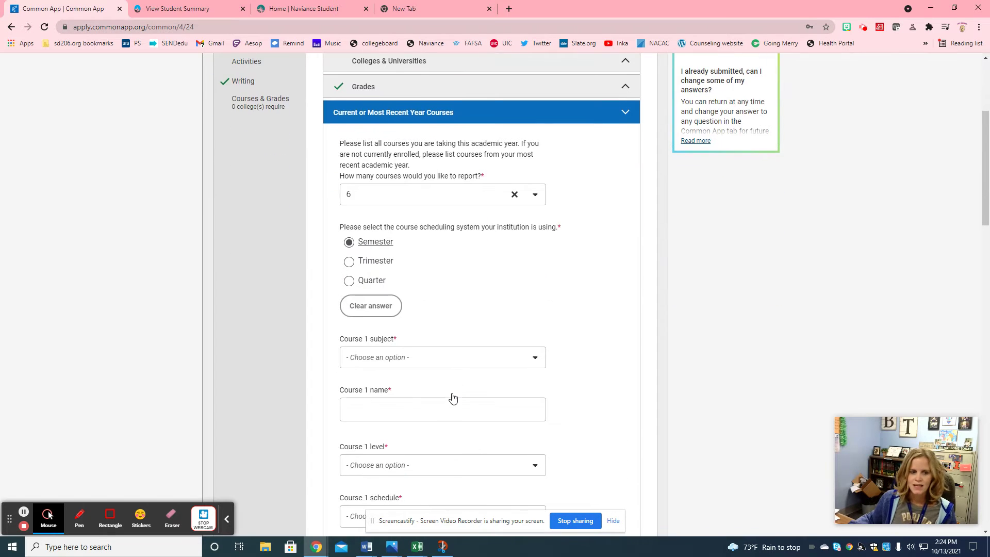
{"action": "scroll", "coordinate": [477, 372], "scroll_direction": "down", "scroll_amount": 1}
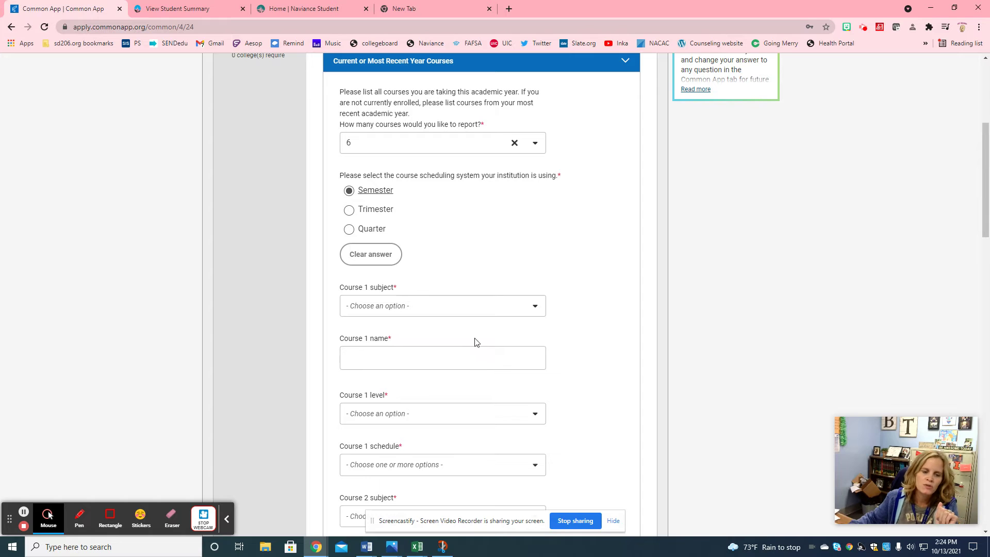
{"action": "left_click", "coordinate": [470, 310]}
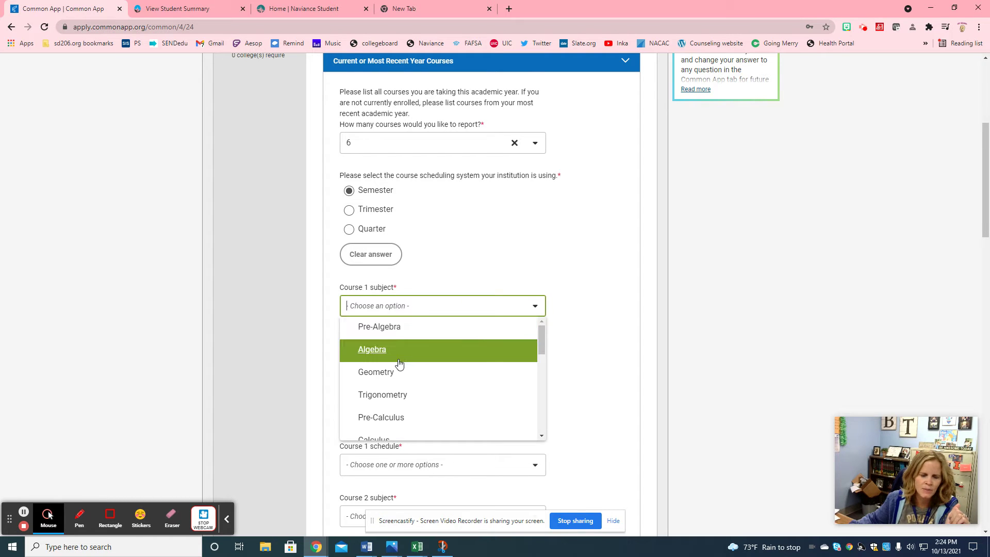
{"action": "scroll", "coordinate": [398, 371], "scroll_direction": "down", "scroll_amount": 1}
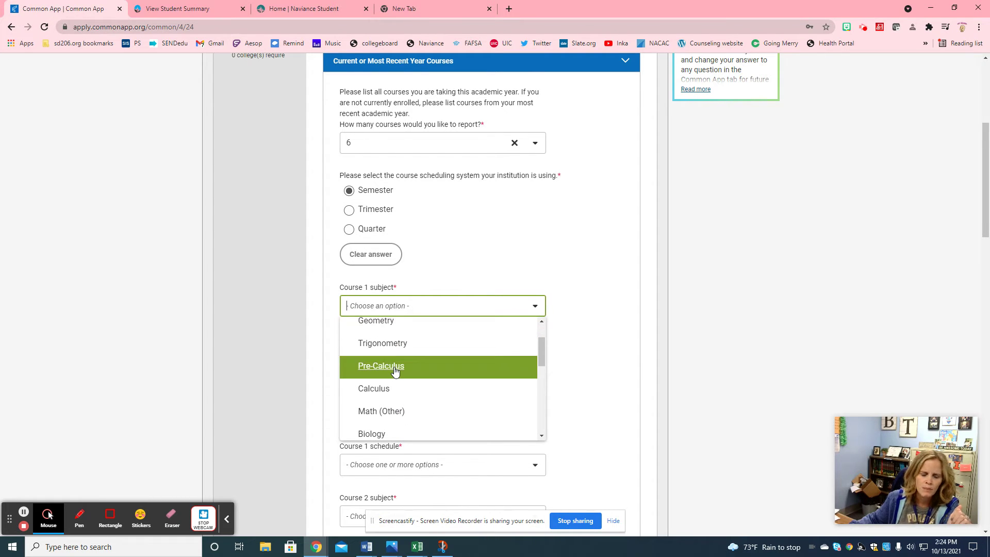
{"action": "left_click", "coordinate": [395, 367]}
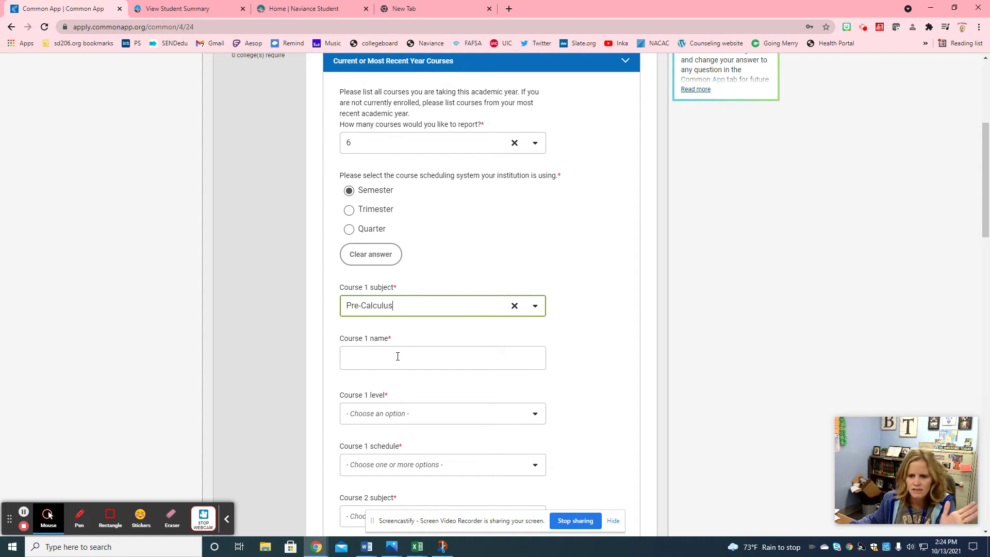
{"action": "left_click", "coordinate": [397, 357]}
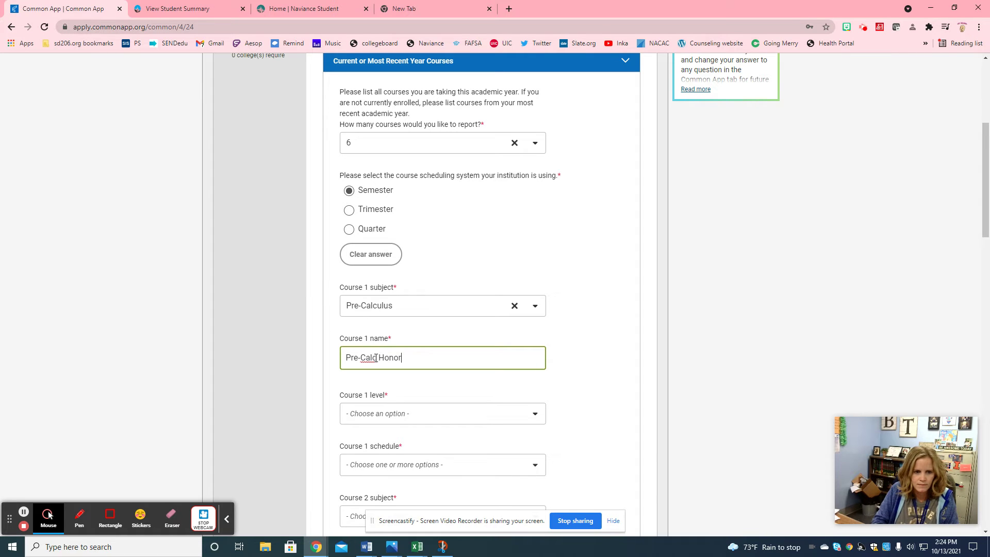
{"action": "scroll", "coordinate": [379, 335], "scroll_direction": "down", "scroll_amount": 3}
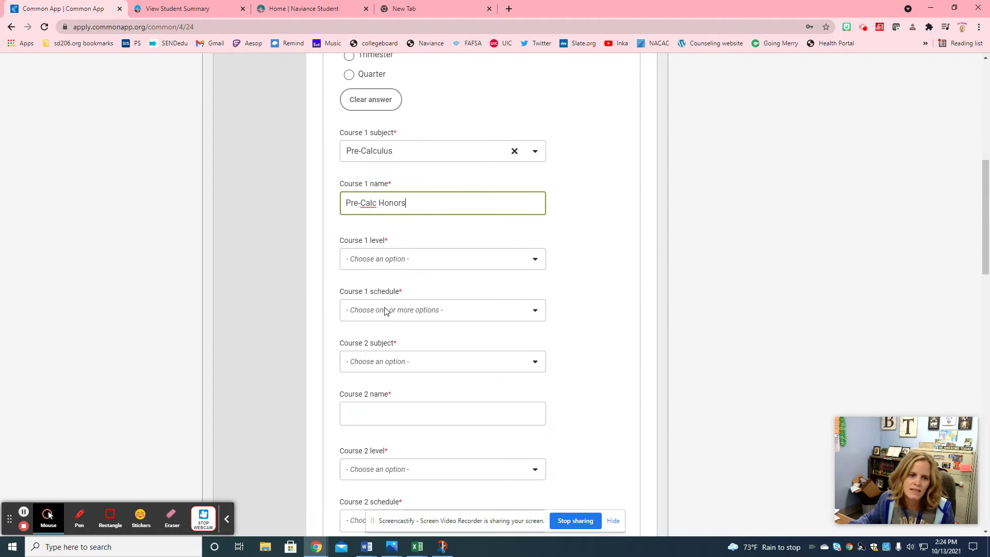
Make Course 1 an Honors, Full Year course and save the current-year courses.
{"action": "left_click", "coordinate": [405, 261]}
{"action": "scroll", "coordinate": [415, 313], "scroll_direction": "down", "scroll_amount": 1}
{"action": "scroll", "coordinate": [415, 313], "scroll_direction": "down", "scroll_amount": 2}
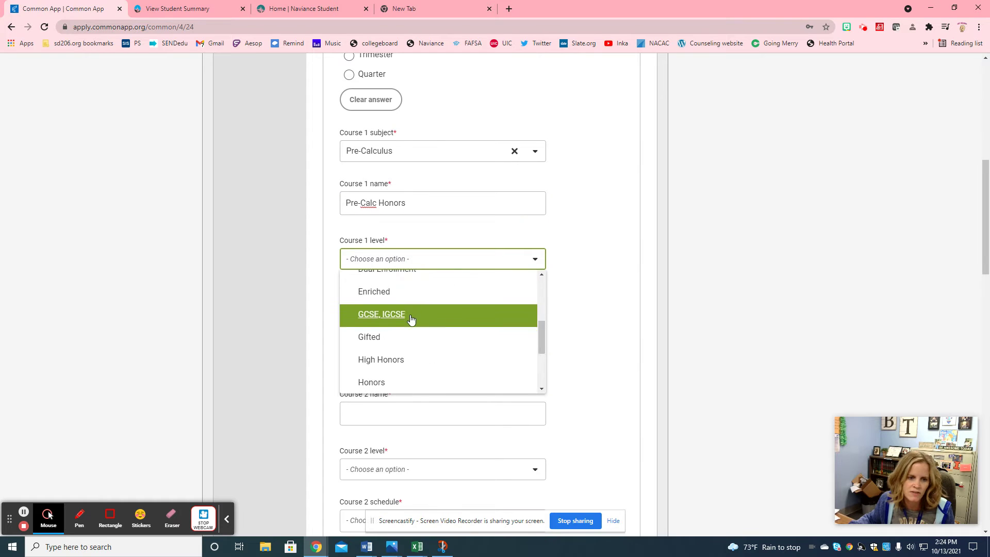
{"action": "scroll", "coordinate": [409, 320], "scroll_direction": "down", "scroll_amount": 1}
{"action": "left_click", "coordinate": [403, 335]}
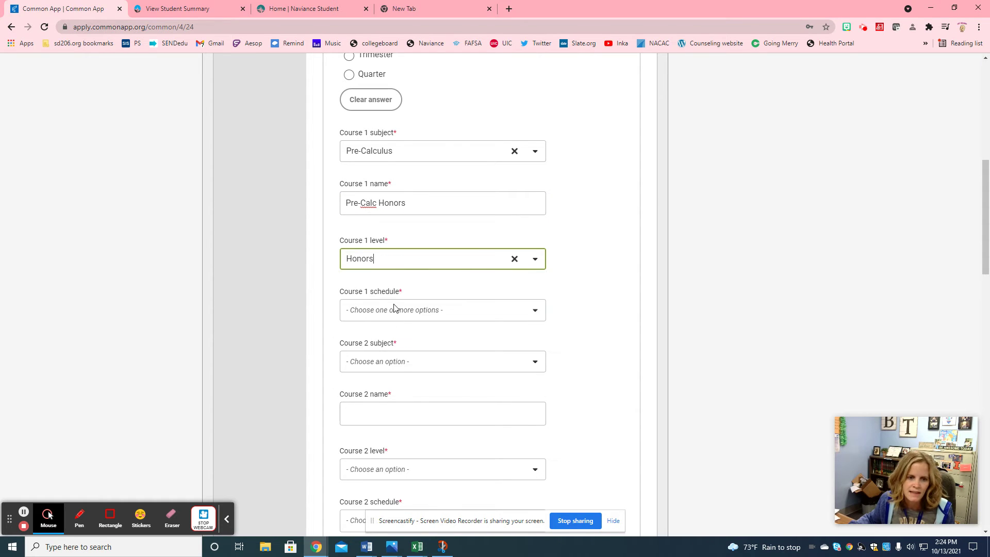
{"action": "left_click", "coordinate": [394, 310]}
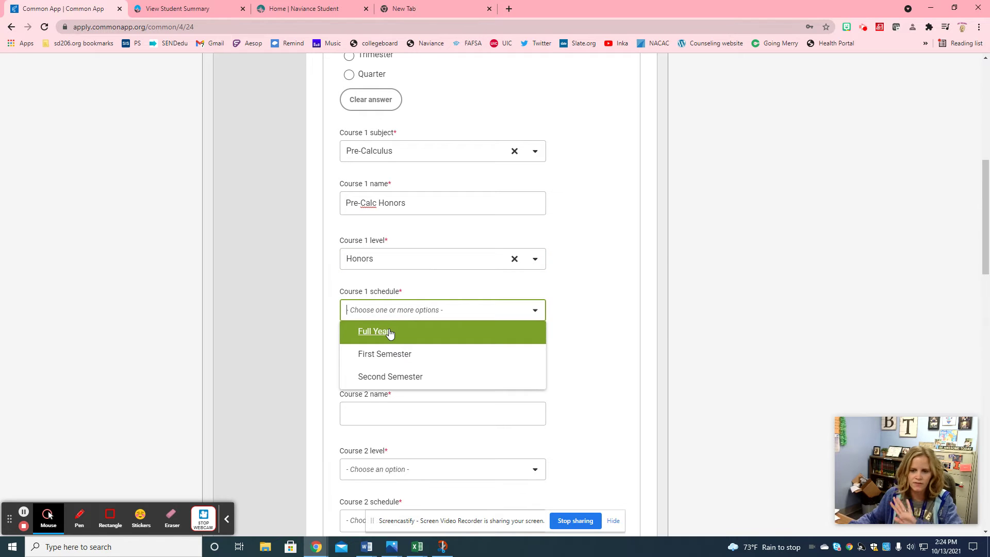
{"action": "left_click", "coordinate": [390, 333]}
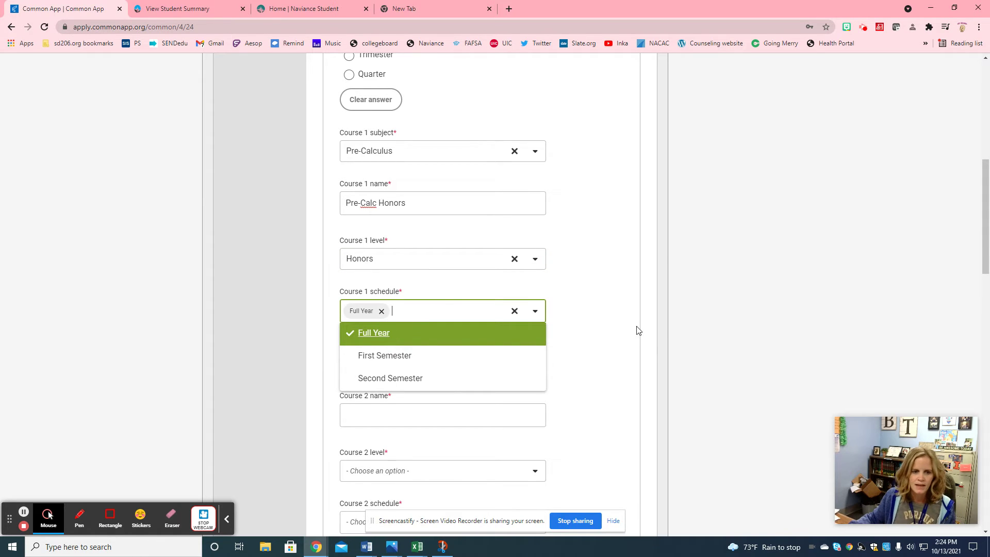
{"action": "left_click", "coordinate": [601, 339]}
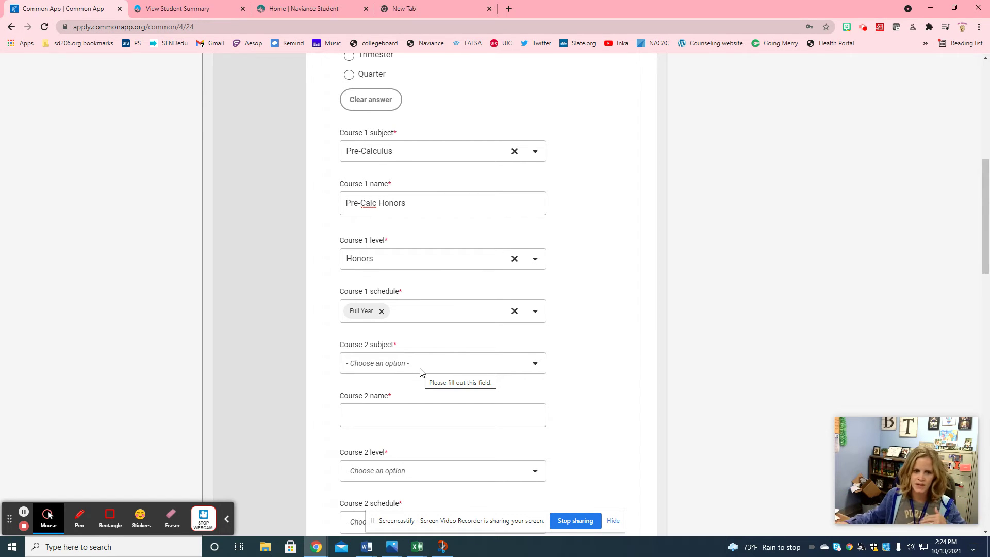
{"action": "scroll", "coordinate": [418, 274], "scroll_direction": "down", "scroll_amount": 3}
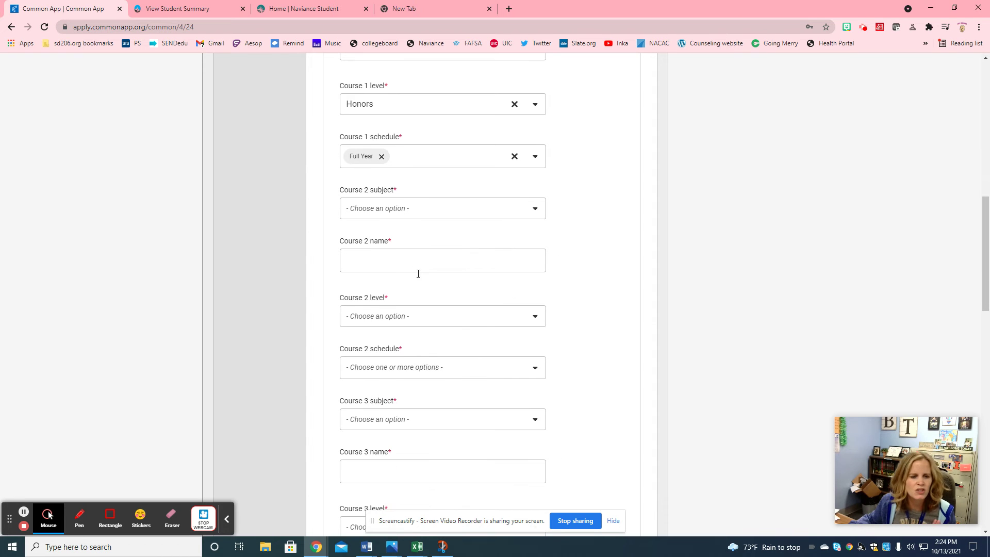
{"action": "scroll", "coordinate": [417, 277], "scroll_direction": "down", "scroll_amount": 15}
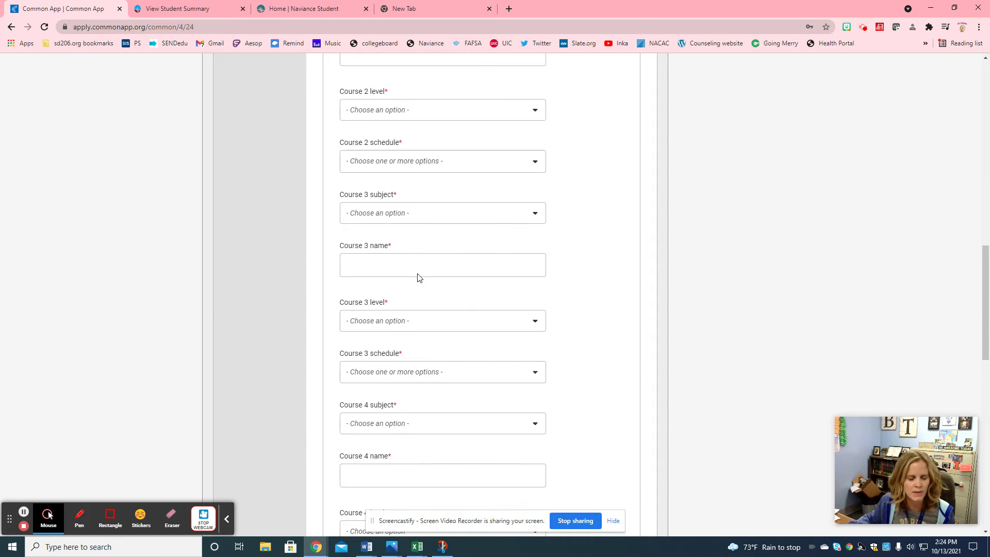
{"action": "scroll", "coordinate": [417, 277], "scroll_direction": "down", "scroll_amount": 3}
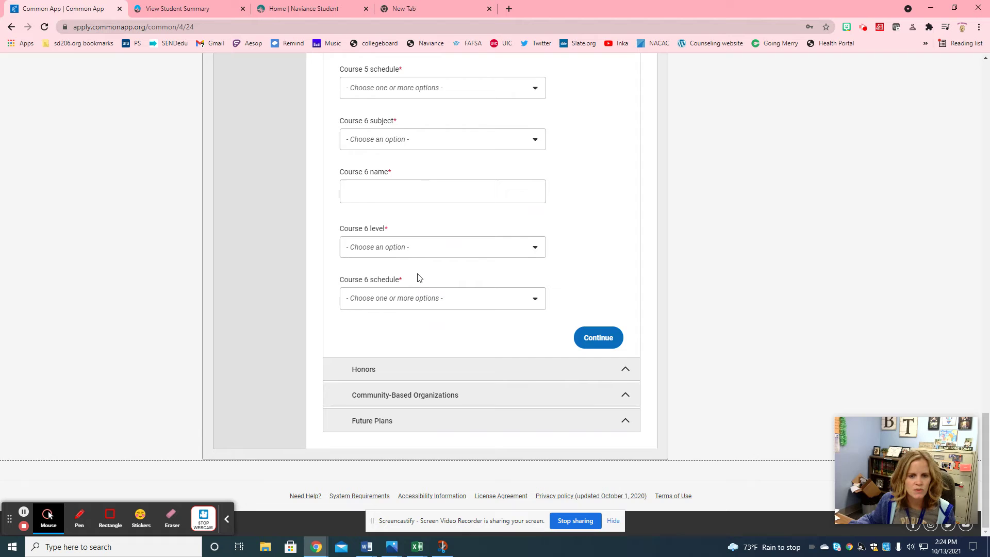
{"action": "left_click", "coordinate": [591, 338]}
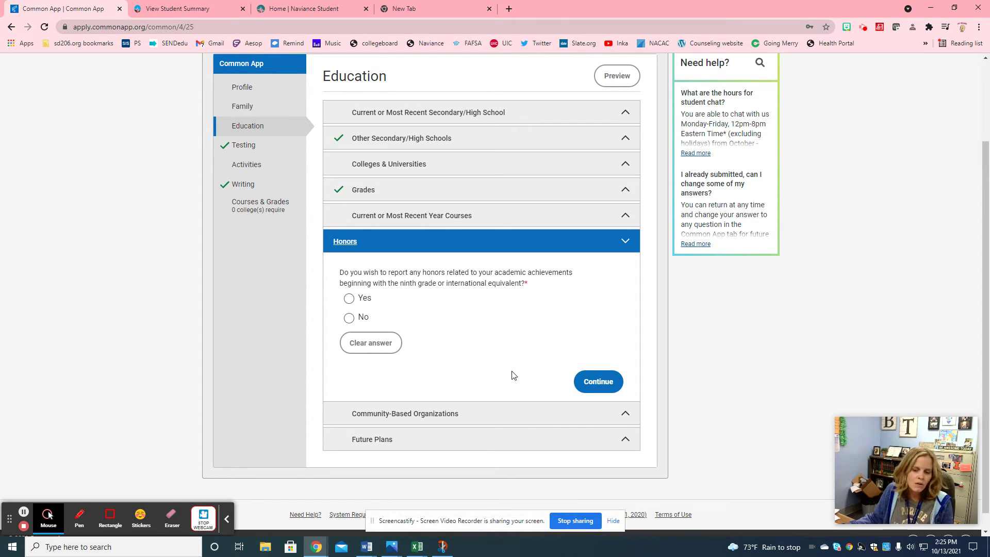
Answer Yes to reporting honors and title Honors 1 'High Honor Roll'.
{"action": "left_click", "coordinate": [349, 298]}
{"action": "left_click", "coordinate": [421, 419]}
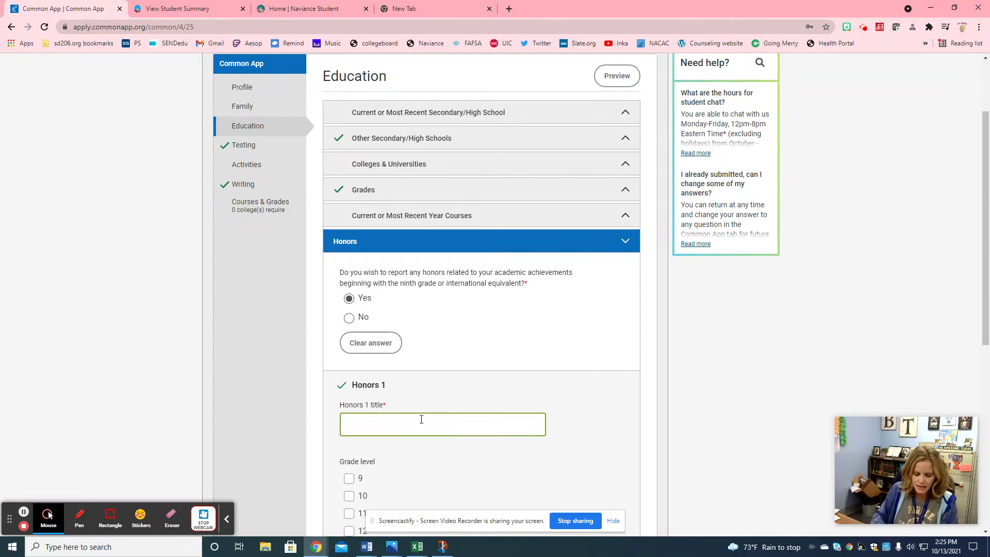
{"action": "type", "text": "High Hon"}
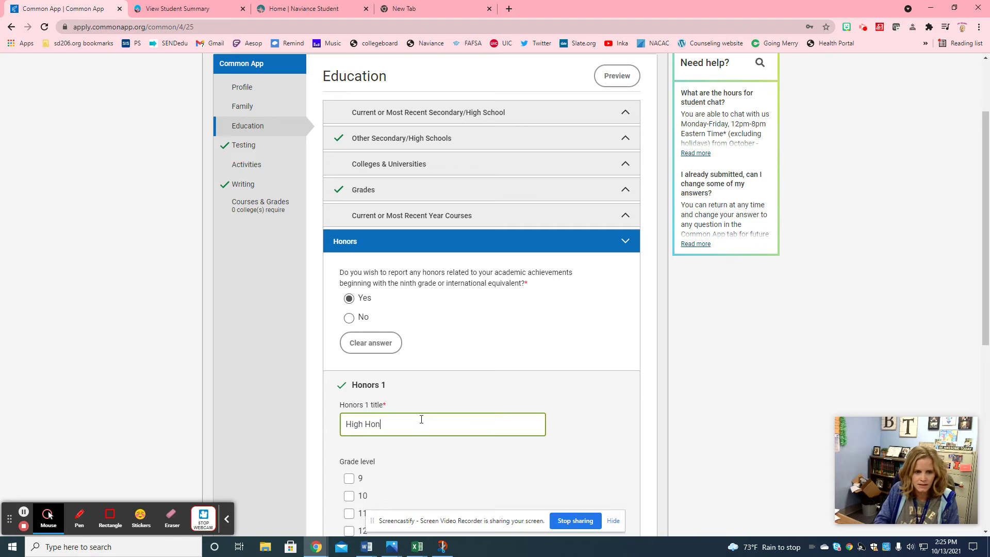
{"action": "type", "text": "or Roll"}
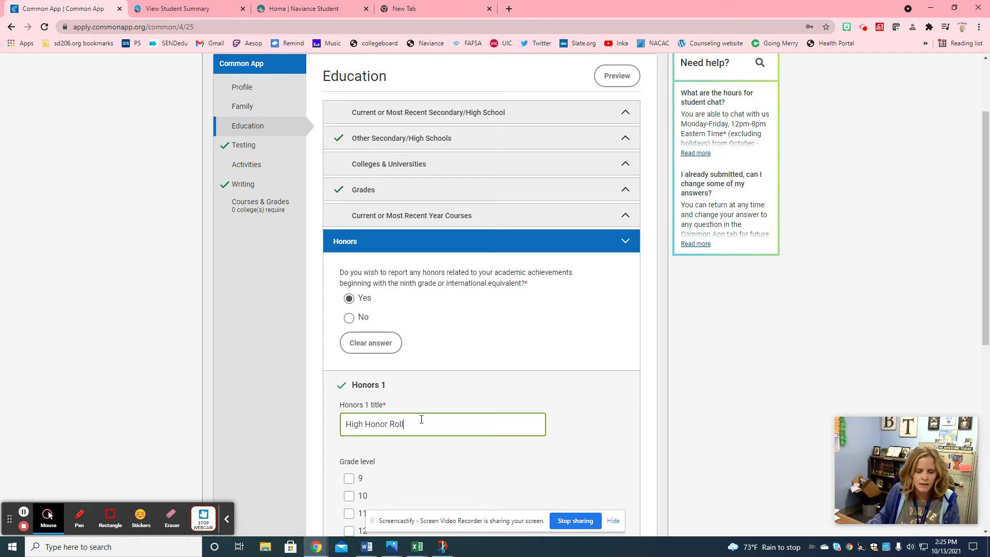
{"action": "scroll", "coordinate": [421, 419], "scroll_direction": "down", "scroll_amount": 3}
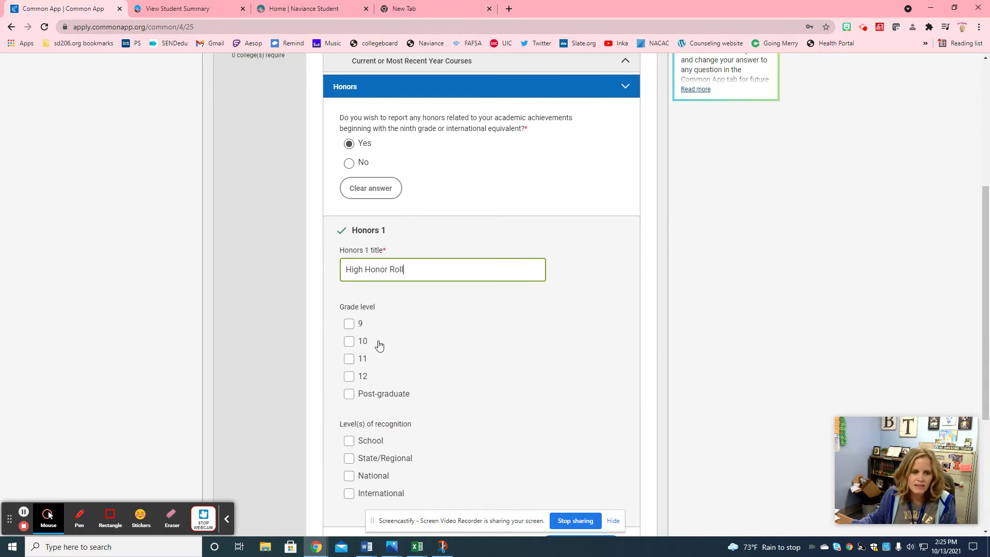
Mark the honor for grades 9, 10 and 11 at School level, then continue.
{"action": "left_click", "coordinate": [348, 325]}
{"action": "left_click", "coordinate": [347, 342]}
{"action": "left_click", "coordinate": [348, 360]}
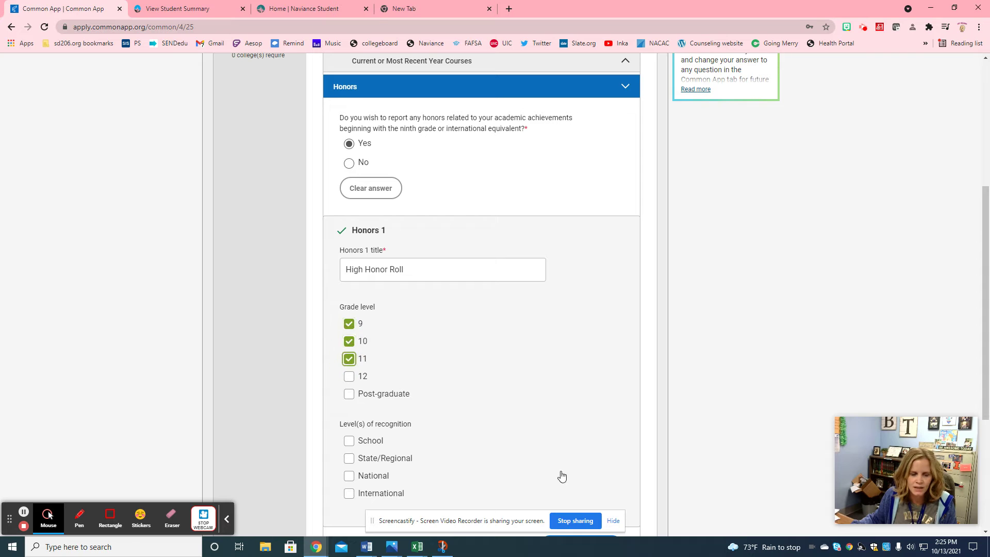
{"action": "scroll", "coordinate": [471, 449], "scroll_direction": "down", "scroll_amount": 2}
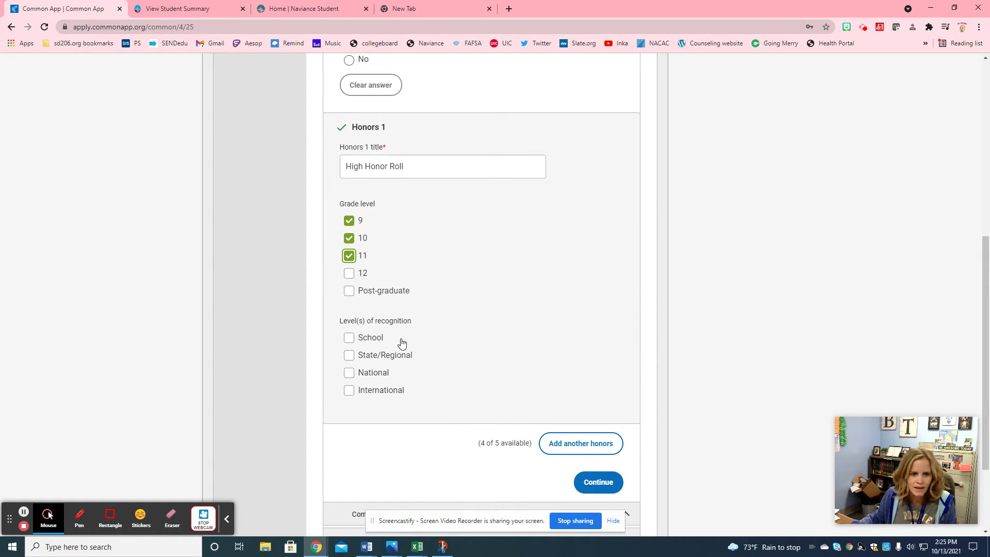
{"action": "left_click", "coordinate": [349, 338]}
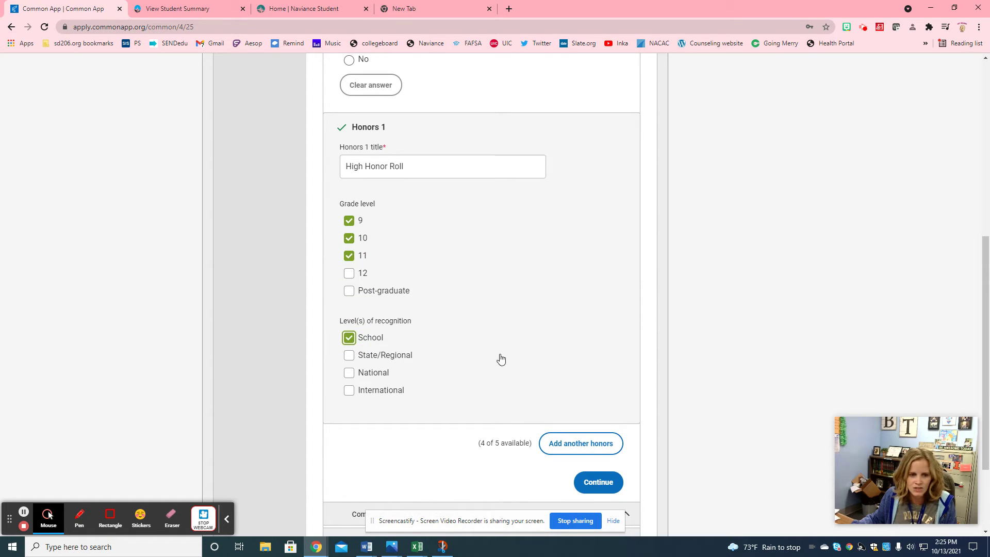
{"action": "left_click", "coordinate": [614, 485]}
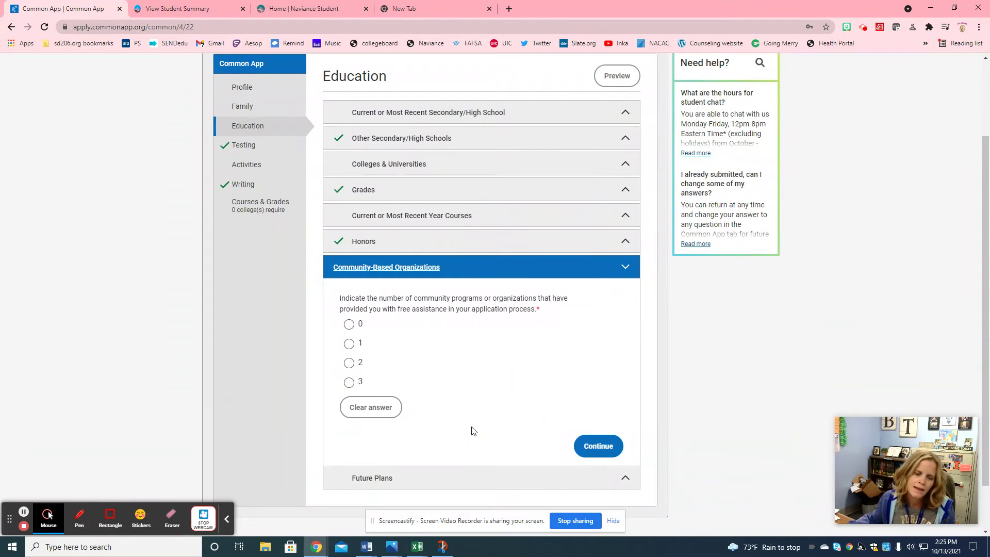
Report 0 community-based organizations and continue to Future Plans.
{"action": "left_click", "coordinate": [350, 325]}
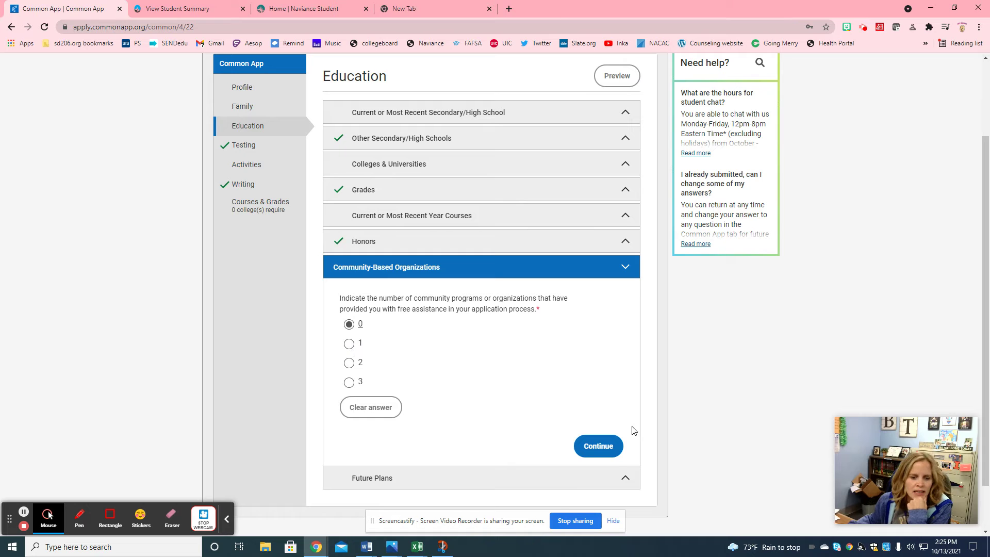
{"action": "left_click", "coordinate": [618, 448]}
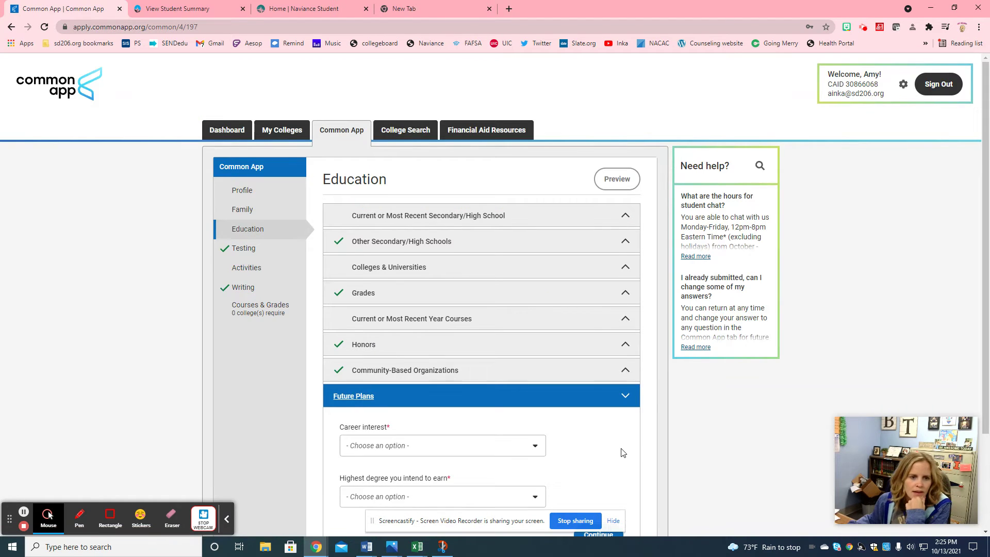
Pick School counselor for career interest and Master's (MA, MS) for highest degree, then continue.
{"action": "scroll", "coordinate": [620, 447], "scroll_direction": "down", "scroll_amount": 1}
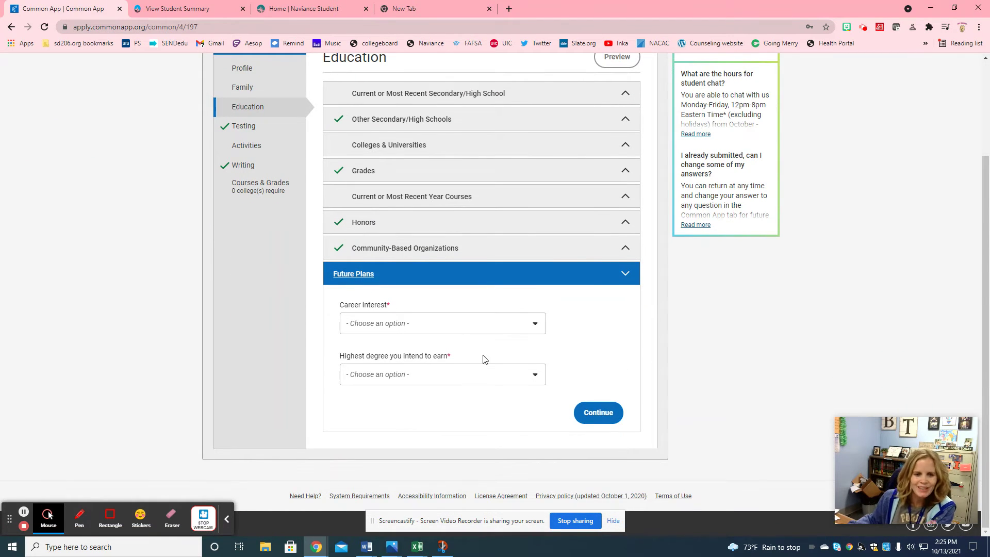
{"action": "left_click", "coordinate": [481, 323]}
{"action": "scroll", "coordinate": [431, 411], "scroll_direction": "down", "scroll_amount": 5}
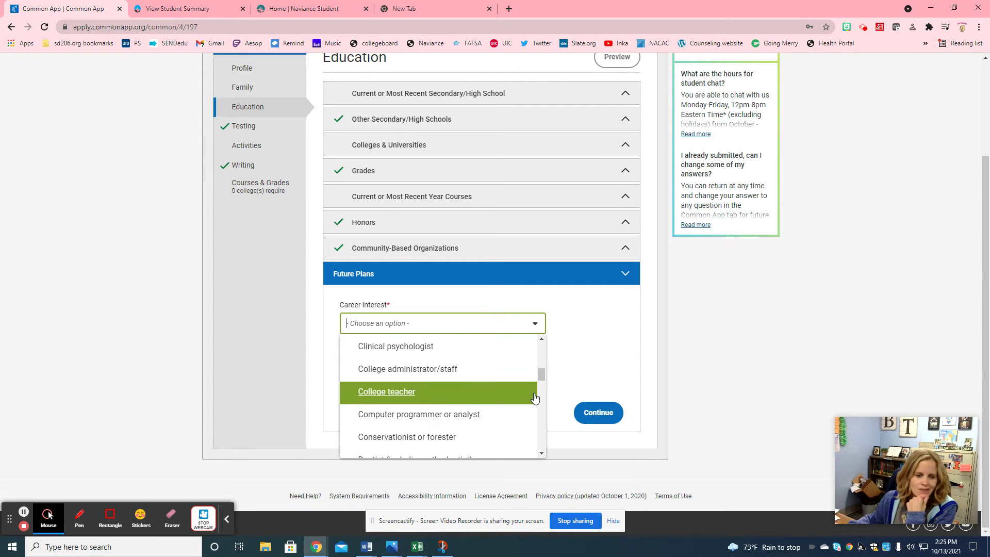
{"action": "left_click_drag", "start_coordinate": [540, 379], "coordinate": [548, 425]}
{"action": "scroll", "coordinate": [496, 416], "scroll_direction": "up", "scroll_amount": 2}
{"action": "scroll", "coordinate": [496, 415], "scroll_direction": "down", "scroll_amount": 4}
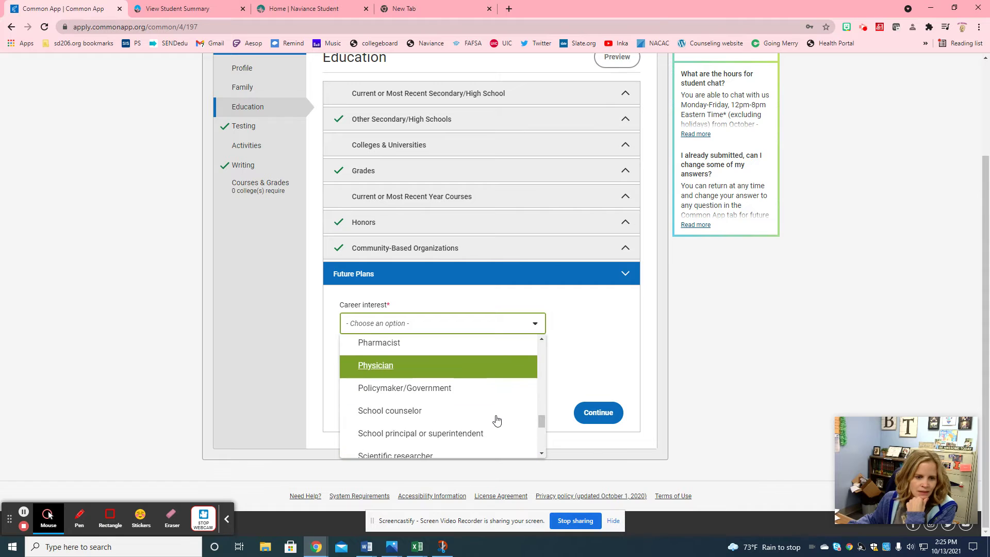
{"action": "left_click", "coordinate": [413, 359]}
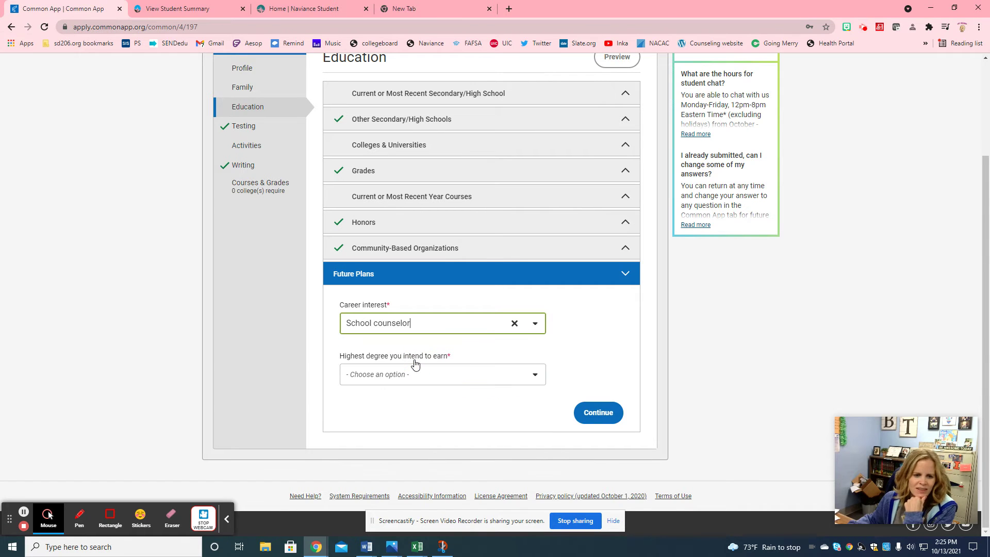
{"action": "left_click", "coordinate": [418, 381]}
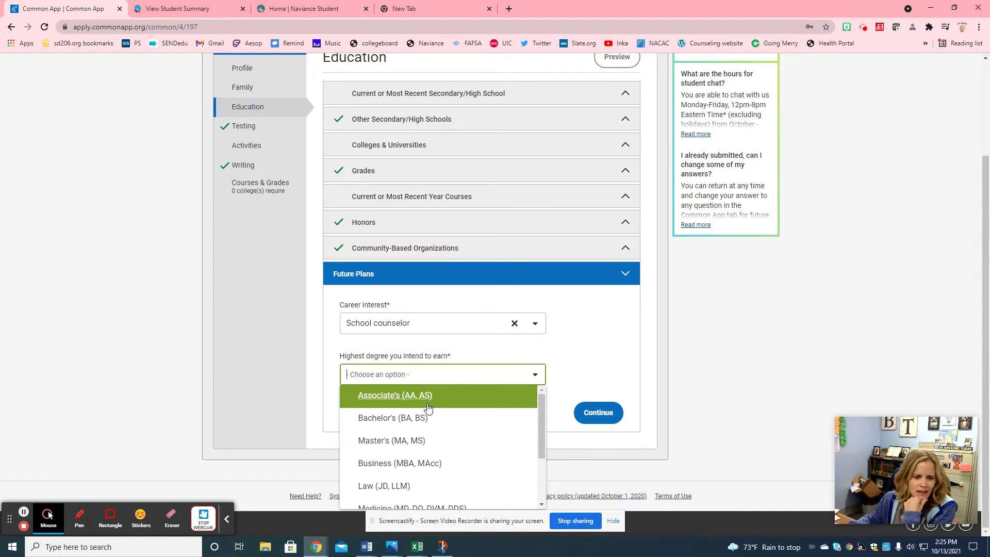
{"action": "left_click", "coordinate": [418, 441]}
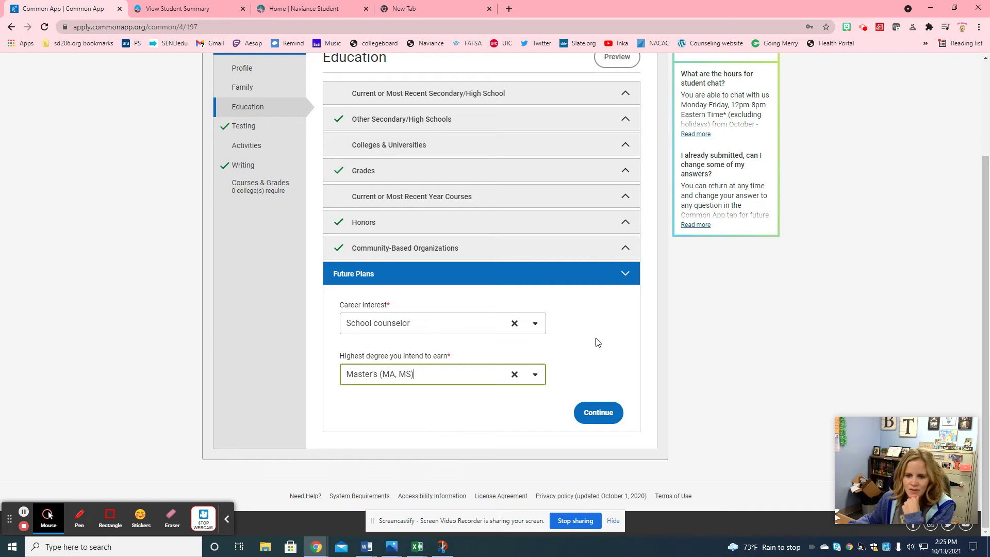
{"action": "left_click", "coordinate": [596, 412]}
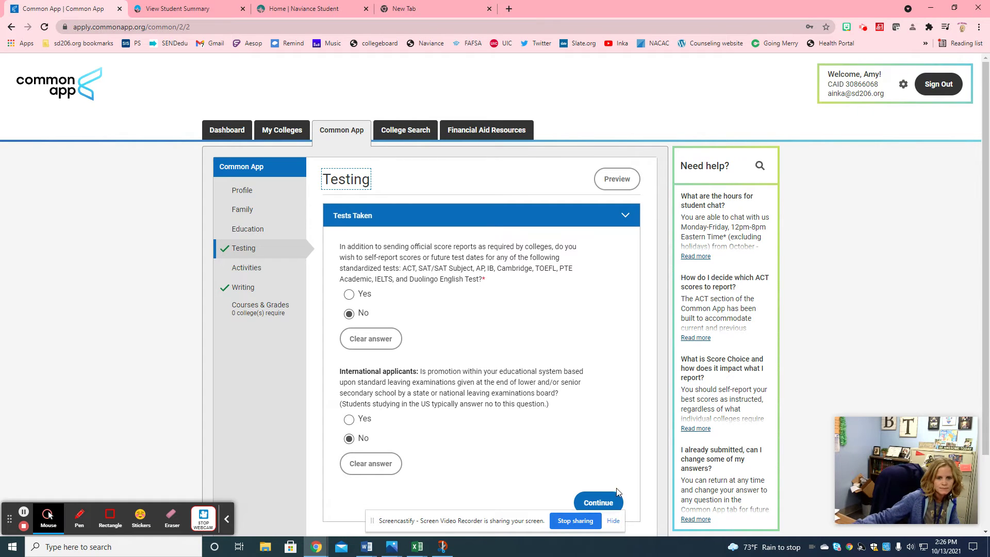
Continue from Testing, leaving both answers as No, to Activities.
{"action": "left_click", "coordinate": [614, 502]}
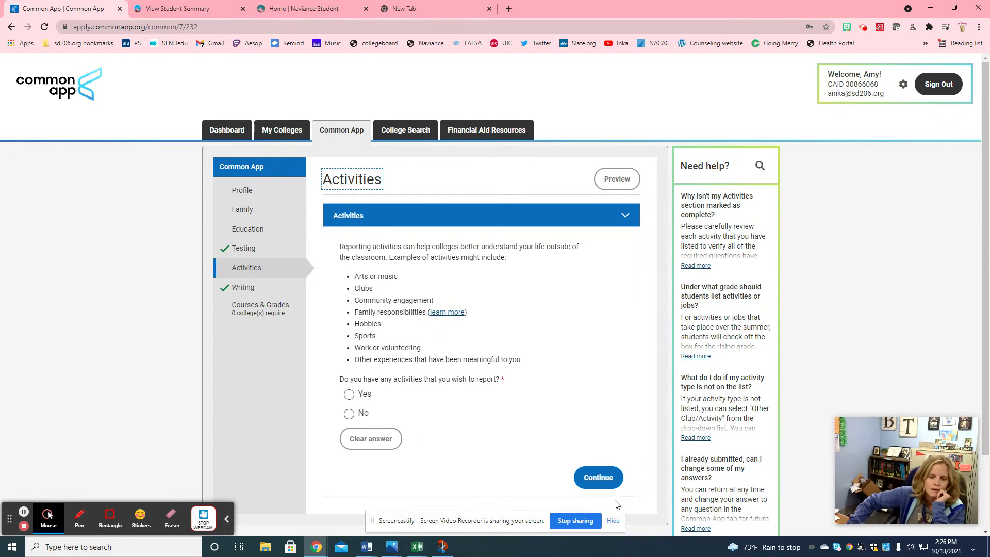
Answer Yes to activities, set Activity 1's type to Art and its position to 'Member'.
{"action": "left_click", "coordinate": [370, 398]}
{"action": "scroll", "coordinate": [371, 398], "scroll_direction": "down", "scroll_amount": 3}
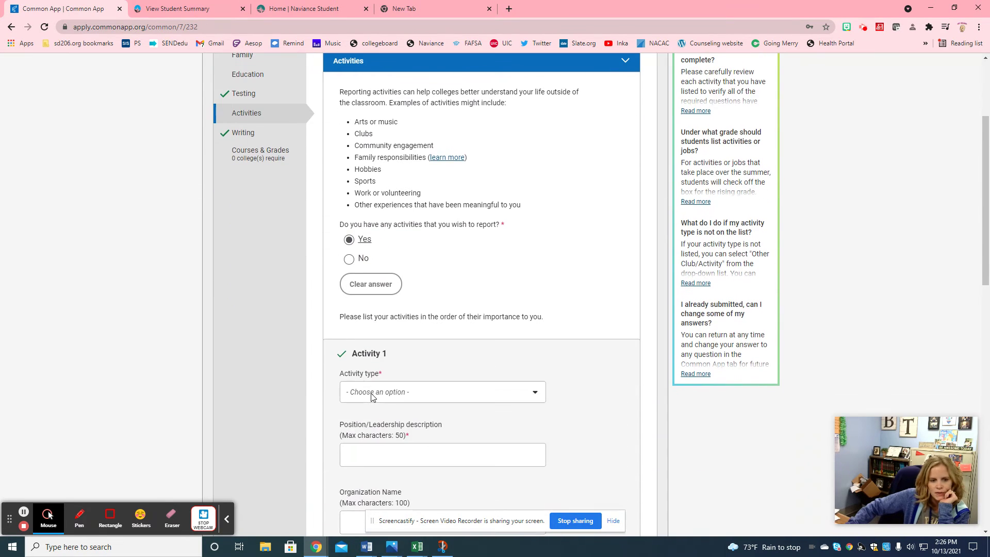
{"action": "left_click", "coordinate": [372, 393]}
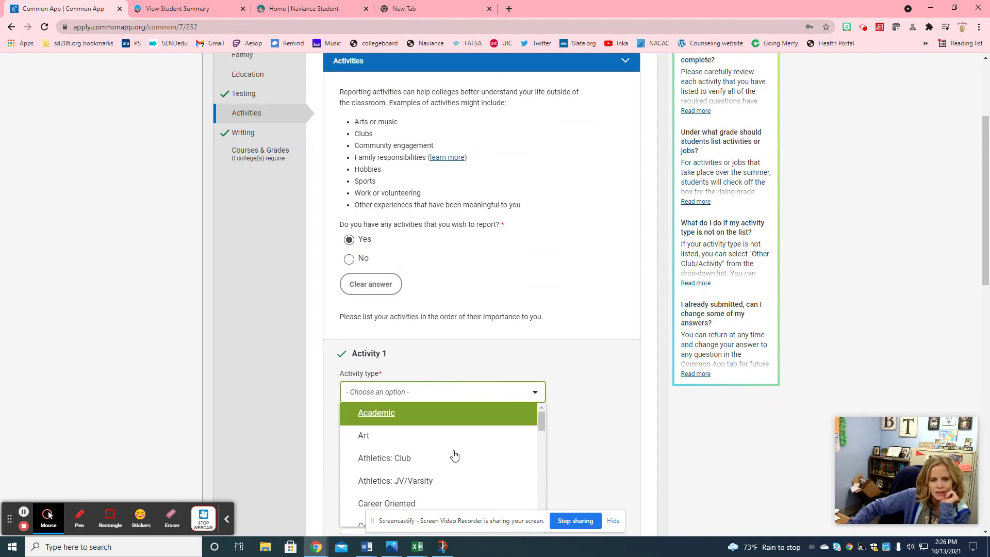
{"action": "left_click", "coordinate": [482, 435]}
{"action": "scroll", "coordinate": [483, 442], "scroll_direction": "down", "scroll_amount": 1}
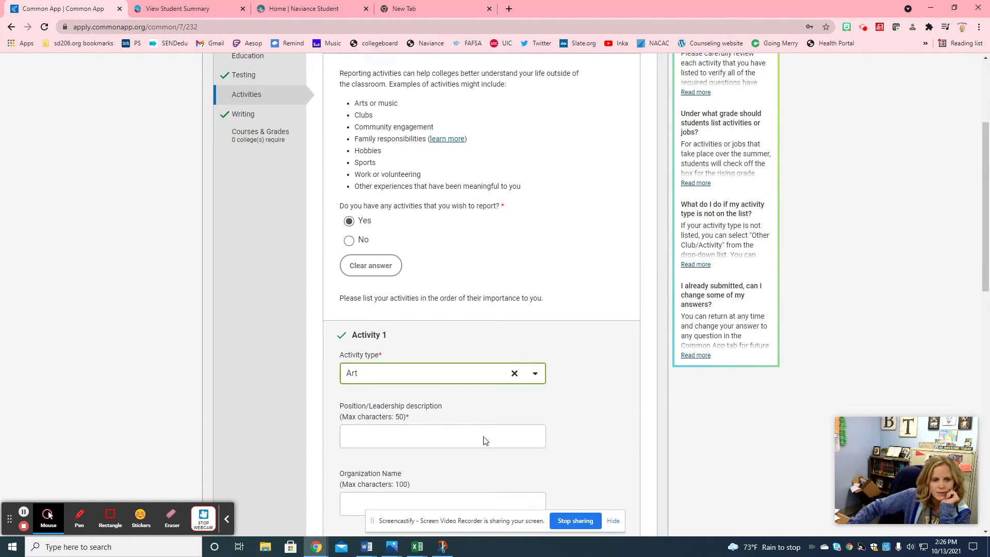
{"action": "left_click", "coordinate": [446, 404]}
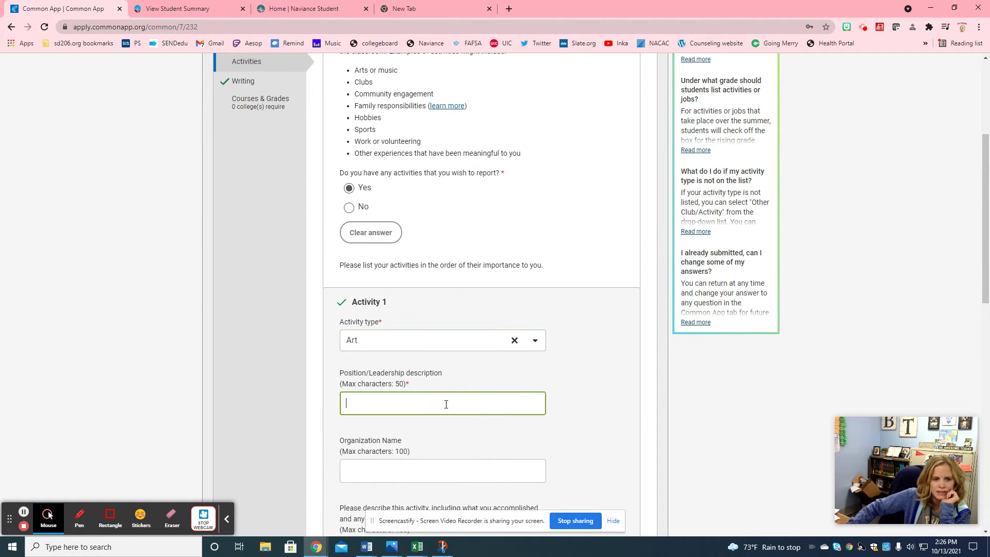
{"action": "type", "text": "Member"}
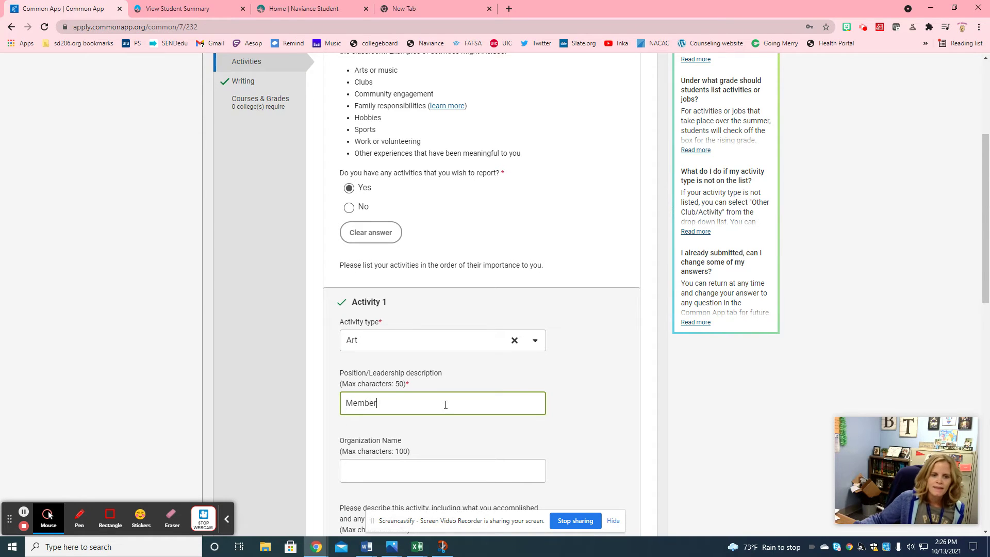
{"action": "scroll", "coordinate": [446, 404], "scroll_direction": "down", "scroll_amount": 2}
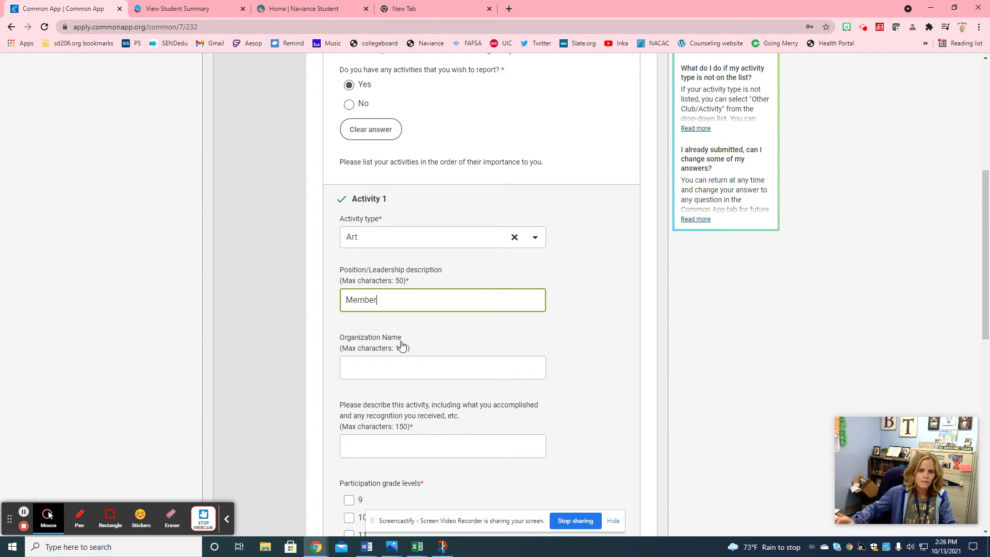
{"action": "scroll", "coordinate": [407, 420], "scroll_direction": "down", "scroll_amount": 2}
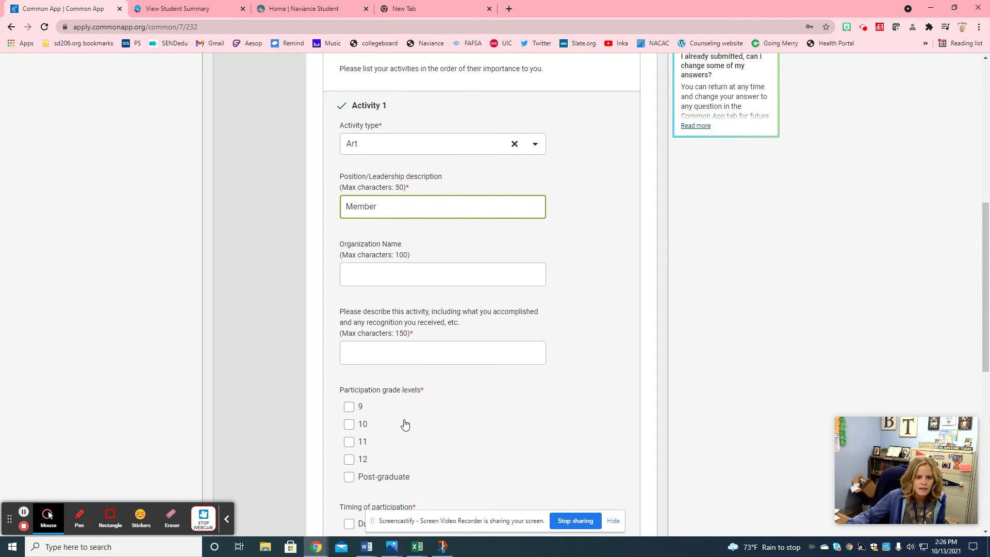
Describe Activity 1 as 'After' school club, for grades 9 and 10 during the school year.
{"action": "left_click", "coordinate": [408, 348]}
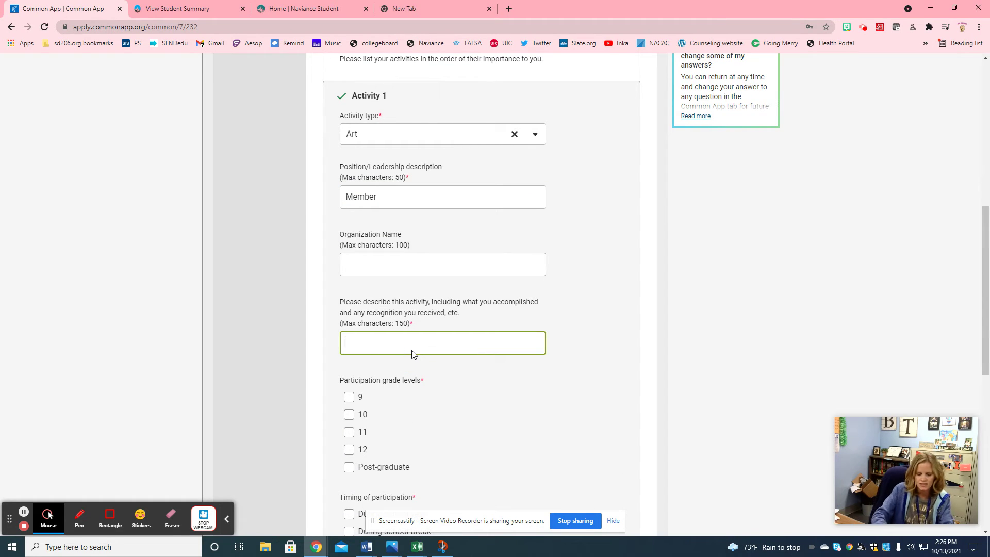
{"action": "type", "text": "After school club"}
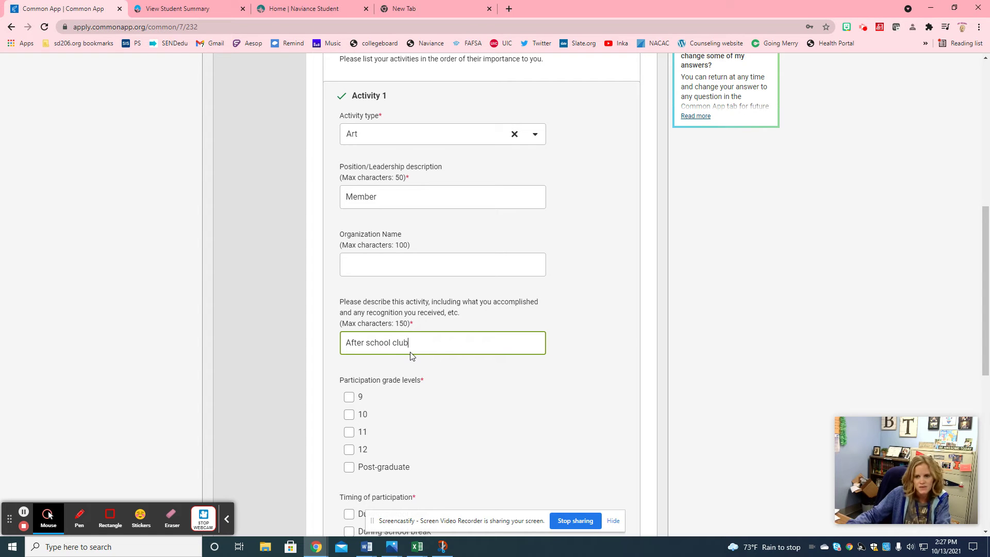
{"action": "left_click", "coordinate": [349, 398]}
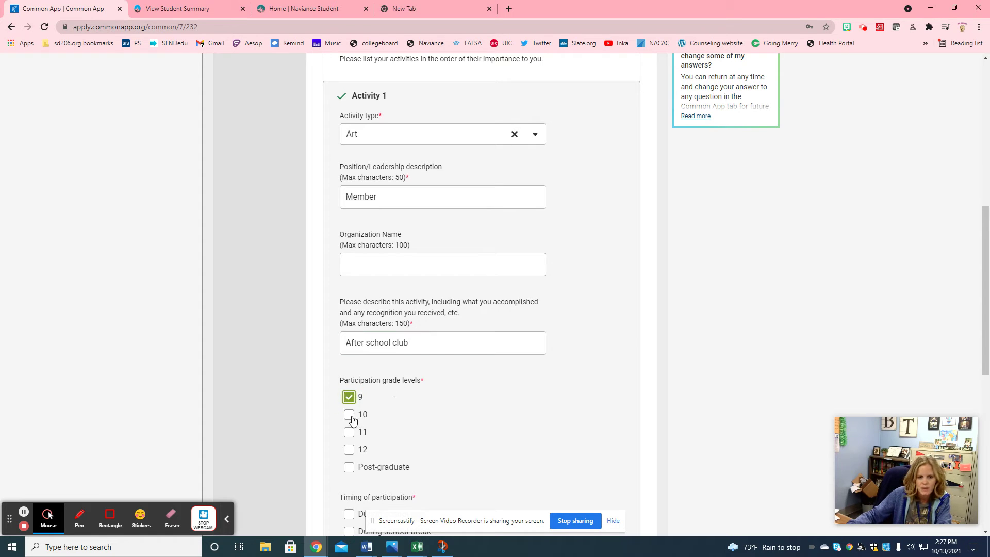
{"action": "left_click", "coordinate": [349, 415]}
{"action": "scroll", "coordinate": [379, 438], "scroll_direction": "down", "scroll_amount": 2}
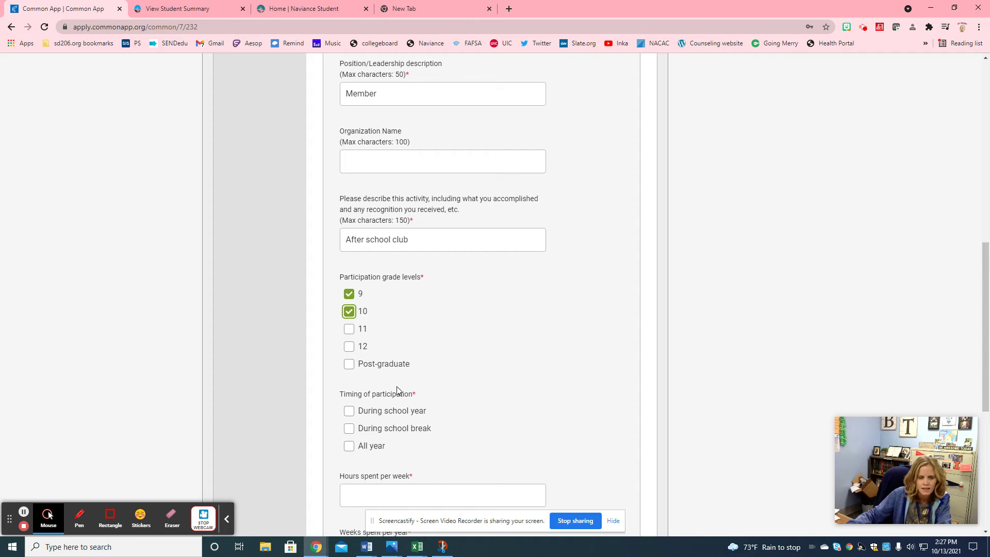
{"action": "left_click", "coordinate": [349, 411]}
Enter 1 hour per week and 40 weeks per year, answer Yes to continuing in college, and save.
{"action": "scroll", "coordinate": [366, 410], "scroll_direction": "down", "scroll_amount": 2}
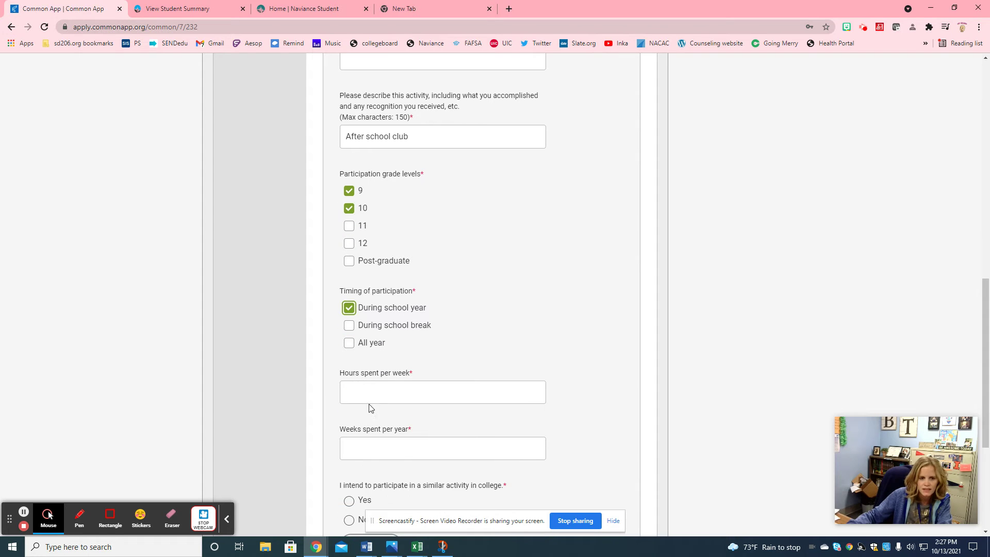
{"action": "left_click", "coordinate": [372, 402]}
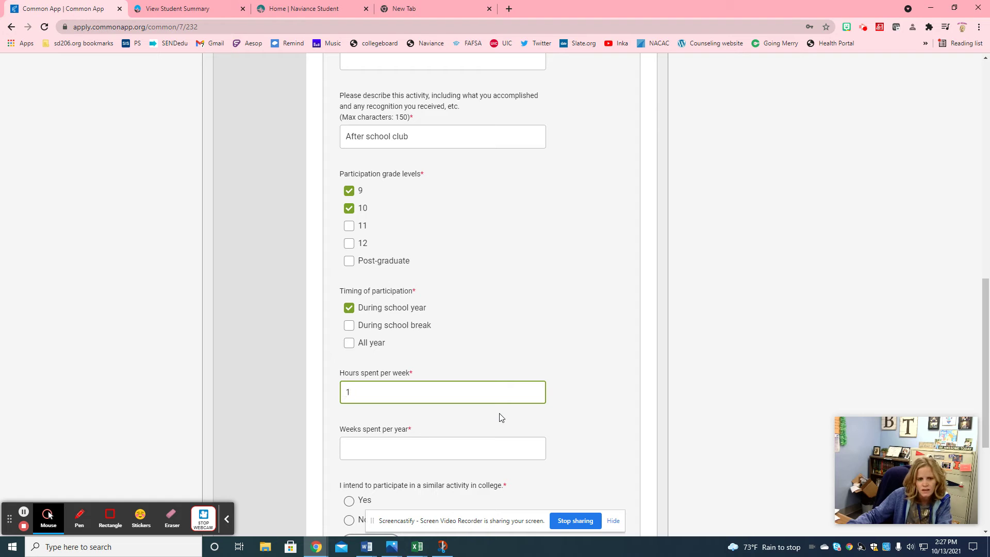
{"action": "left_click", "coordinate": [414, 447]}
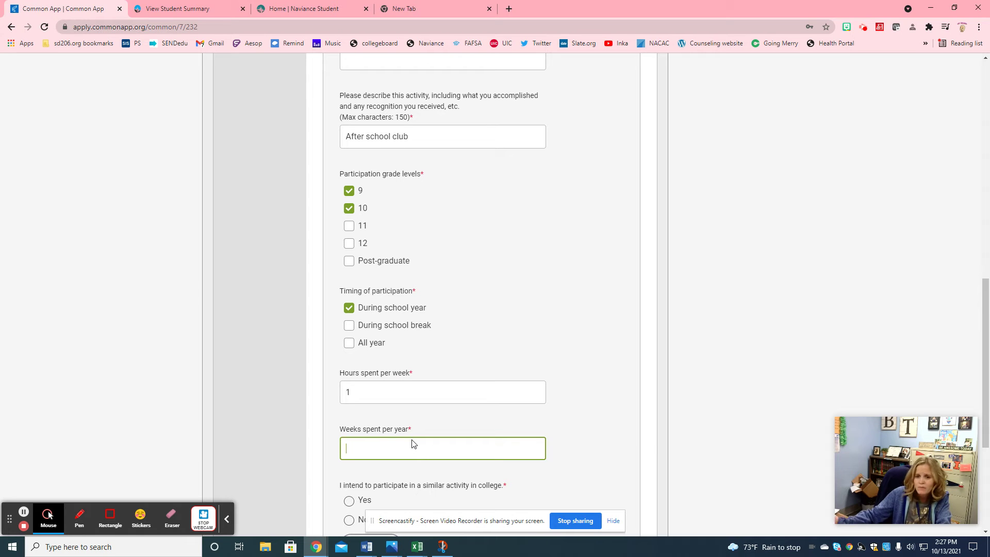
{"action": "type", "text": "40"}
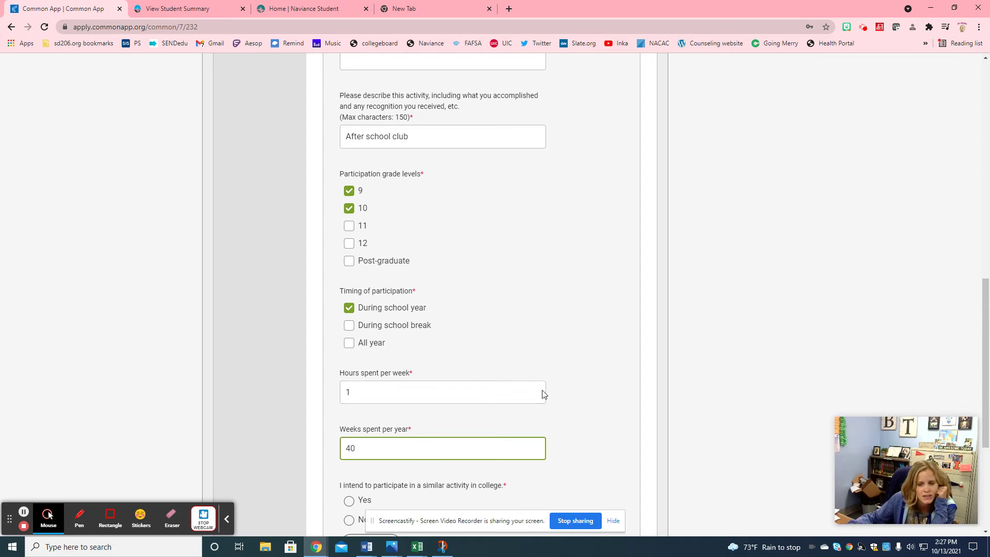
{"action": "scroll", "coordinate": [556, 406], "scroll_direction": "down", "scroll_amount": 2}
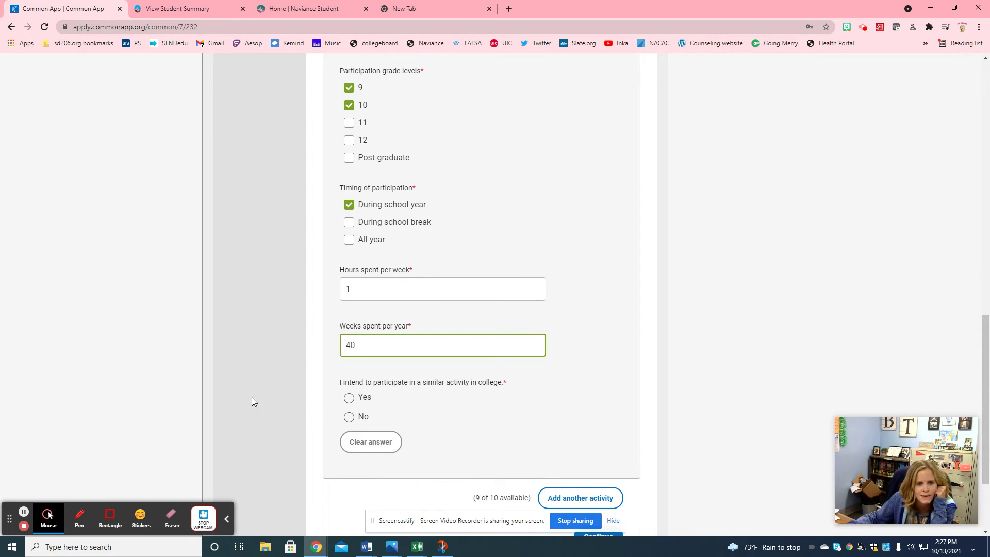
{"action": "left_click", "coordinate": [351, 402]}
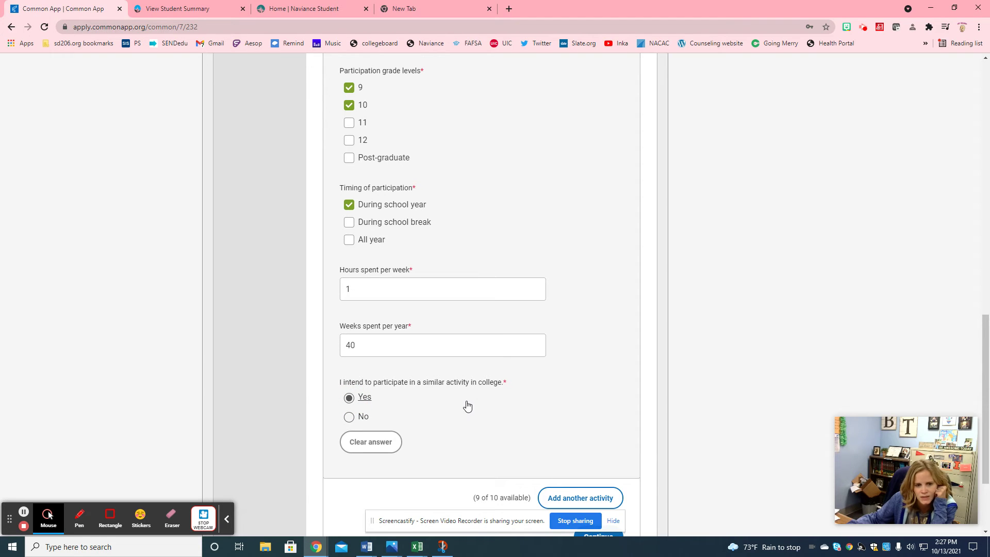
{"action": "scroll", "coordinate": [467, 406], "scroll_direction": "down", "scroll_amount": 1}
{"action": "scroll", "coordinate": [467, 407], "scroll_direction": "down", "scroll_amount": 2}
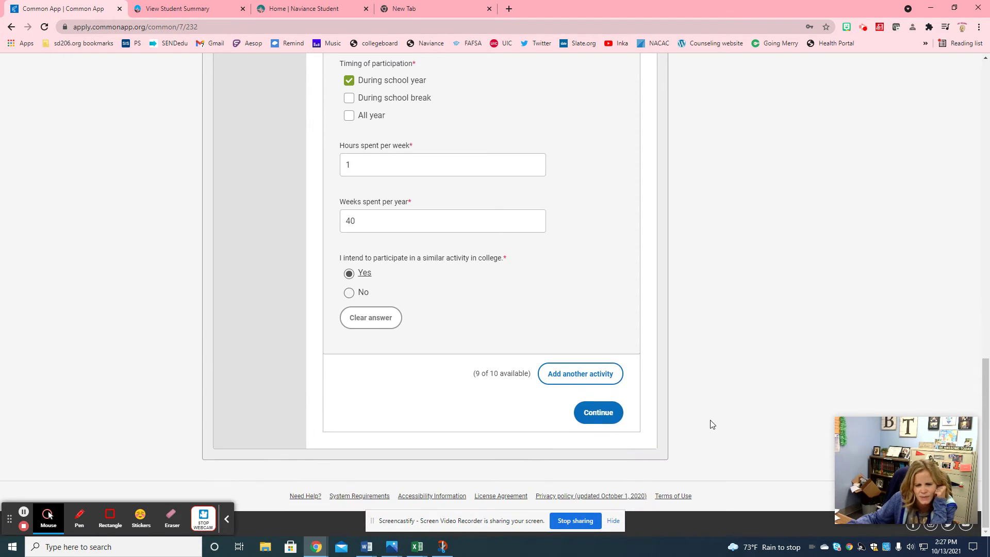
{"action": "left_click", "coordinate": [619, 416]}
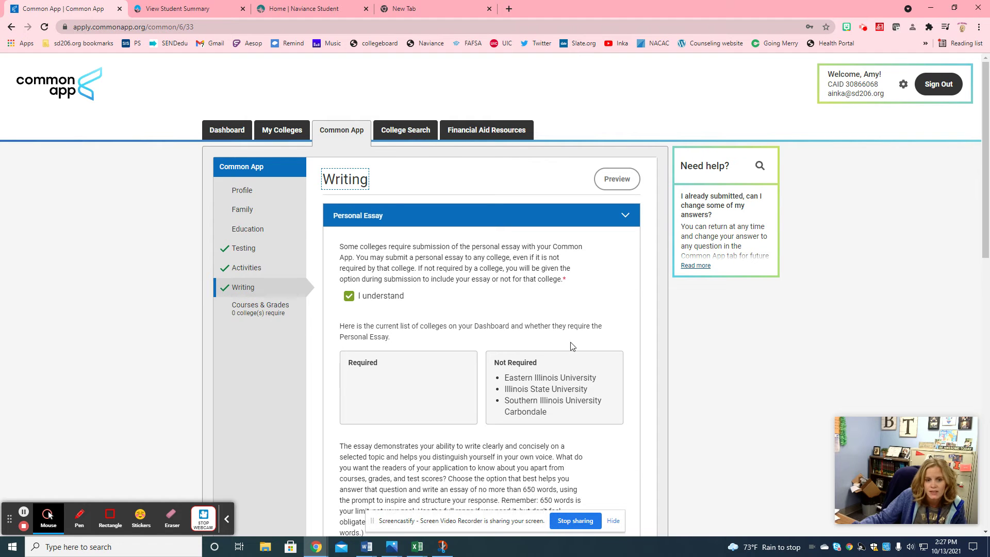
Continue past the Personal Essay and Additional Information sections to Courses & Grades.
{"action": "scroll", "coordinate": [518, 435], "scroll_direction": "down", "scroll_amount": 9}
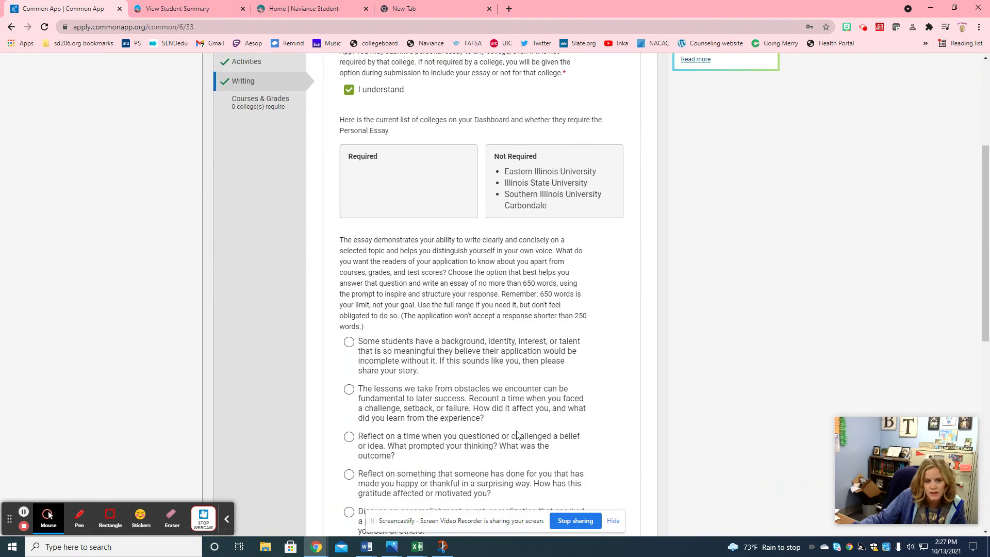
{"action": "scroll", "coordinate": [518, 435], "scroll_direction": "down", "scroll_amount": 4}
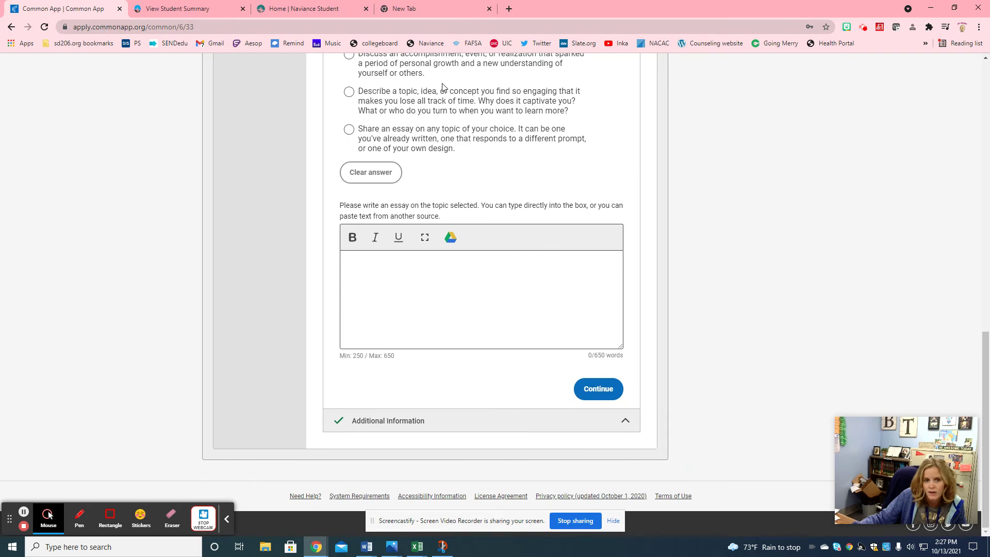
{"action": "left_click", "coordinate": [579, 390]}
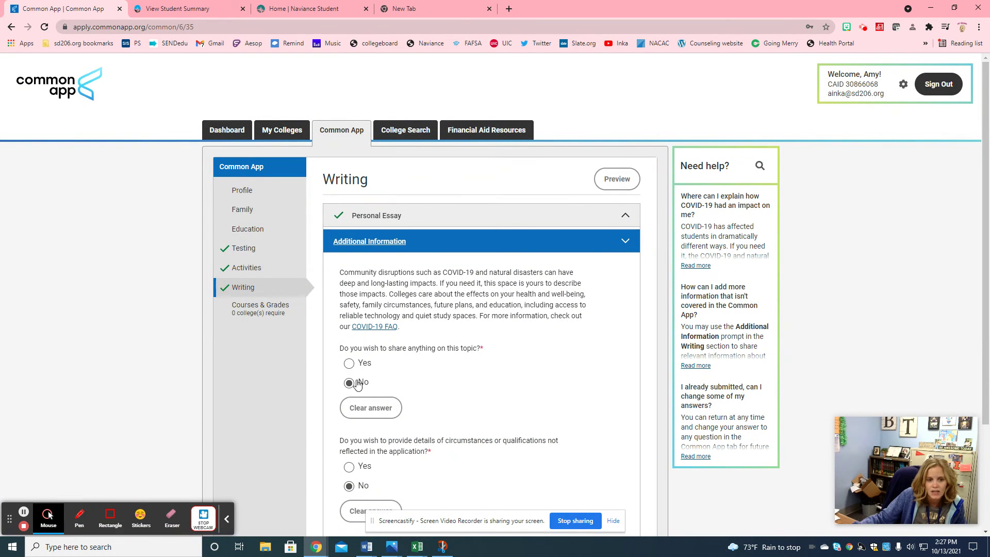
{"action": "scroll", "coordinate": [530, 440], "scroll_direction": "down", "scroll_amount": 2}
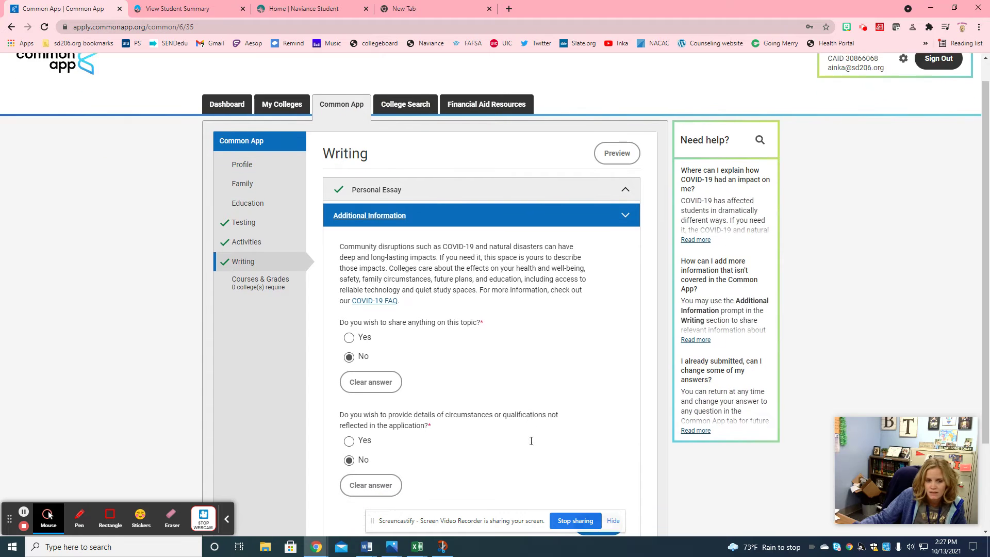
{"action": "left_click", "coordinate": [586, 446]}
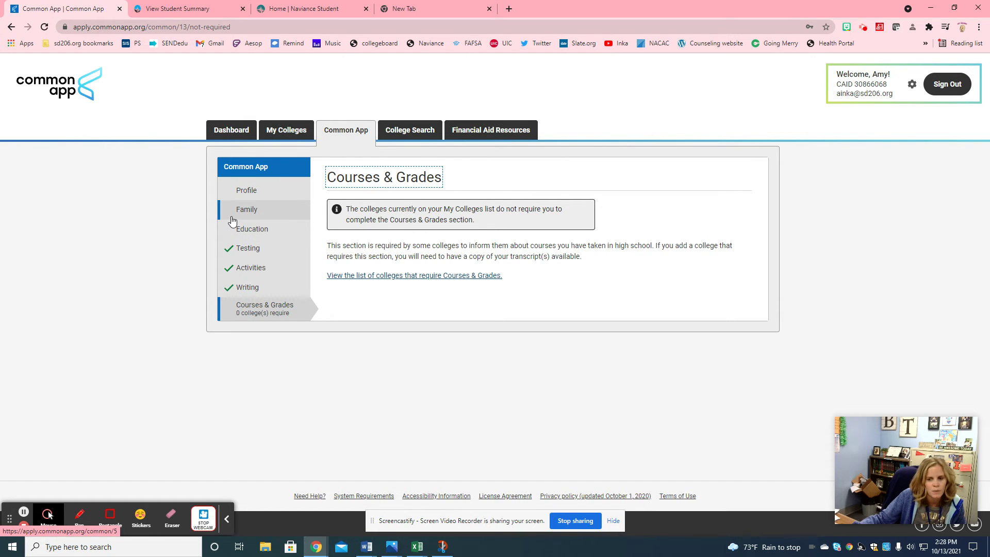
Open Eastern Illinois University's Recommenders and FERPA page from the My Colleges list.
{"action": "left_click", "coordinate": [299, 135]}
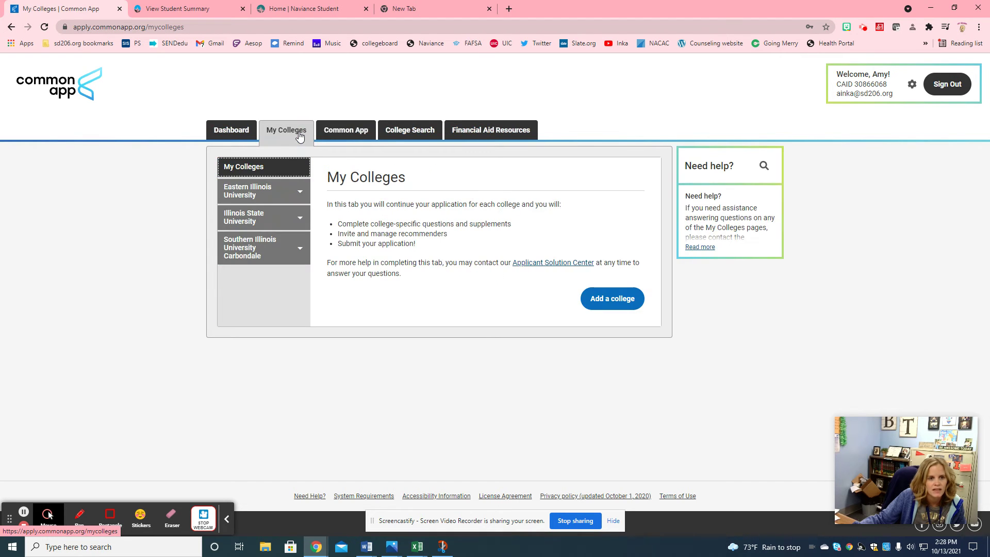
{"action": "left_click", "coordinate": [302, 195]}
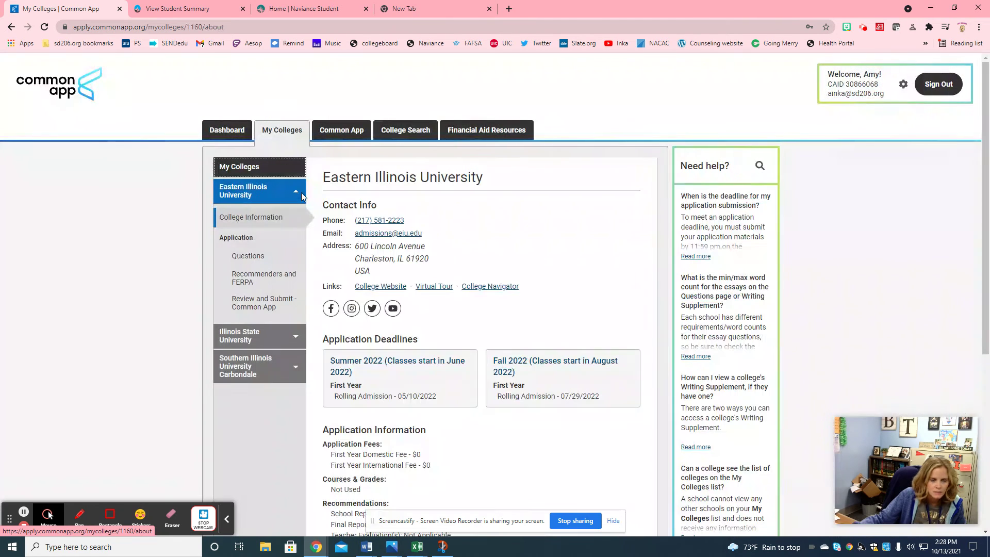
{"action": "left_click", "coordinate": [248, 277]}
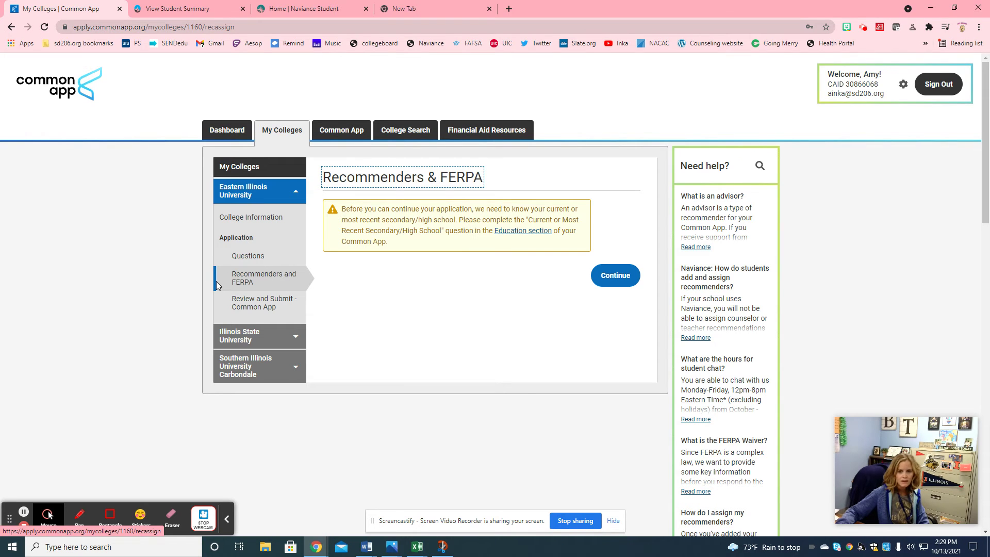
Answer Eastern Illinois's General questions with a Fall 2022 start term and Rolling Admission.
{"action": "left_click", "coordinate": [234, 259]}
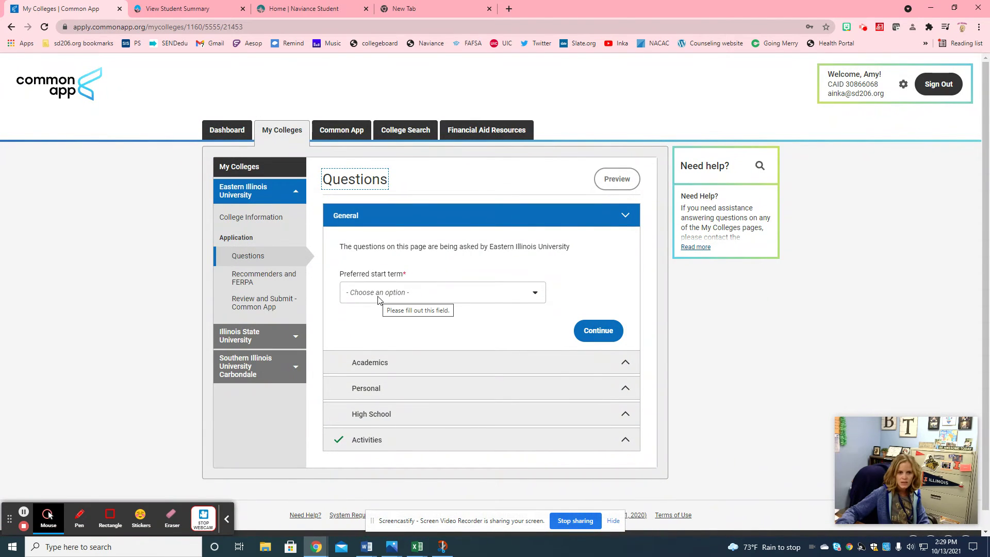
{"action": "left_click", "coordinate": [378, 297]}
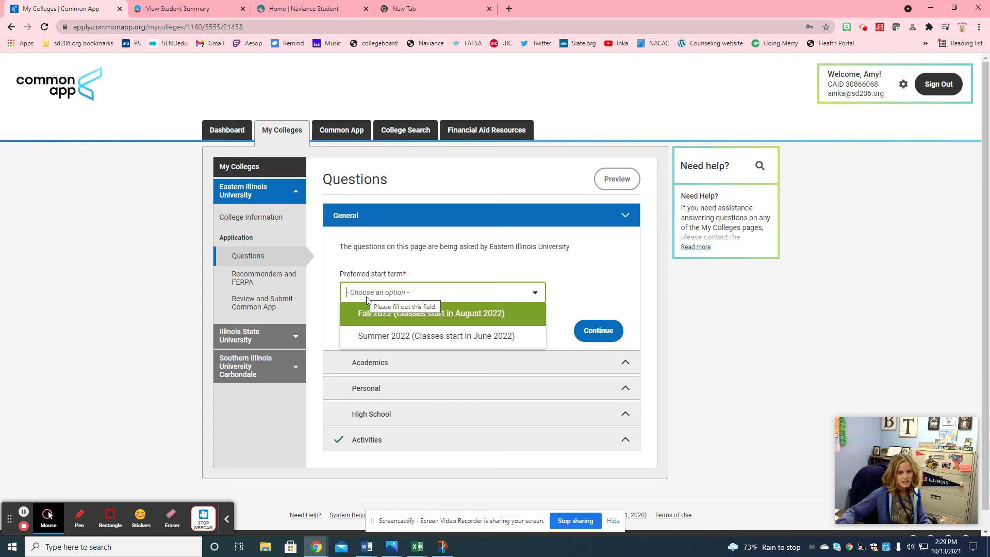
{"action": "left_click", "coordinate": [369, 314]}
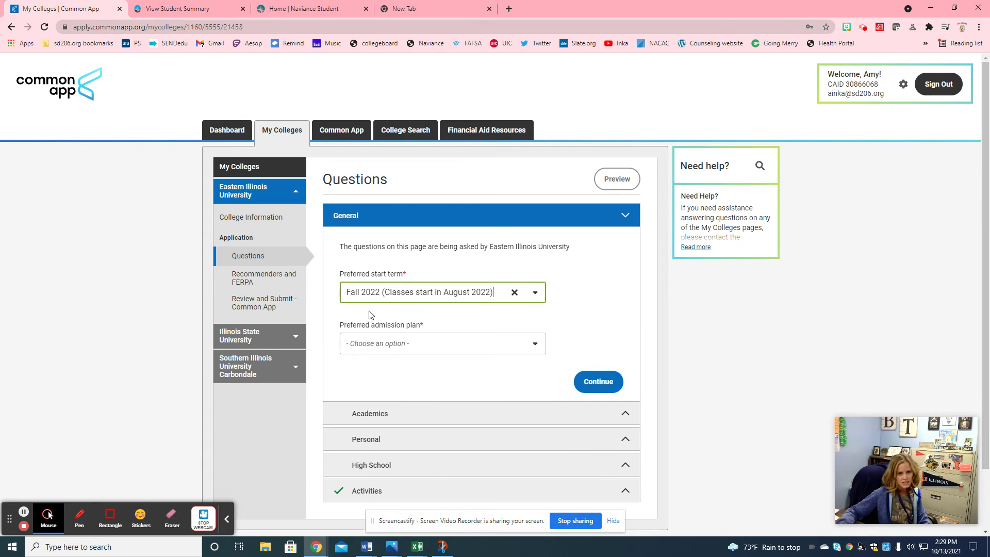
{"action": "left_click", "coordinate": [390, 350]}
{"action": "left_click", "coordinate": [391, 365]}
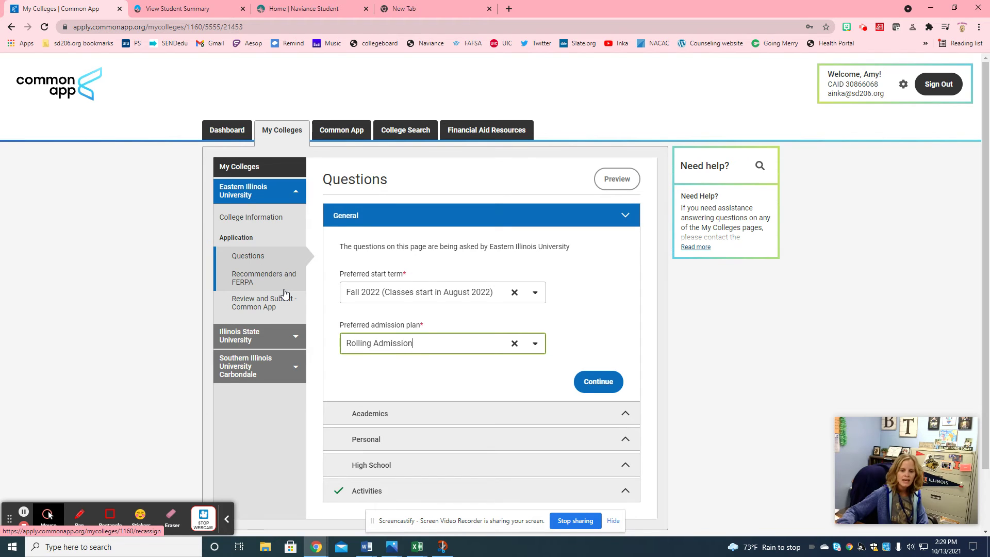
{"action": "scroll", "coordinate": [397, 349], "scroll_direction": "down", "scroll_amount": 2}
{"action": "left_click", "coordinate": [398, 347]}
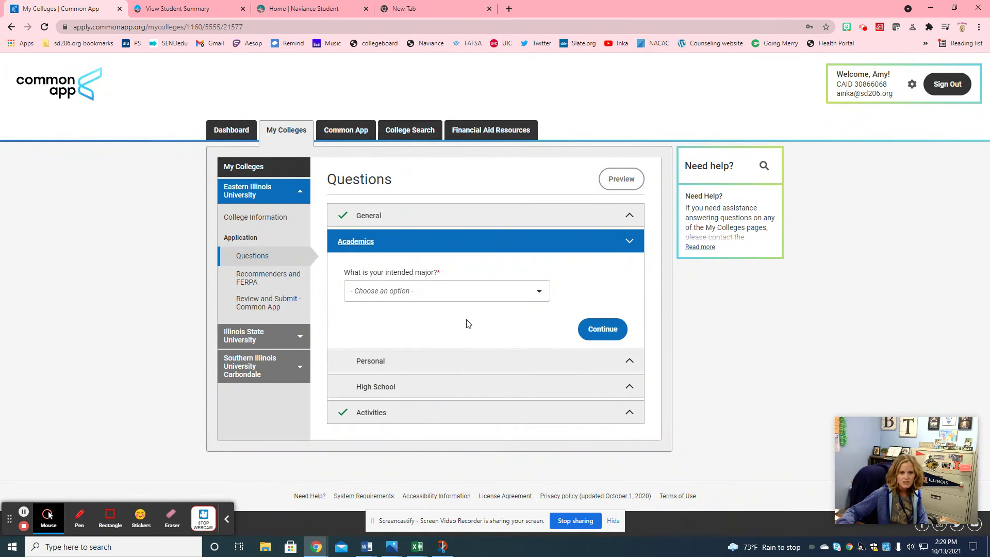
Choose Psychology as the intended major and save the Academics answer.
{"action": "left_click", "coordinate": [496, 291]}
{"action": "scroll", "coordinate": [489, 341], "scroll_direction": "down", "scroll_amount": 2}
{"action": "scroll", "coordinate": [488, 341], "scroll_direction": "down", "scroll_amount": 20}
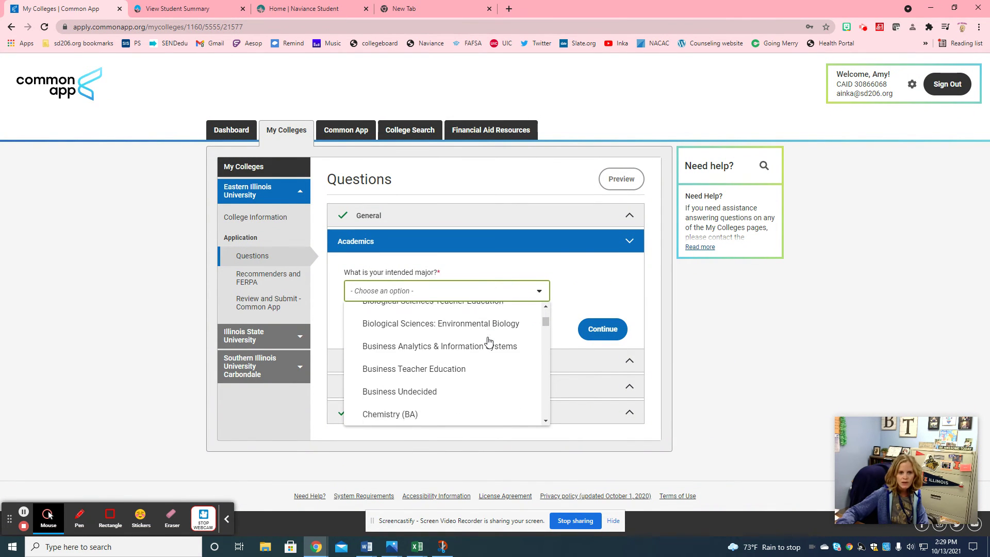
{"action": "scroll", "coordinate": [475, 335], "scroll_direction": "down", "scroll_amount": 10}
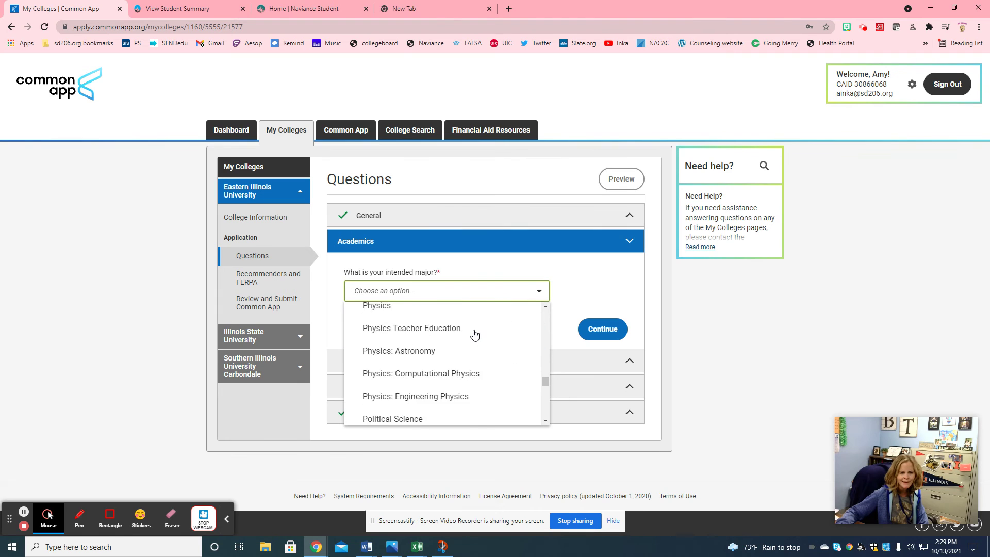
{"action": "scroll", "coordinate": [474, 335], "scroll_direction": "up", "scroll_amount": 2}
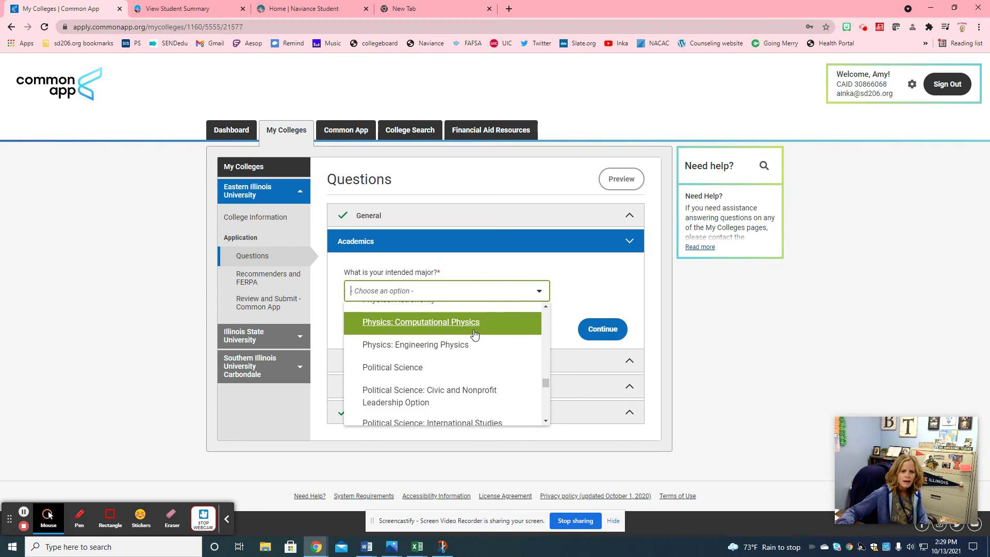
{"action": "scroll", "coordinate": [474, 334], "scroll_direction": "up", "scroll_amount": 3}
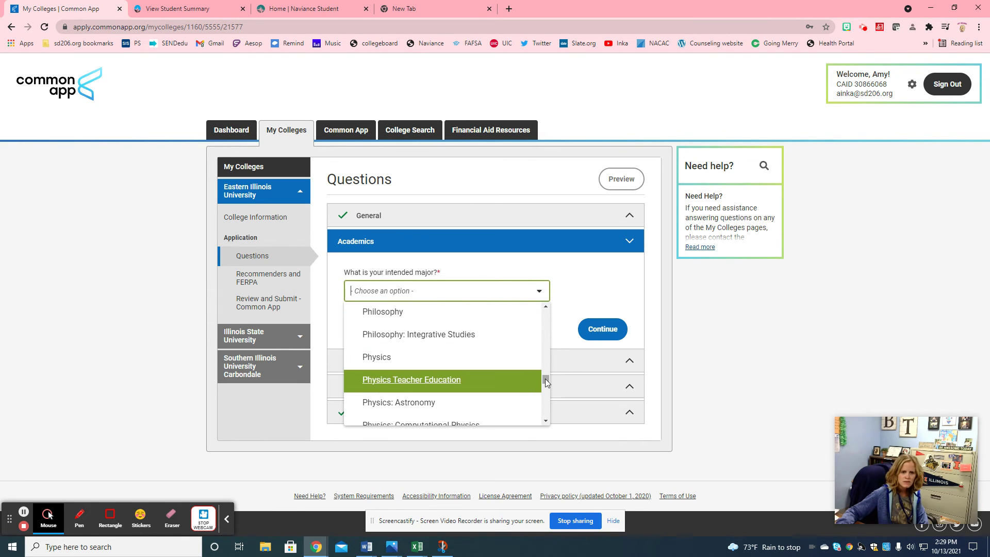
{"action": "left_click_drag", "start_coordinate": [546, 378], "coordinate": [552, 389]}
{"action": "scroll", "coordinate": [500, 389], "scroll_direction": "down", "scroll_amount": 8}
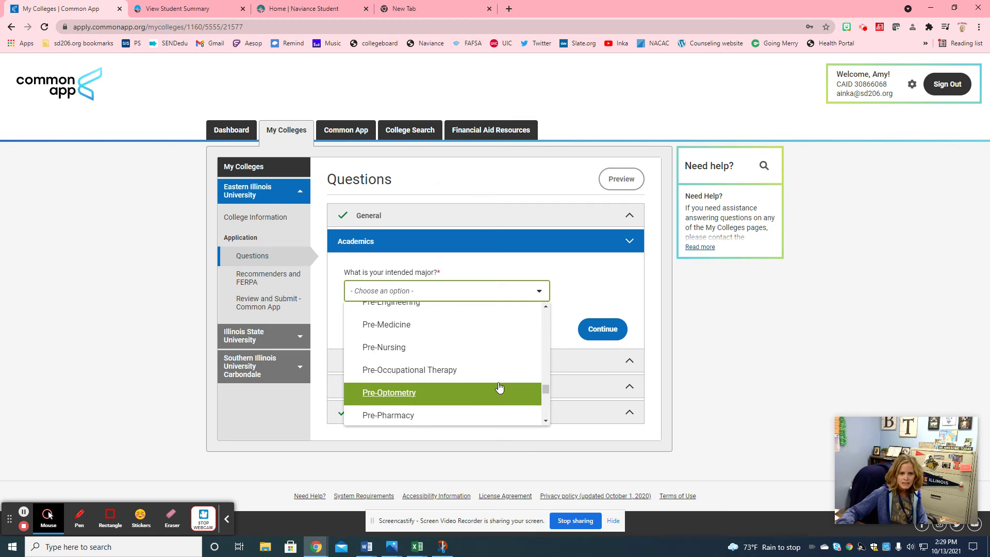
{"action": "scroll", "coordinate": [499, 388], "scroll_direction": "down", "scroll_amount": 3}
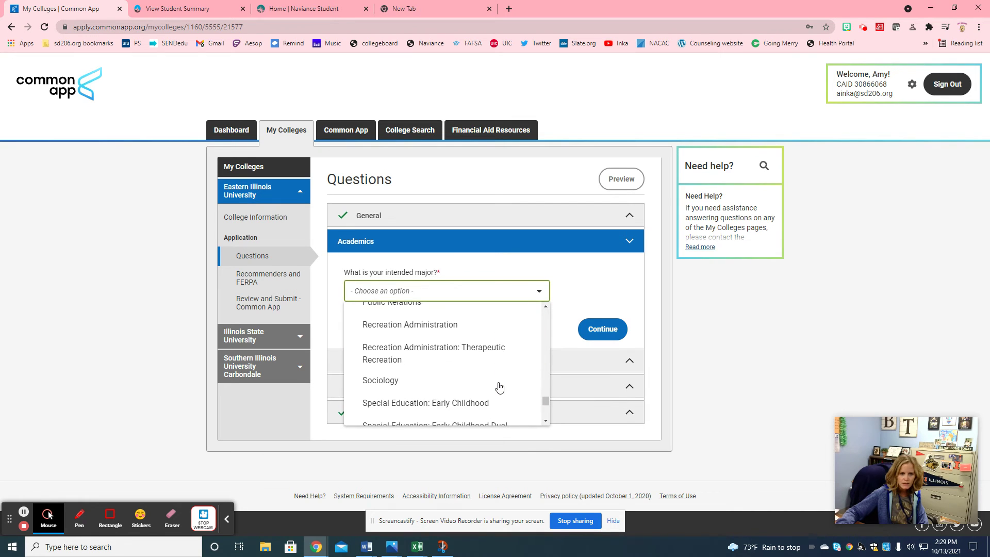
{"action": "scroll", "coordinate": [500, 387], "scroll_direction": "up", "scroll_amount": 1}
{"action": "scroll", "coordinate": [499, 387], "scroll_direction": "up", "scroll_amount": 3}
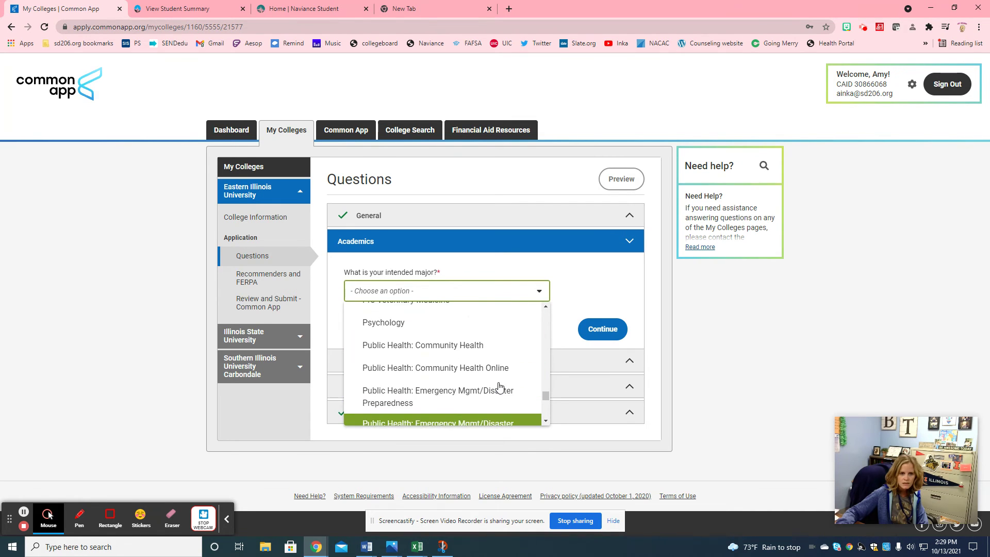
{"action": "left_click", "coordinate": [399, 323]}
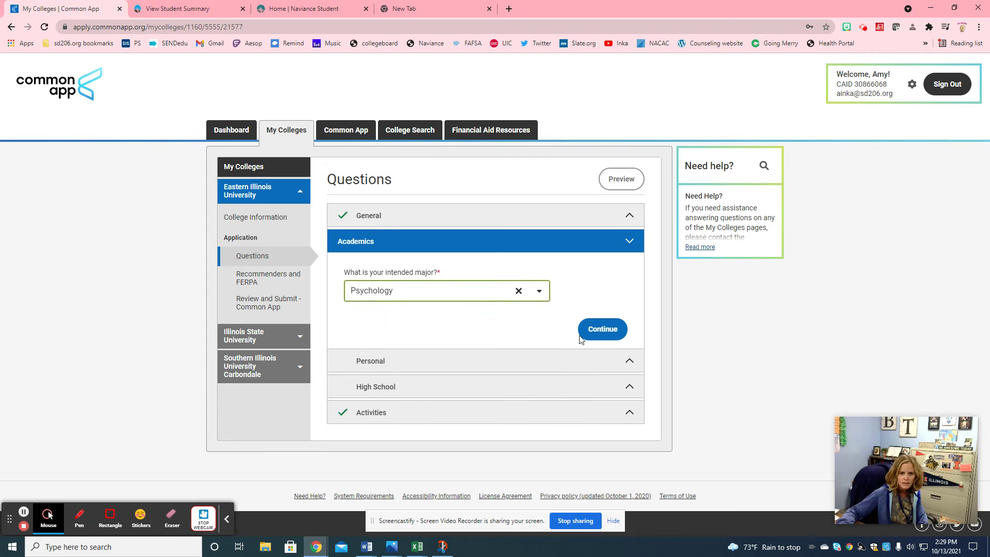
{"action": "left_click", "coordinate": [598, 328]}
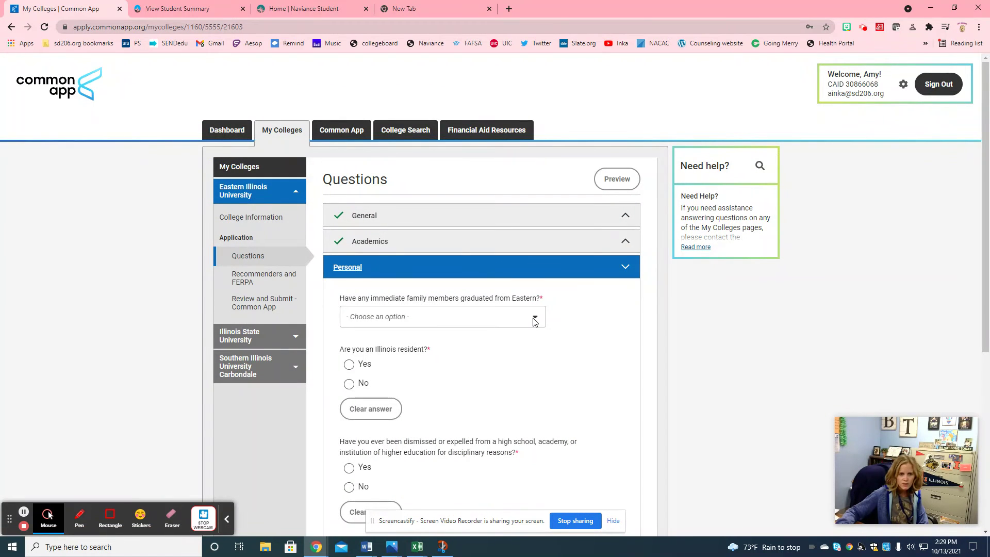
Answer No family graduates, Yes Illinois resident, No dismissal, No felony, and save.
{"action": "left_click", "coordinate": [535, 319]}
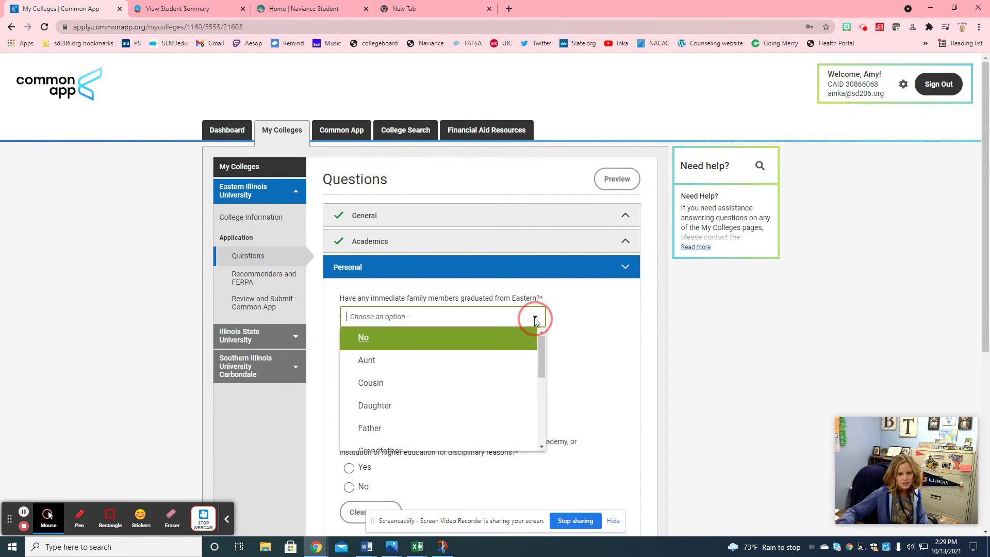
{"action": "left_click", "coordinate": [450, 340]}
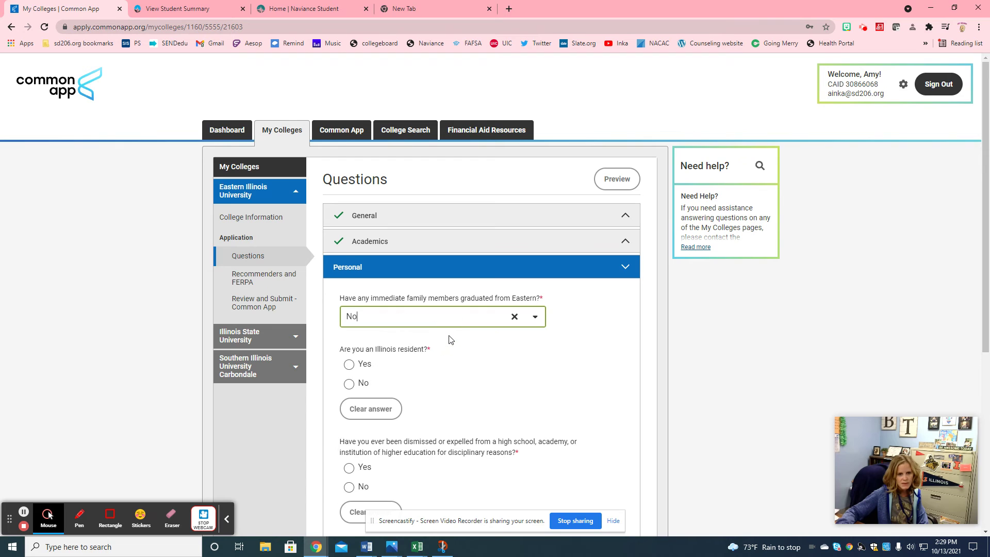
{"action": "left_click", "coordinate": [355, 364]}
{"action": "scroll", "coordinate": [382, 381], "scroll_direction": "down", "scroll_amount": 2}
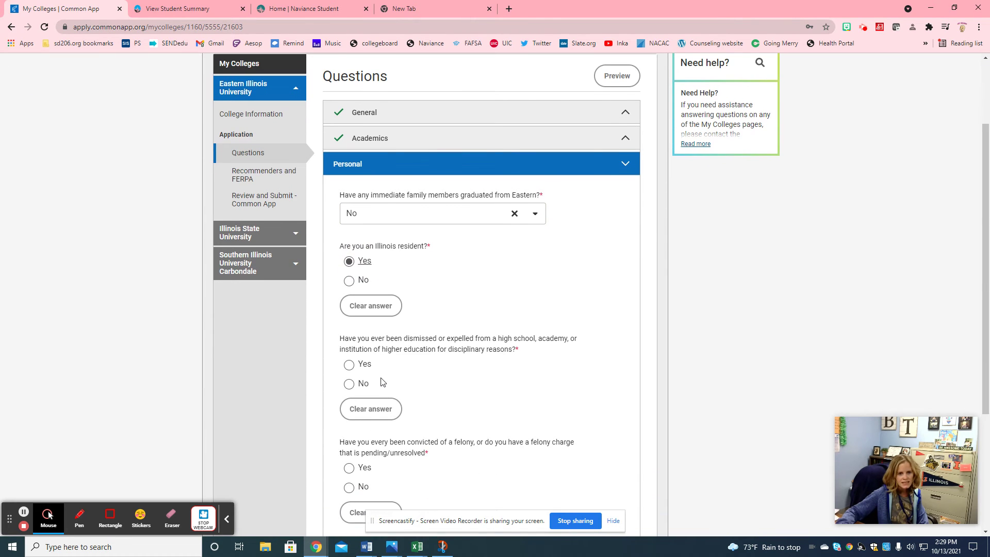
{"action": "left_click", "coordinate": [350, 384]}
{"action": "scroll", "coordinate": [456, 391], "scroll_direction": "down", "scroll_amount": 3}
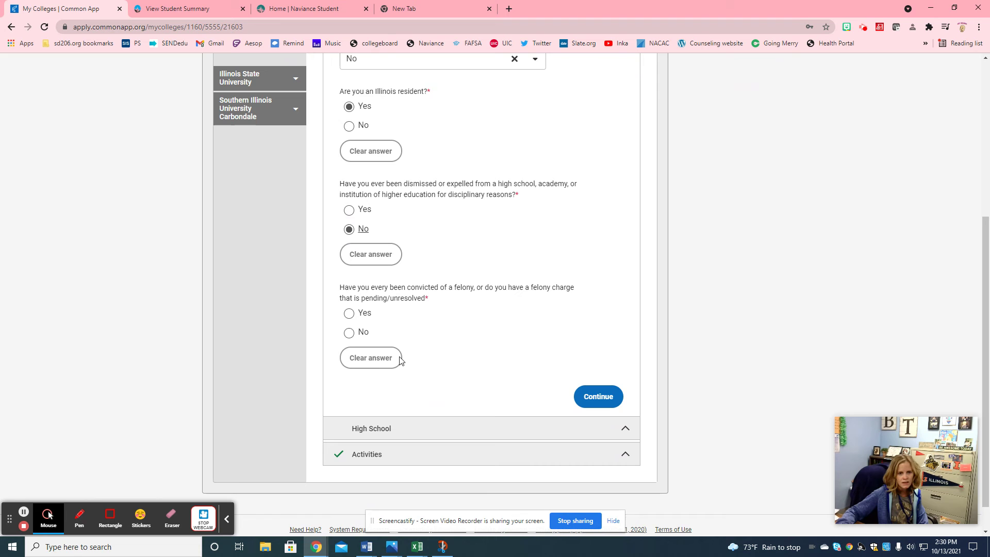
{"action": "left_click", "coordinate": [347, 334]}
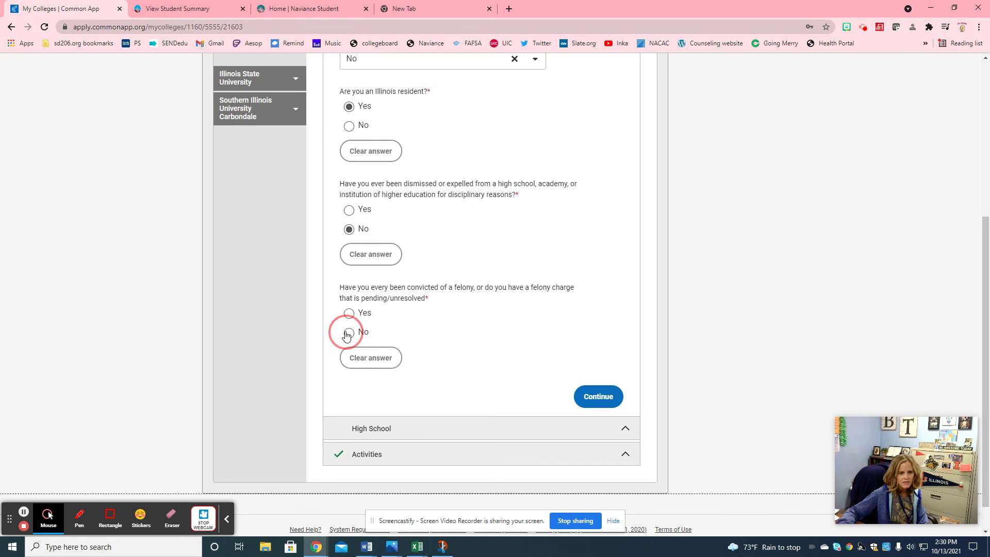
{"action": "left_click", "coordinate": [591, 397]}
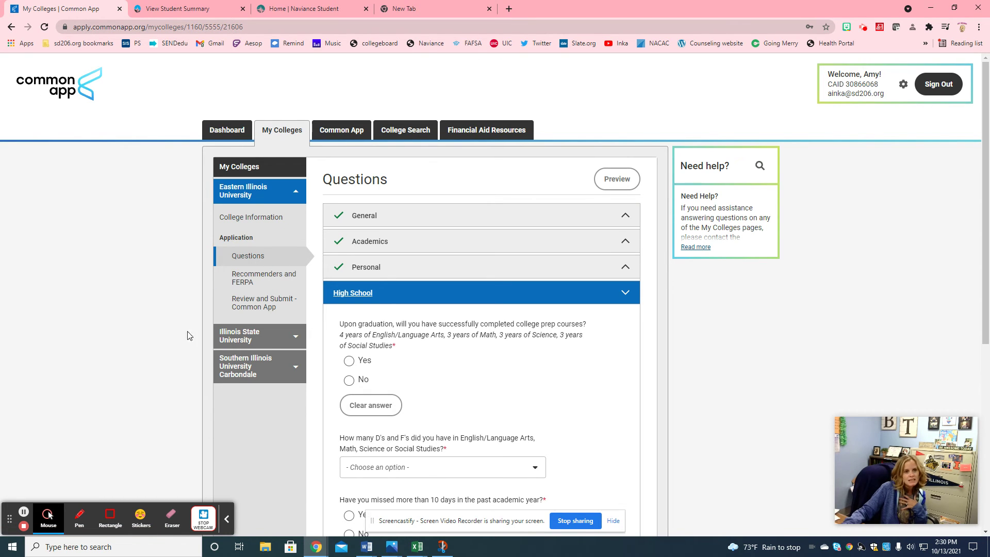
In Naviance, open the Colleges I'm applying to list and start matching the Common App account.
{"action": "left_click", "coordinate": [326, 7]}
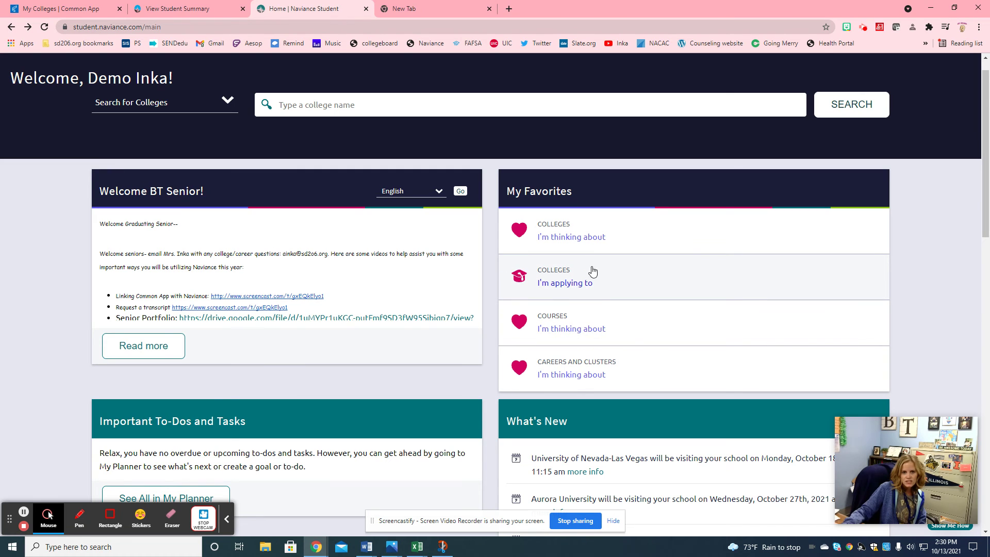
{"action": "left_click", "coordinate": [568, 288]}
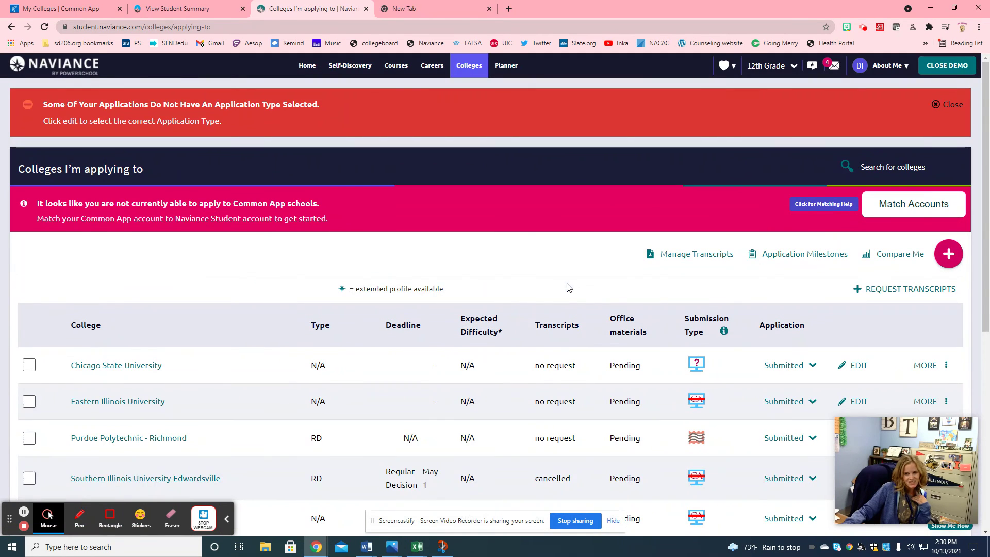
{"action": "scroll", "coordinate": [525, 389], "scroll_direction": "down", "scroll_amount": 3}
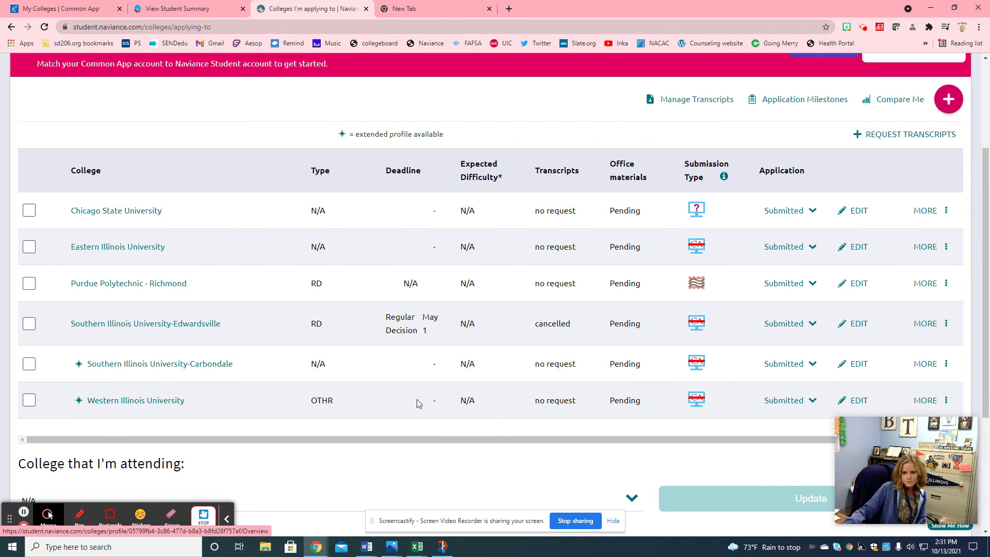
{"action": "scroll", "coordinate": [417, 399], "scroll_direction": "up", "scroll_amount": 3}
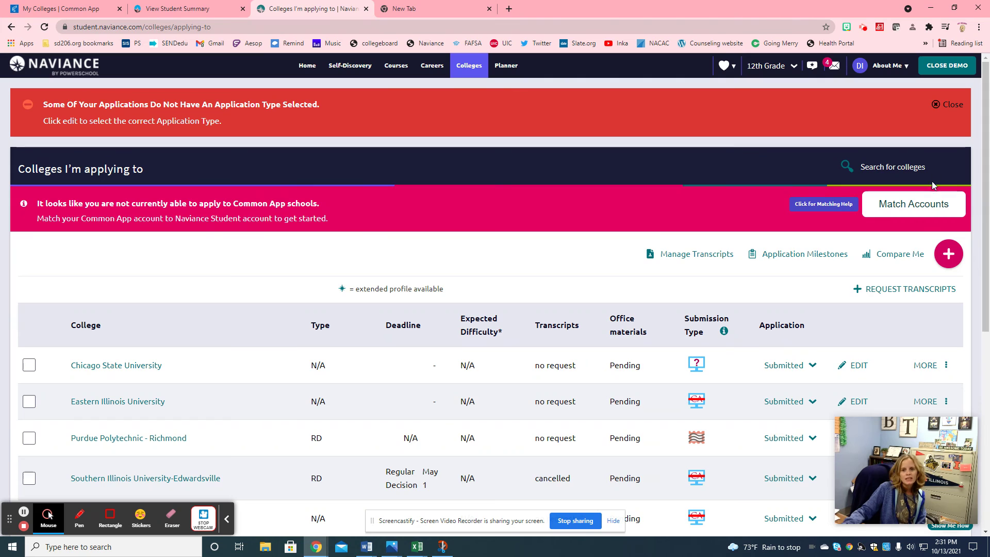
{"action": "left_click", "coordinate": [918, 209]}
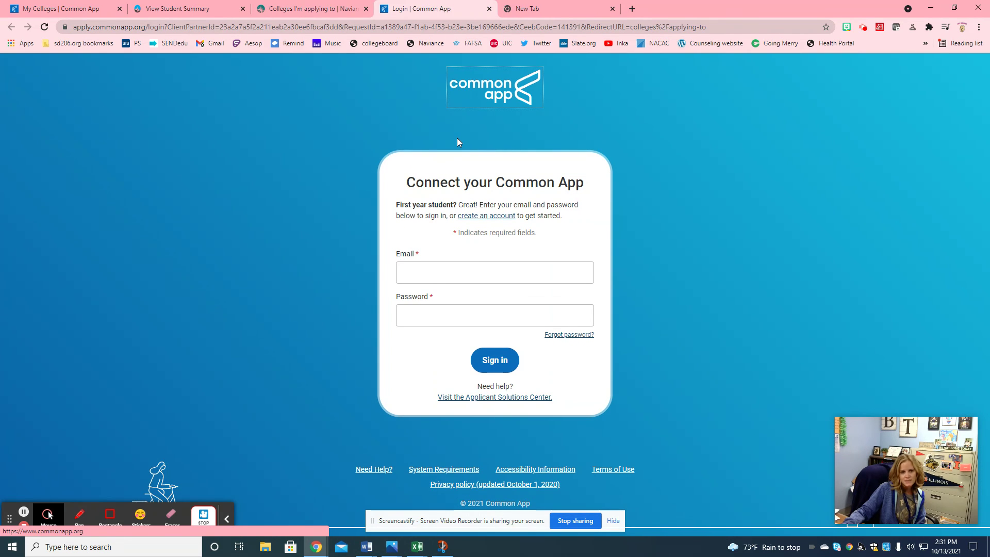
Leave the Common App sign-in unfilled and return to the Naviance Colleges I'm applying to tab.
{"action": "left_click", "coordinate": [468, 269]}
{"action": "left_click", "coordinate": [480, 244]}
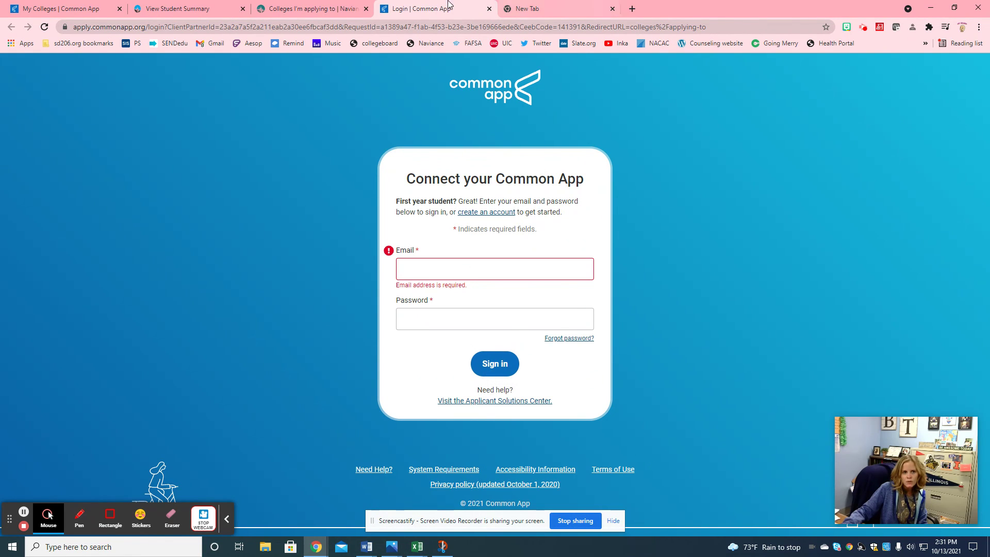
{"action": "left_click", "coordinate": [303, 9]}
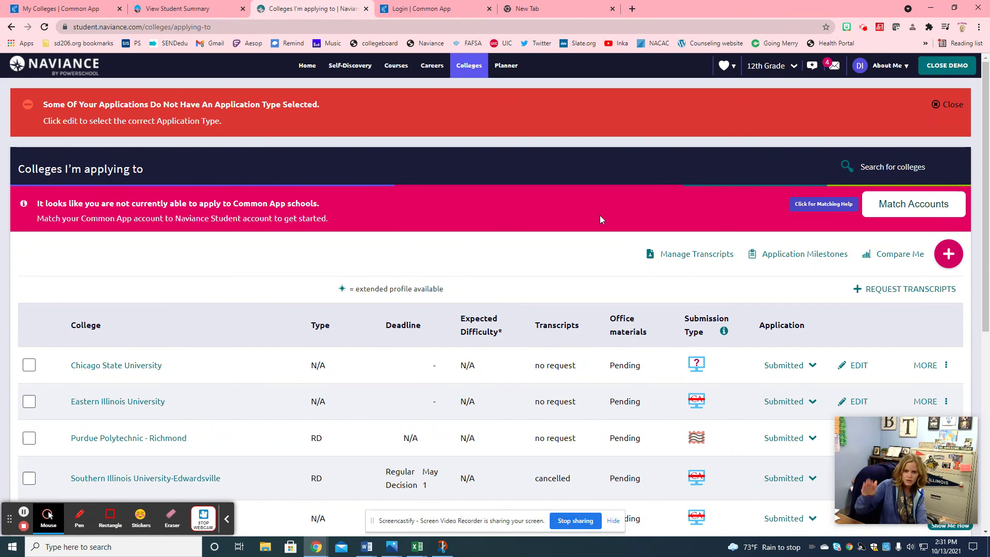
Submit an Initial transcript request with Eastern Illinois University as the recipient.
{"action": "left_click", "coordinate": [922, 289]}
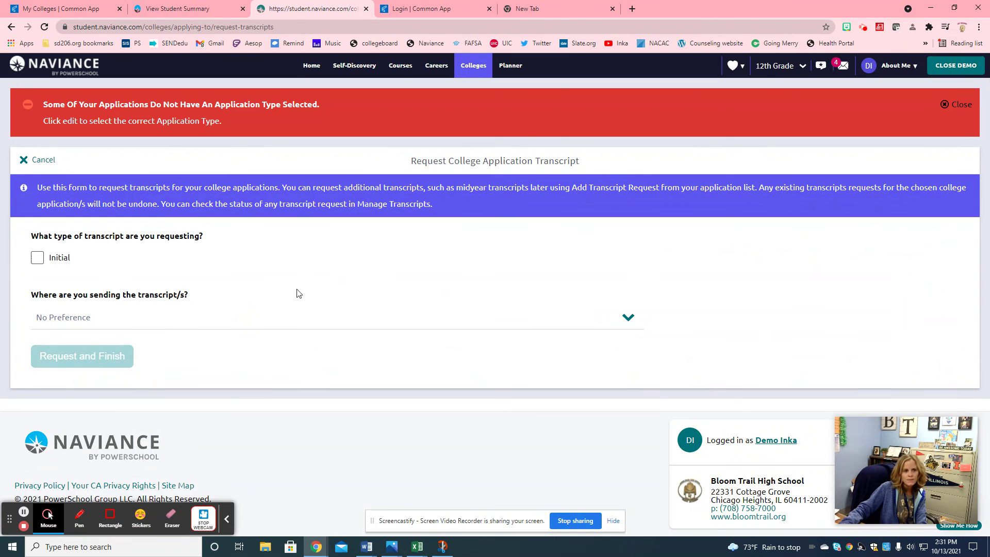
{"action": "left_click", "coordinate": [37, 262]}
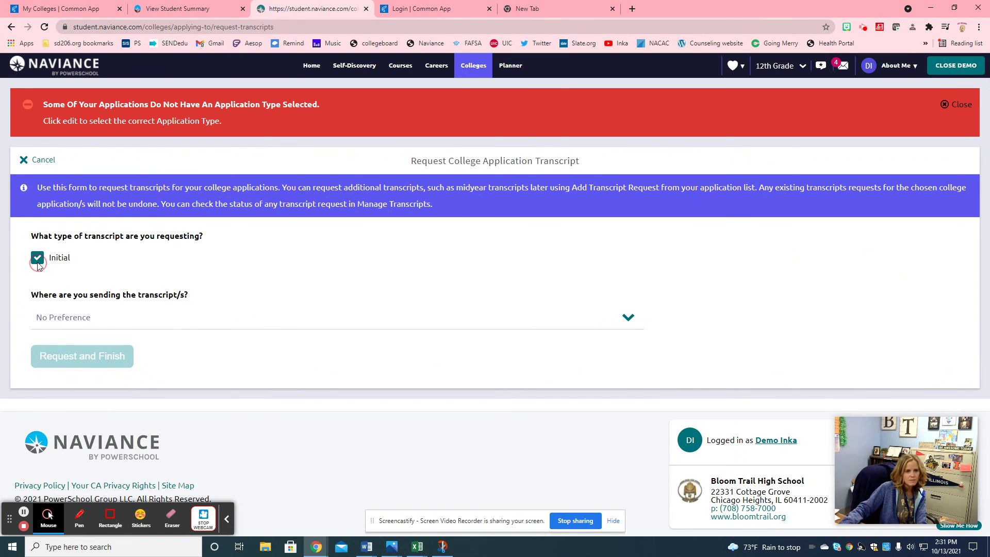
{"action": "left_click", "coordinate": [80, 318]}
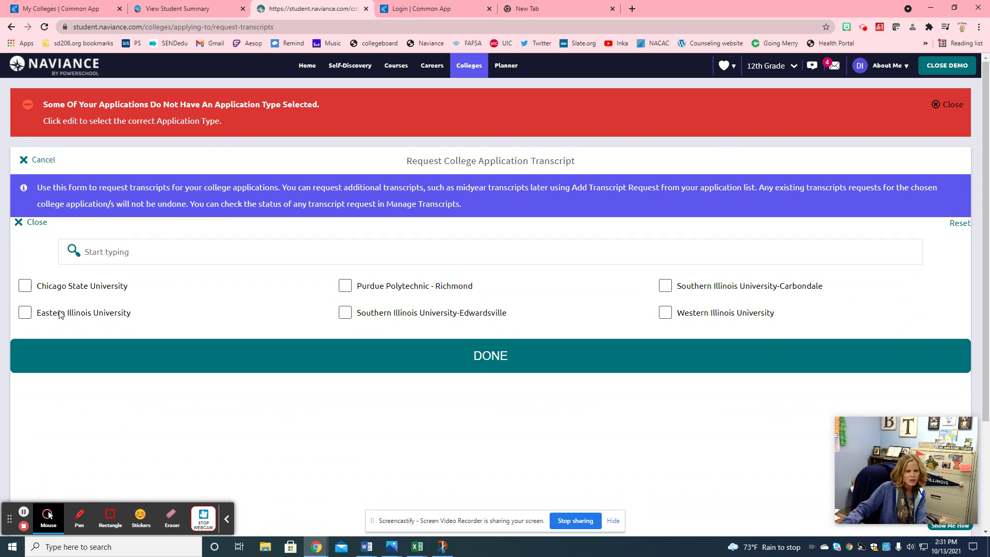
{"action": "left_click", "coordinate": [23, 313]}
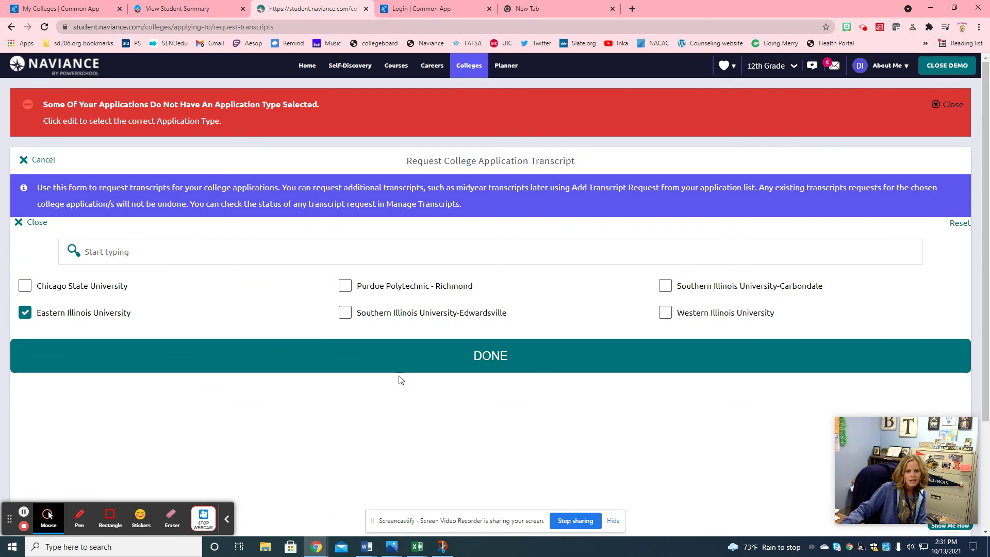
{"action": "left_click", "coordinate": [411, 358]}
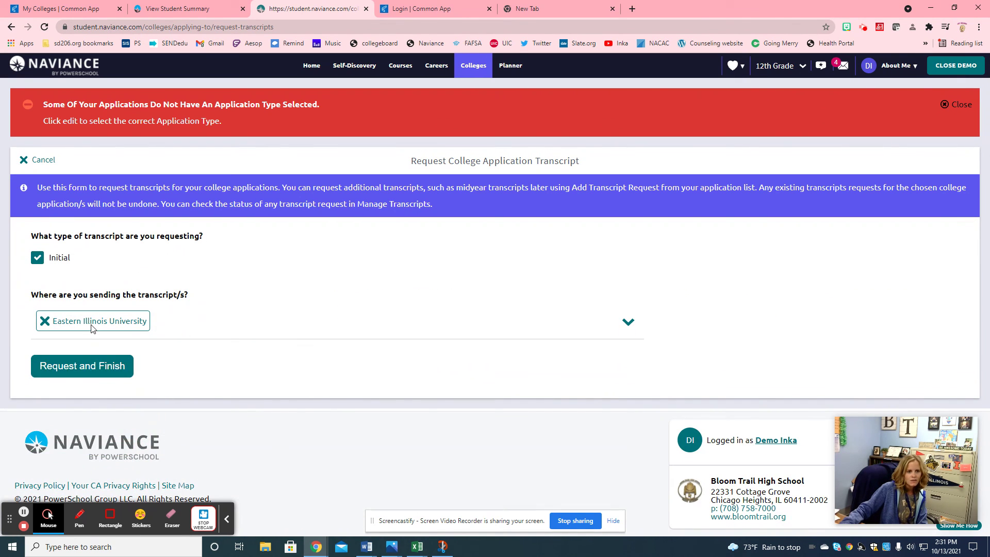
{"action": "left_click", "coordinate": [80, 366]}
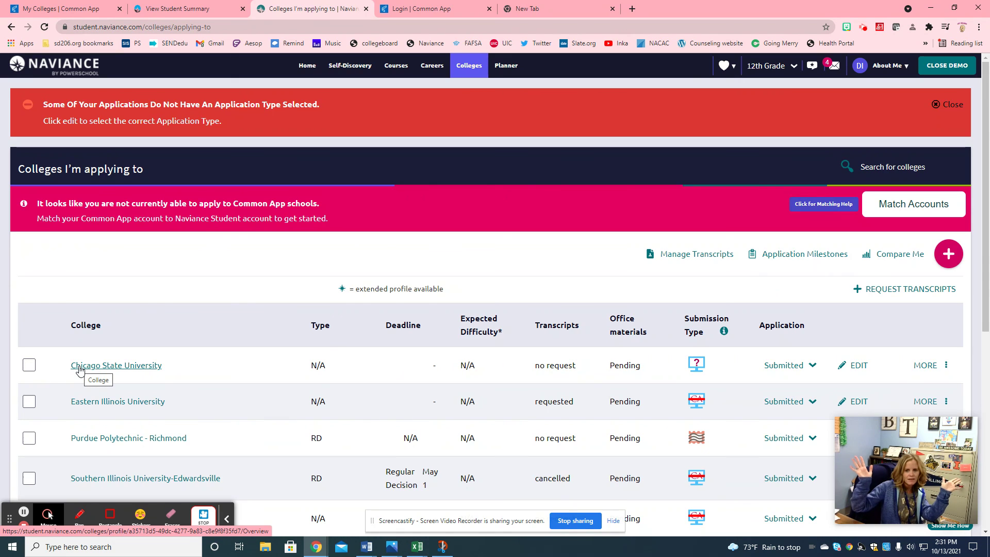